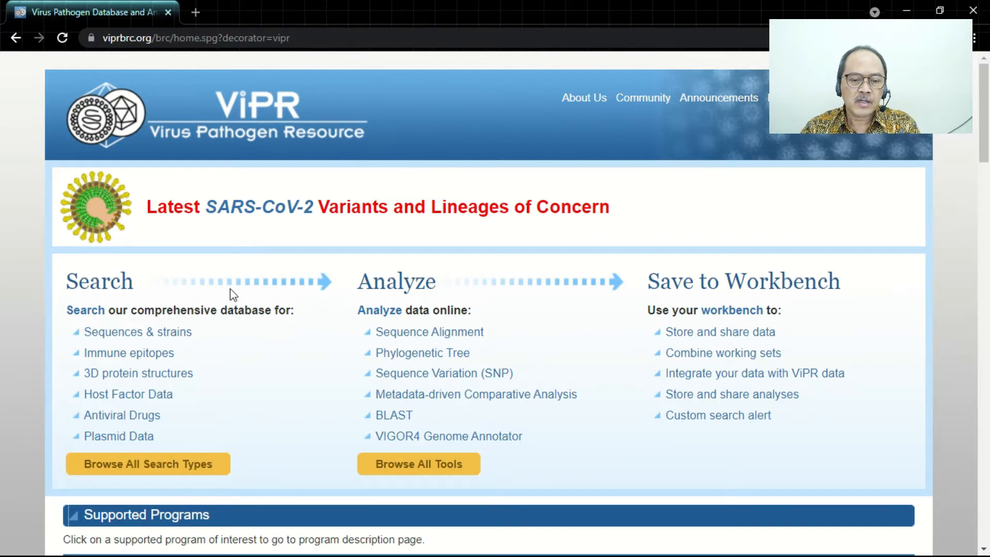
- Open the SARS-CoV-2 home page from the featured viruses on the ViPR home page
{"action": "scroll", "coordinate": [248, 292], "scroll_direction": "down", "scroll_amount": 6}
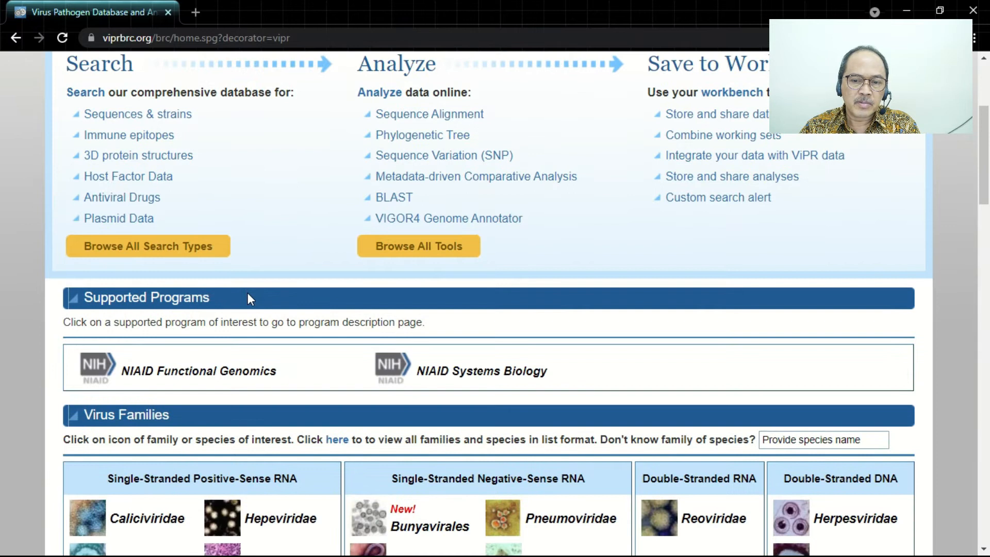
{"action": "scroll", "coordinate": [248, 293], "scroll_direction": "down", "scroll_amount": 2}
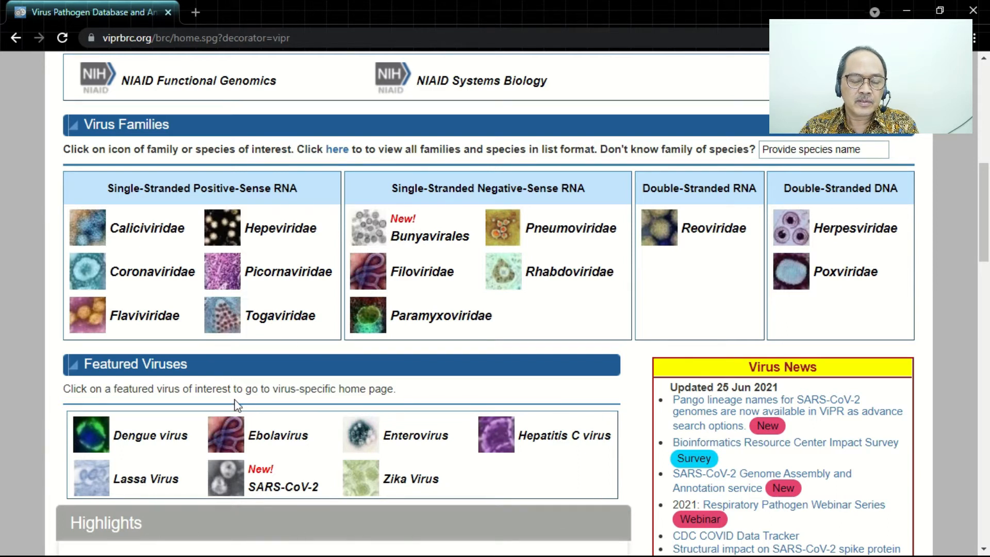
{"action": "left_click", "coordinate": [266, 494]}
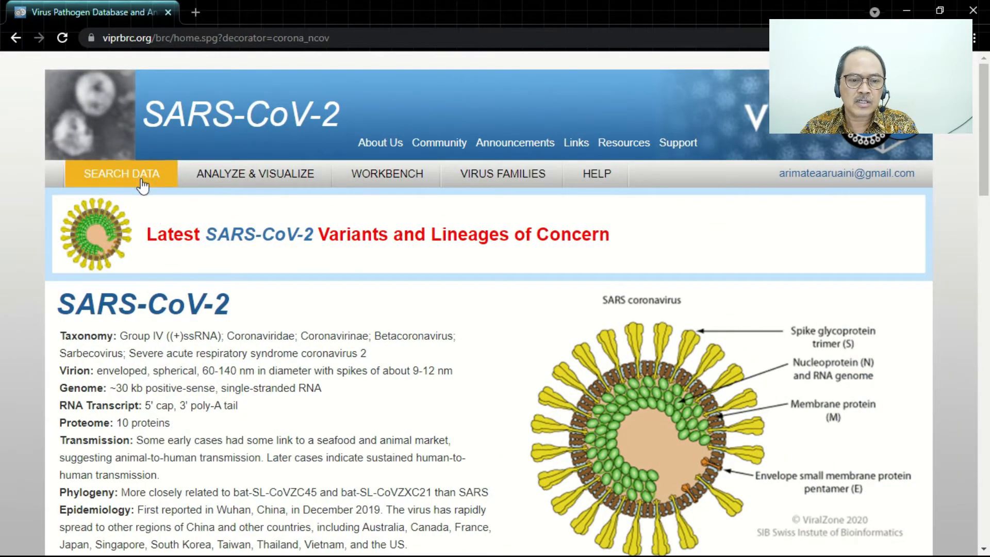
- Open the Genome Sequences search for SARS-CoV-2
{"action": "mouse_move", "coordinate": [247, 184]}
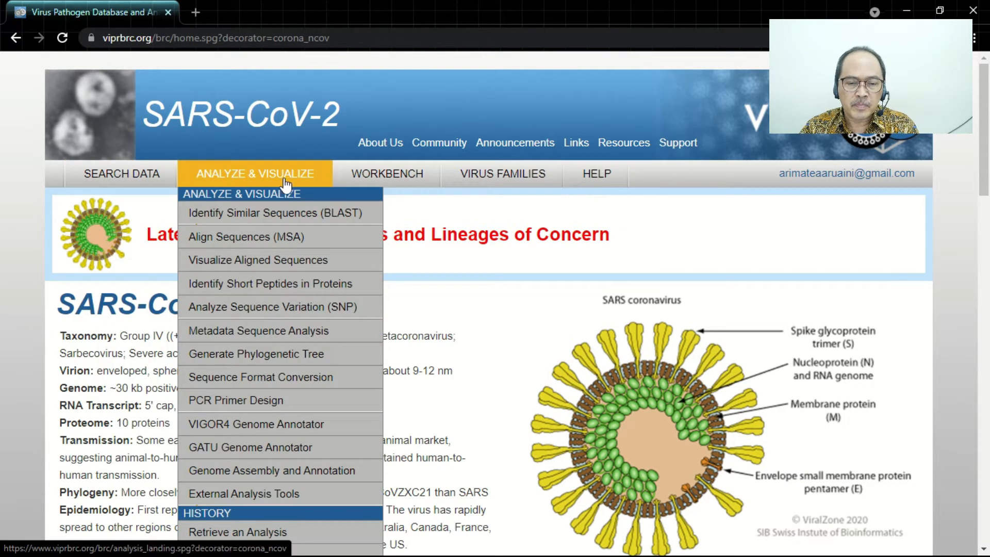
{"action": "mouse_move", "coordinate": [380, 181]}
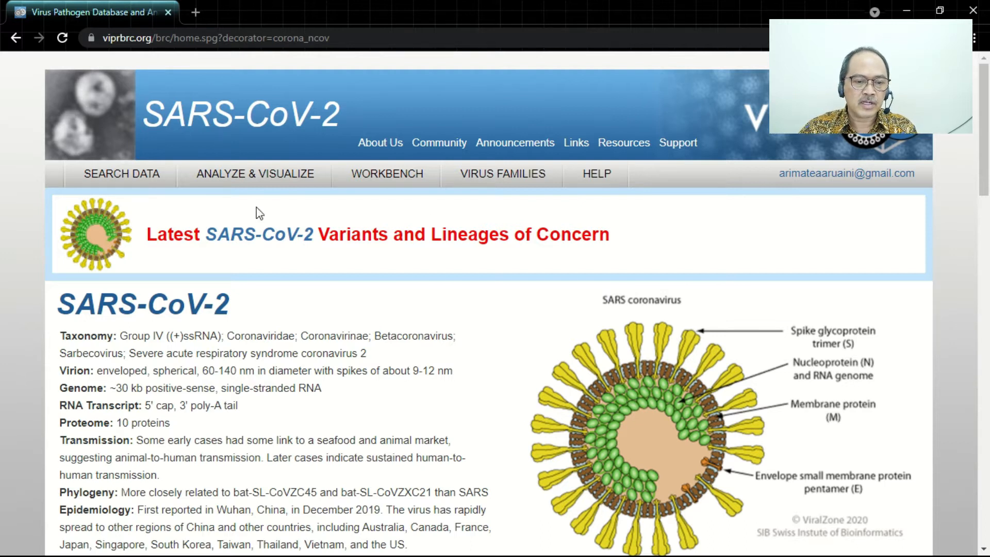
{"action": "mouse_move", "coordinate": [129, 185]}
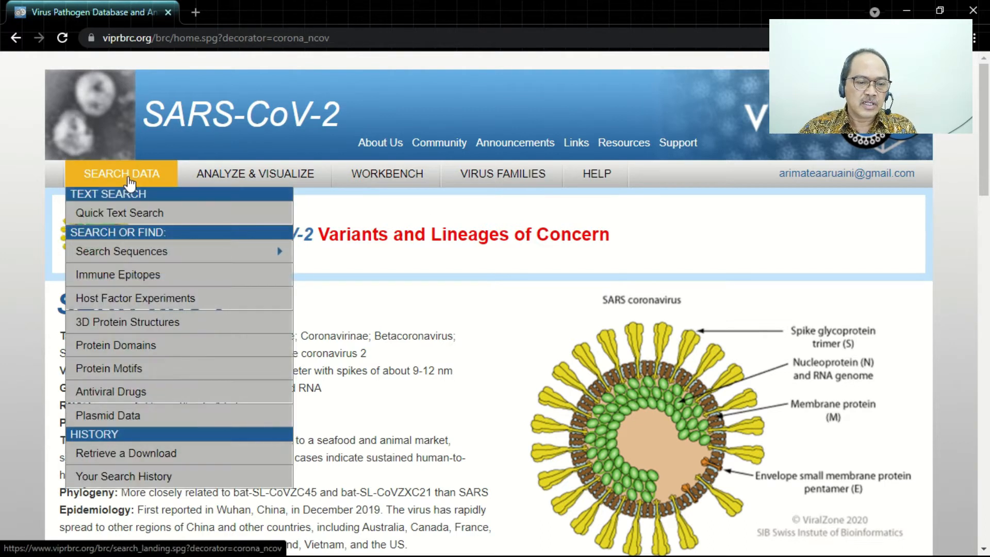
{"action": "mouse_move", "coordinate": [232, 258]}
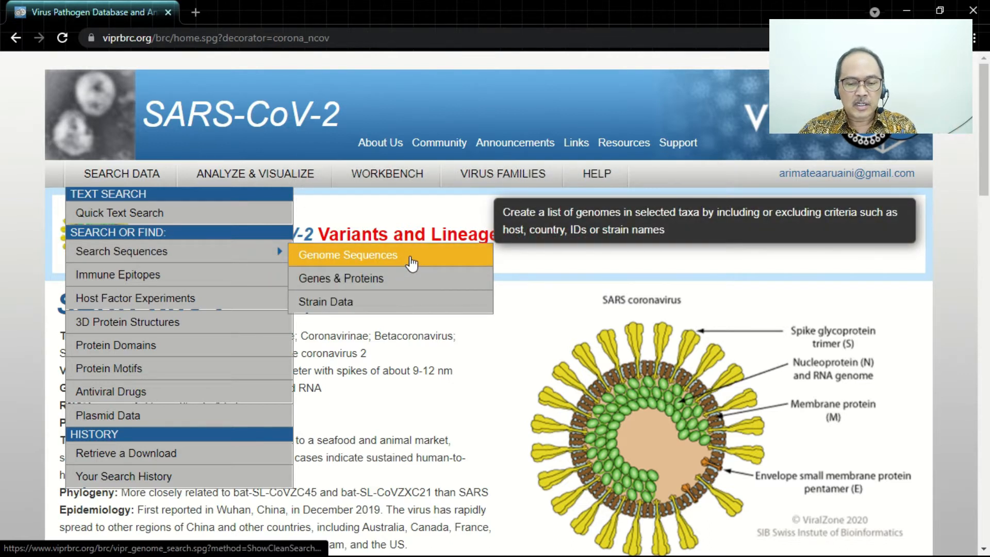
{"action": "left_click", "coordinate": [411, 262]}
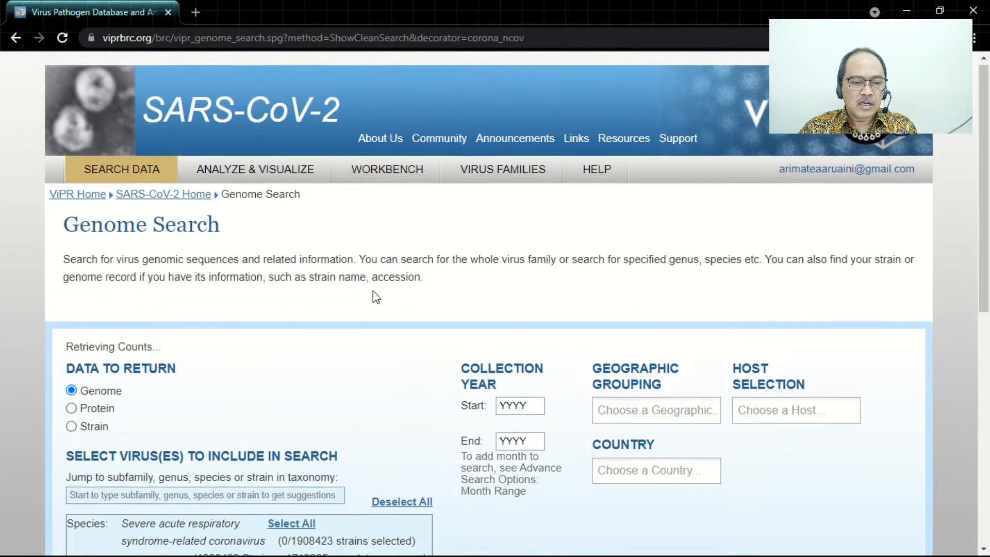
- Include all strains of the species Severe acute respiratory syndrome-related coronavirus in the genome search
{"action": "scroll", "coordinate": [373, 291], "scroll_direction": "down", "scroll_amount": 1}
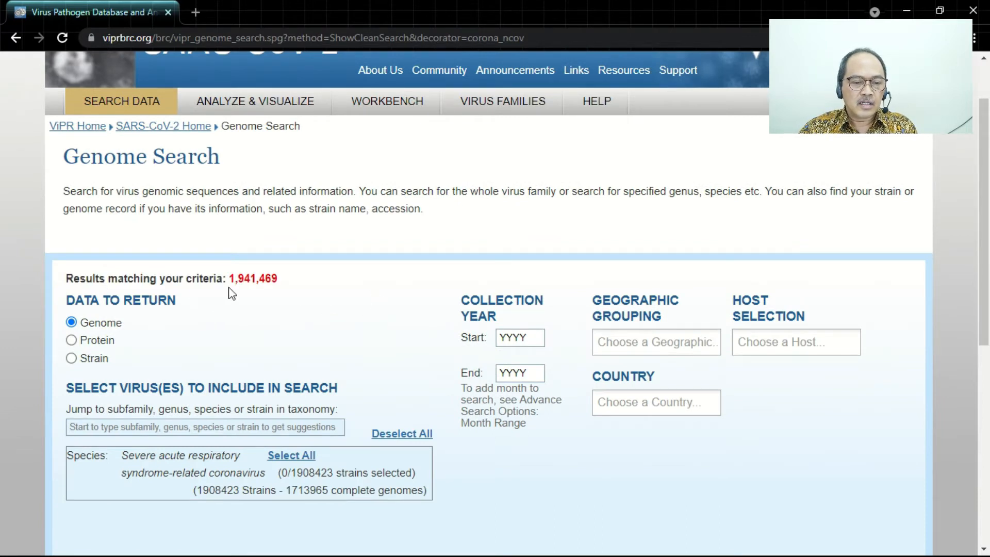
{"action": "double_click", "coordinate": [270, 282]}
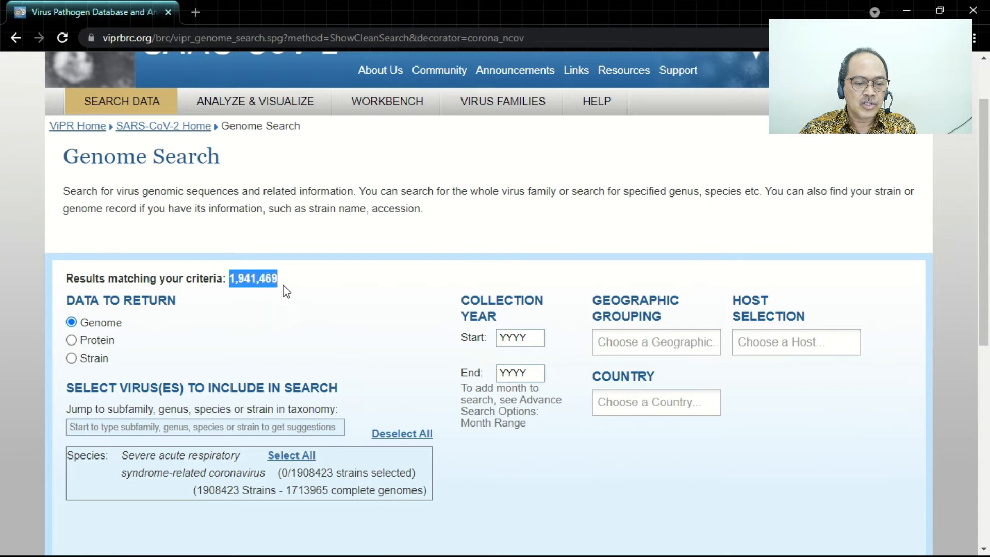
{"action": "left_click", "coordinate": [308, 339]}
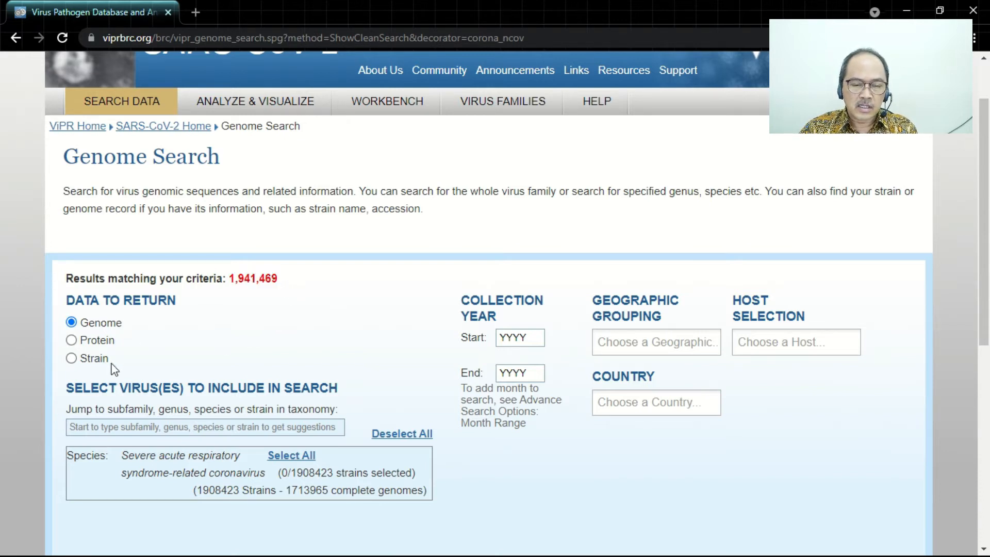
{"action": "scroll", "coordinate": [231, 489], "scroll_direction": "down", "scroll_amount": 1}
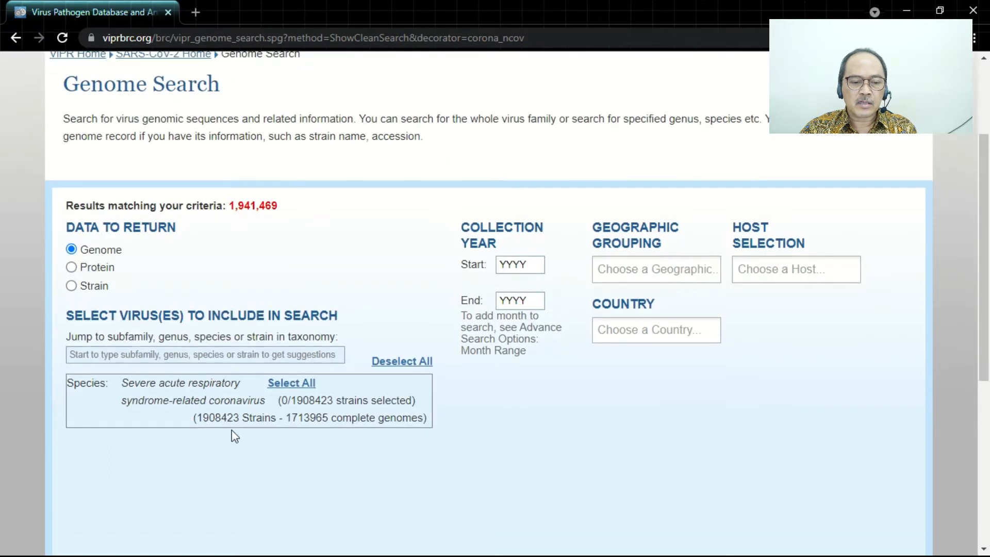
{"action": "left_click", "coordinate": [301, 384]}
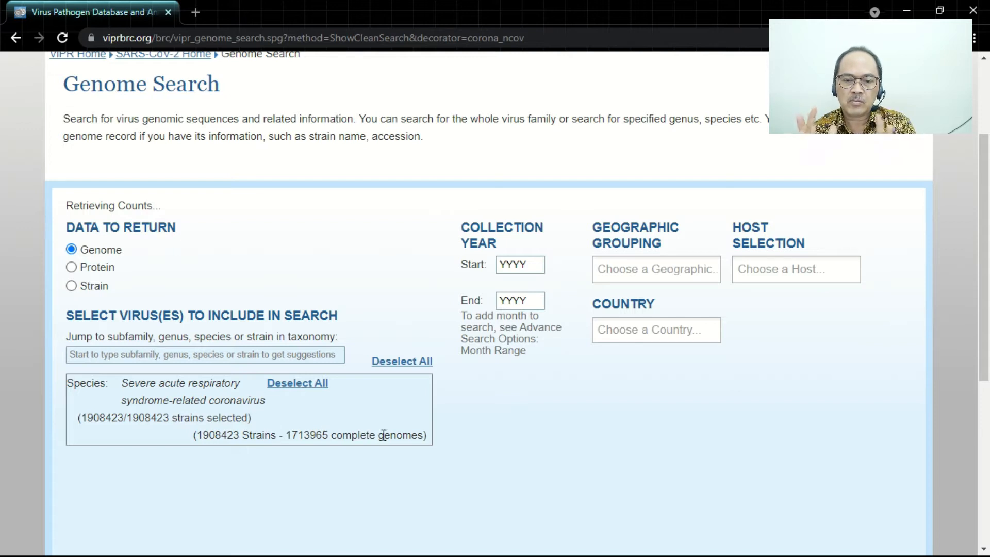
- Filter the search to the geographic grouping Asia, the country Indonesia and the host Human
{"action": "left_click", "coordinate": [616, 269]}
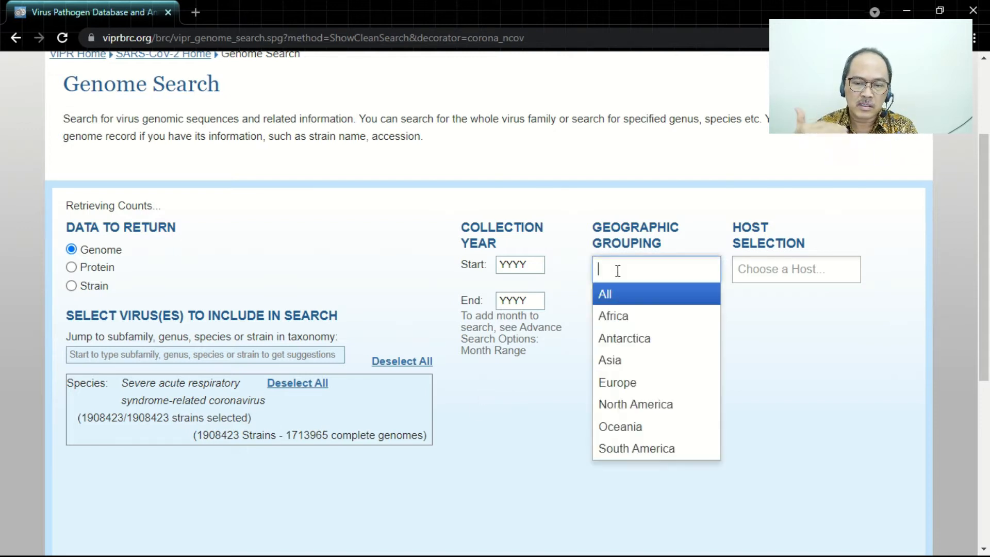
{"action": "left_click", "coordinate": [616, 359]}
{"action": "left_click", "coordinate": [628, 329]}
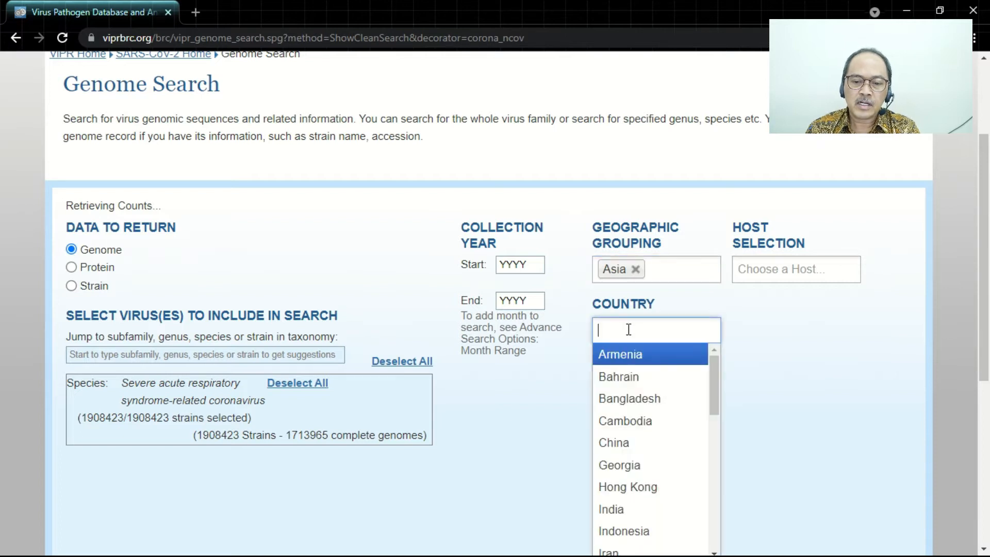
{"action": "type", "text": "ind"}
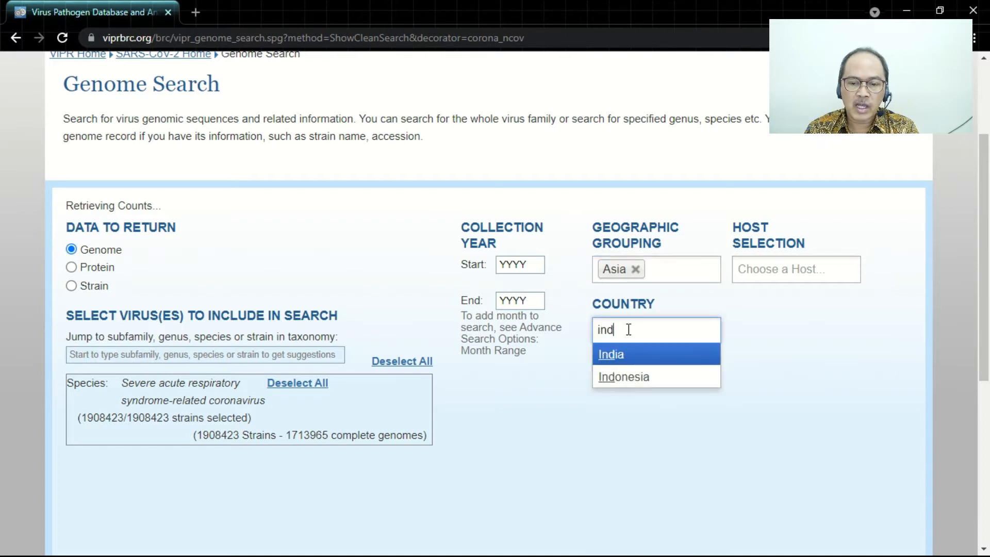
{"action": "left_click", "coordinate": [644, 376]}
{"action": "left_click", "coordinate": [779, 273]}
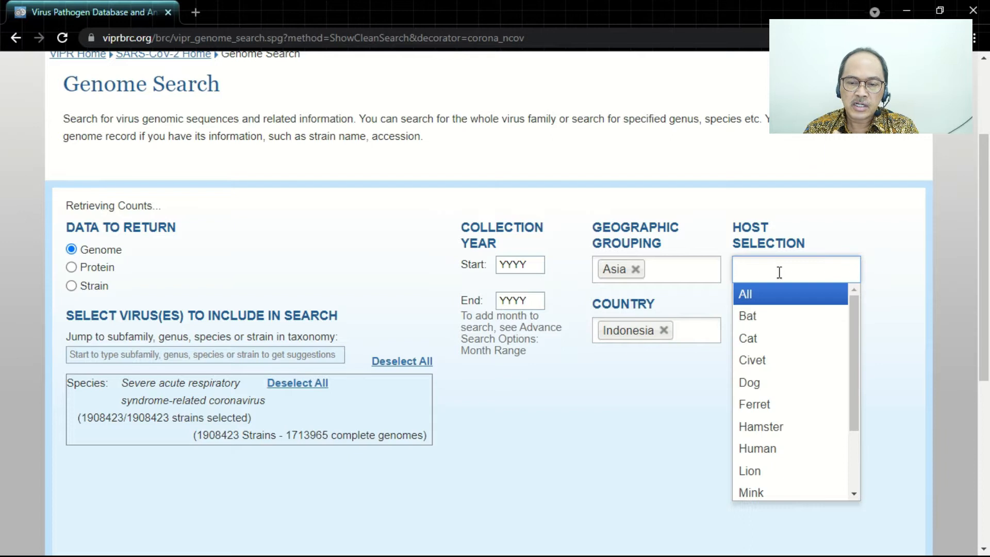
{"action": "left_click", "coordinate": [772, 448]}
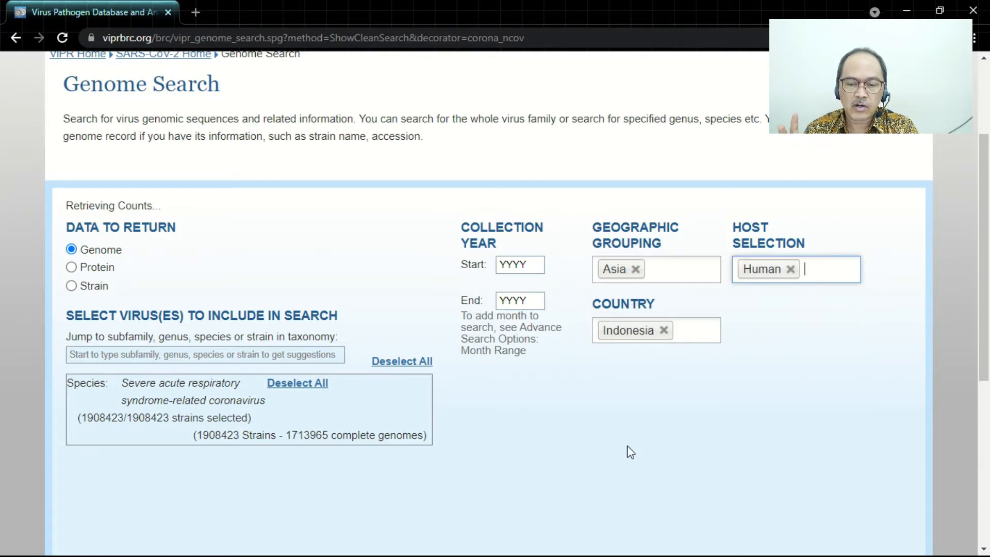
{"action": "left_click", "coordinate": [565, 447]}
- Restrict the search to complete genomes only and show all advanced options
{"action": "scroll", "coordinate": [564, 447], "scroll_direction": "down", "scroll_amount": 4}
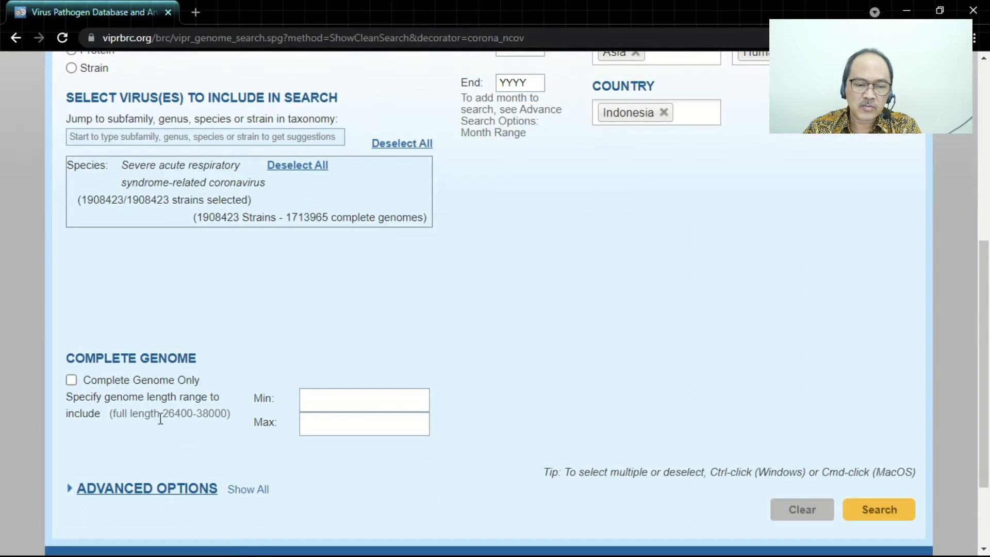
{"action": "left_click", "coordinate": [72, 382]}
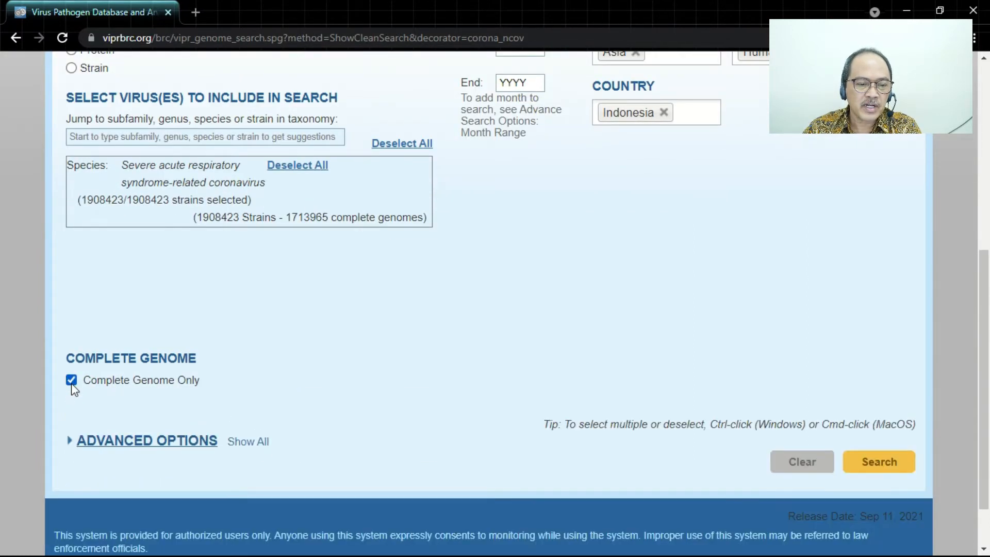
{"action": "scroll", "coordinate": [71, 383], "scroll_direction": "down", "scroll_amount": 1}
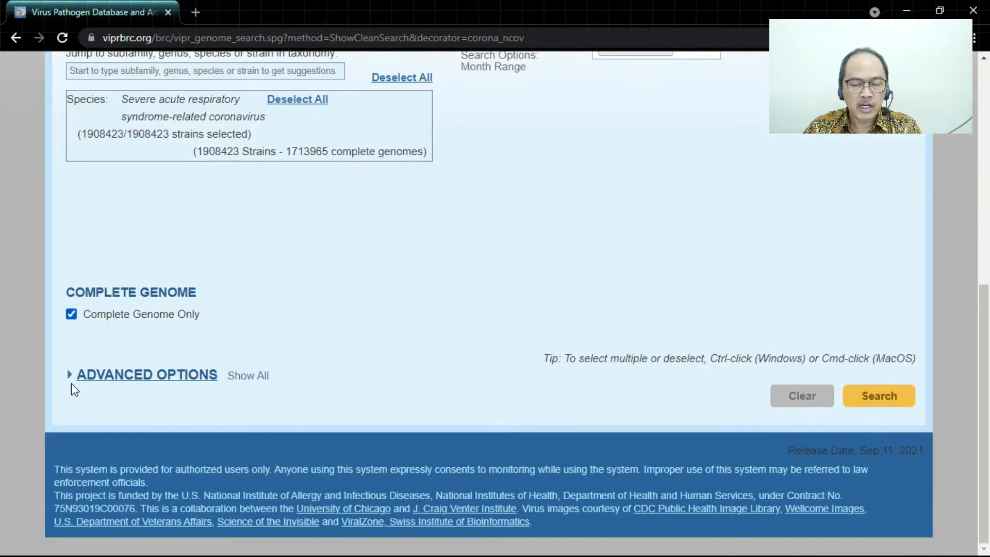
{"action": "left_click", "coordinate": [236, 384]}
- Run the genome search, keeping the advanced options and display fields at their defaults
{"action": "scroll", "coordinate": [236, 386], "scroll_direction": "down", "scroll_amount": 1}
{"action": "scroll", "coordinate": [236, 384], "scroll_direction": "down", "scroll_amount": 5}
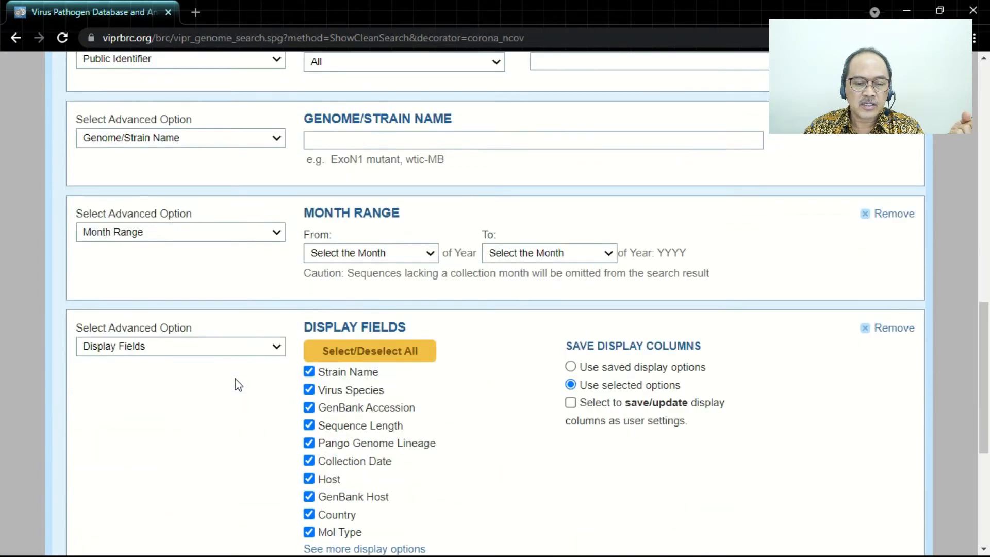
{"action": "scroll", "coordinate": [236, 384], "scroll_direction": "down", "scroll_amount": 1}
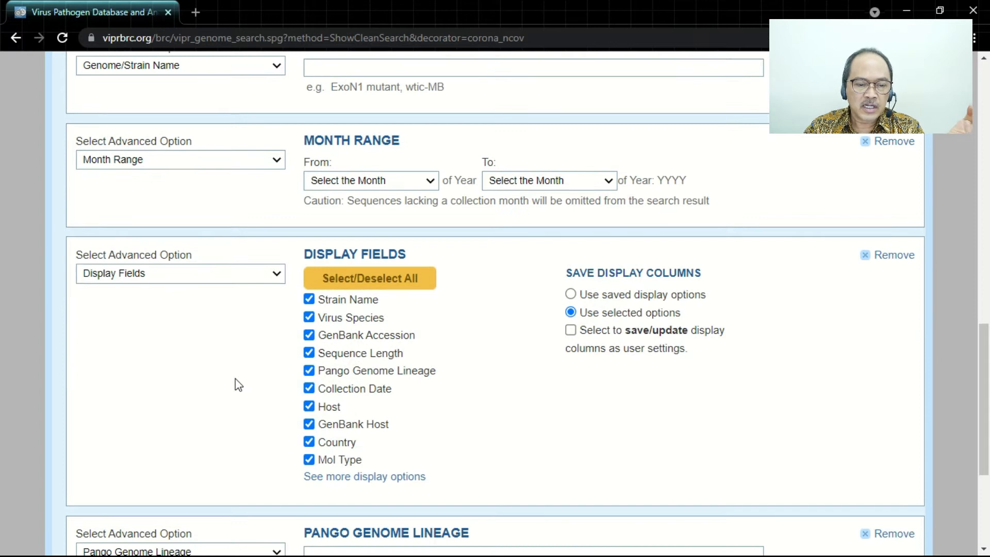
{"action": "scroll", "coordinate": [235, 379], "scroll_direction": "down", "scroll_amount": 3}
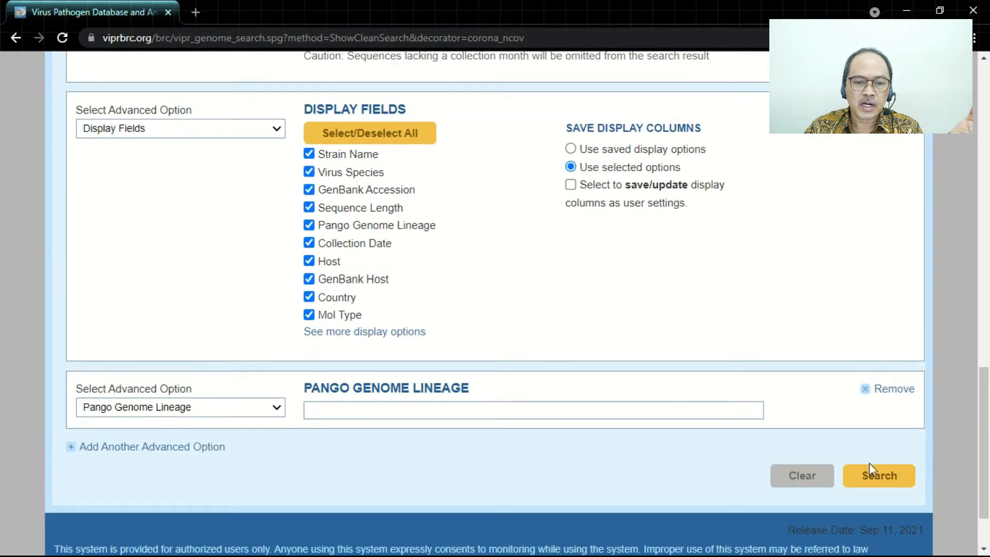
{"action": "left_click", "coordinate": [878, 492]}
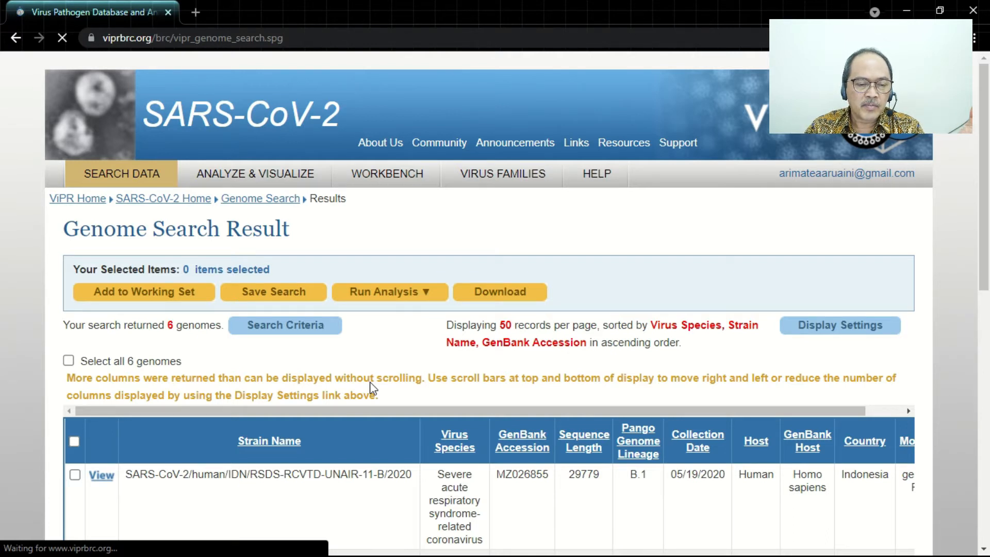
- Examine the number of genomes returned and the strain, accession, length, lineage and collection date columns in the results
{"action": "left_click_drag", "start_coordinate": [168, 324], "coordinate": [222, 326]}
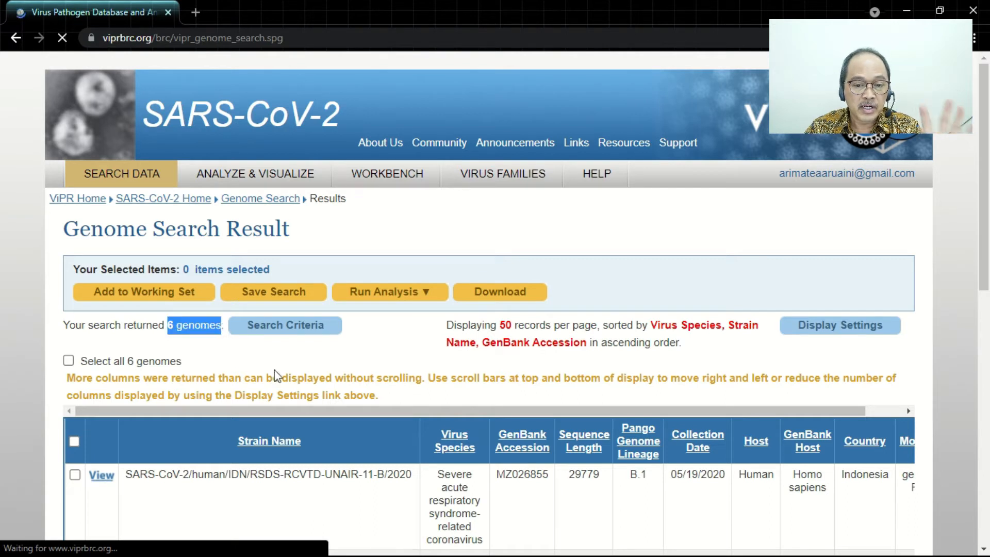
{"action": "left_click", "coordinate": [413, 360]}
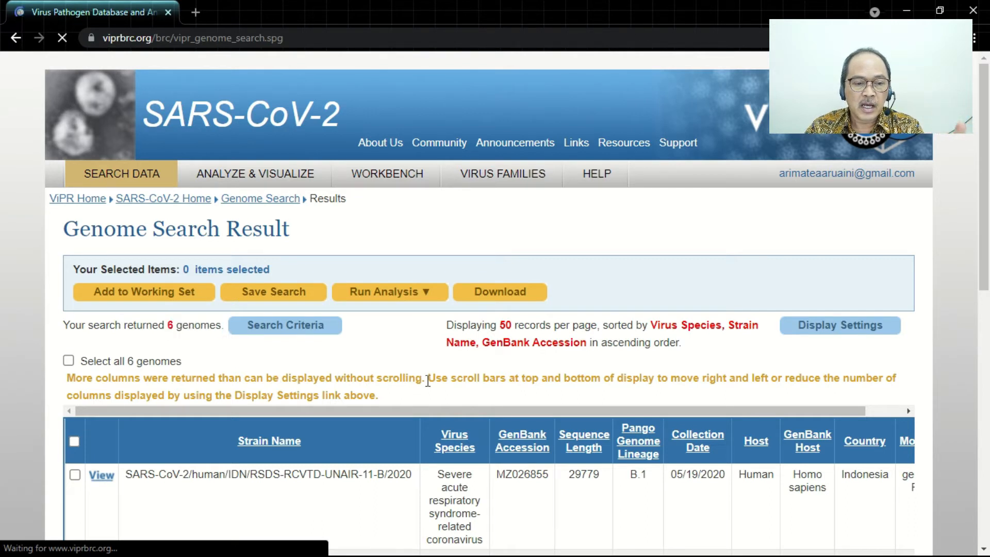
{"action": "scroll", "coordinate": [448, 401], "scroll_direction": "down", "scroll_amount": 3}
{"action": "scroll", "coordinate": [448, 403], "scroll_direction": "down", "scroll_amount": 1}
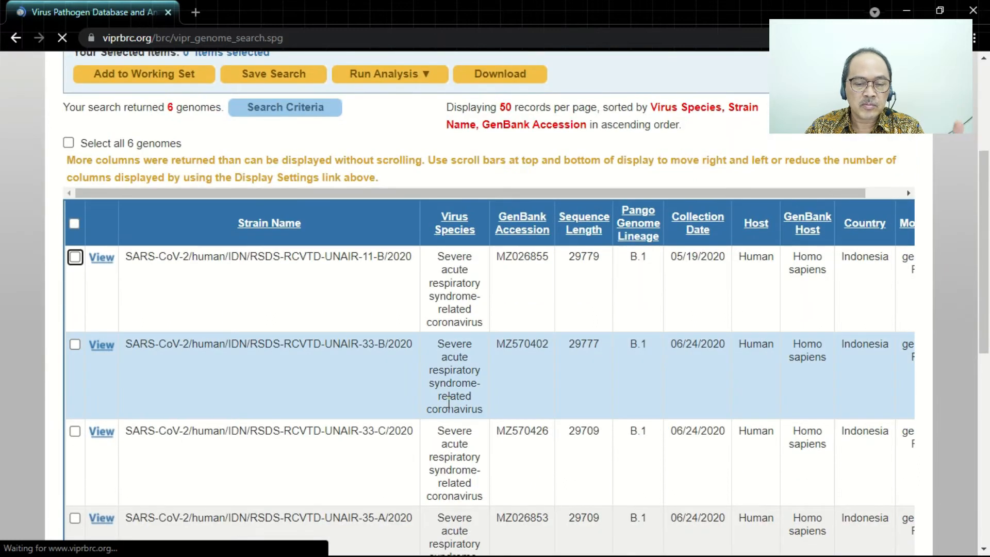
{"action": "scroll", "coordinate": [404, 415], "scroll_direction": "down", "scroll_amount": 5}
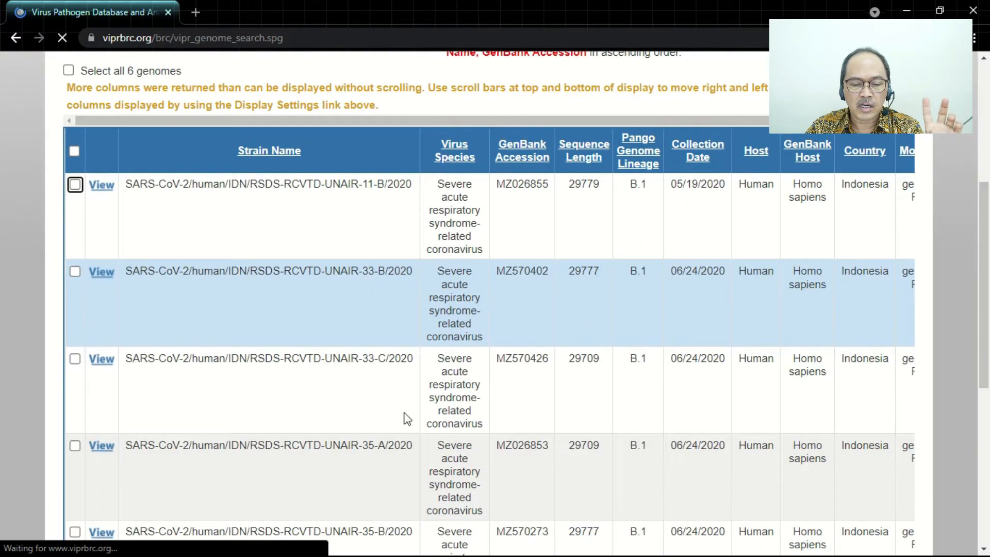
{"action": "scroll", "coordinate": [408, 415], "scroll_direction": "up", "scroll_amount": 5}
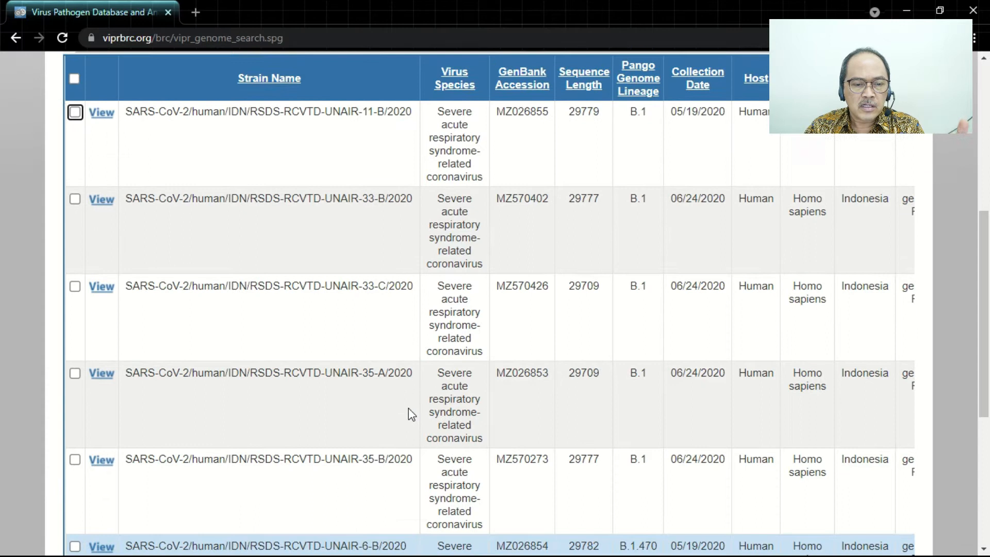
{"action": "scroll", "coordinate": [411, 414], "scroll_direction": "up", "scroll_amount": 3}
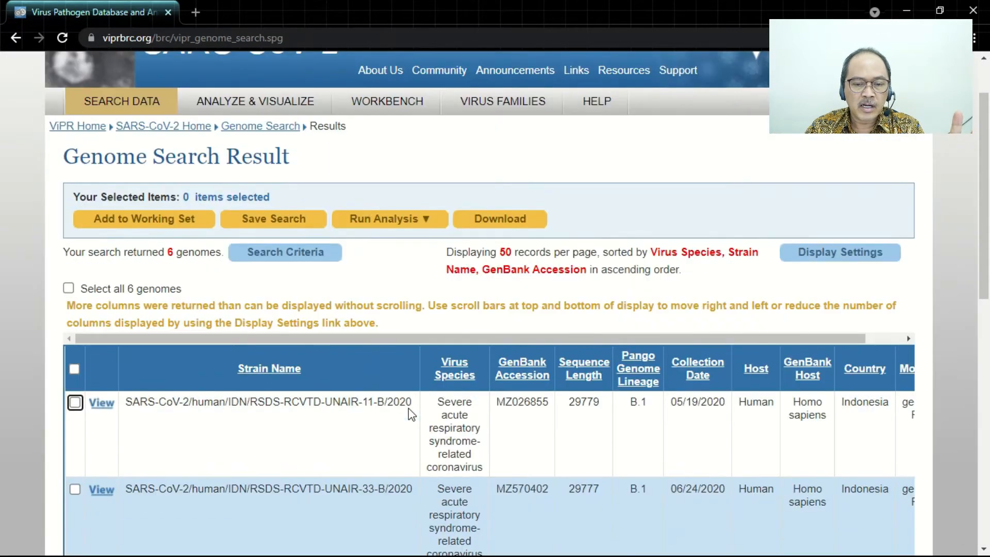
{"action": "scroll", "coordinate": [411, 413], "scroll_direction": "up", "scroll_amount": 2}
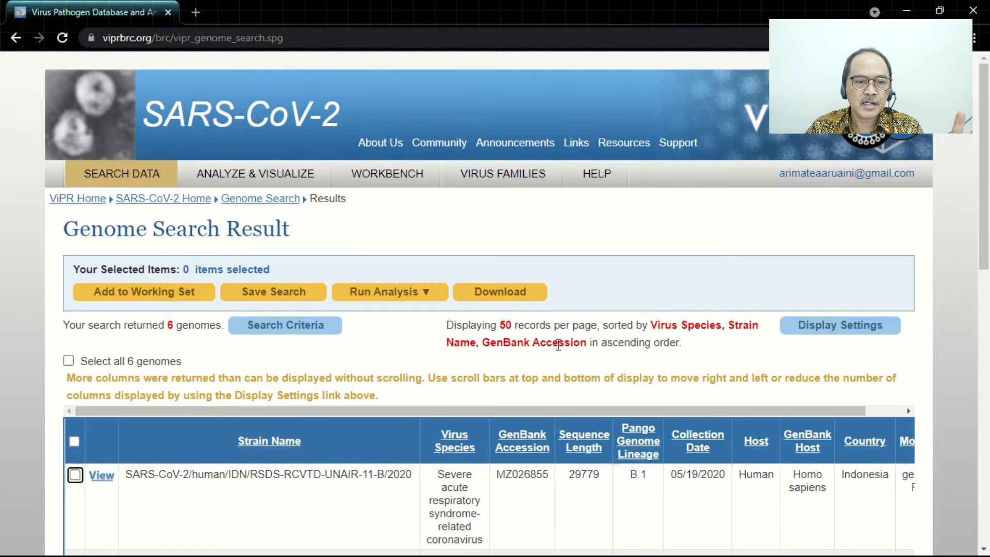
- Go to the GISAID website at gisaid.org
{"action": "left_click", "coordinate": [296, 37]}
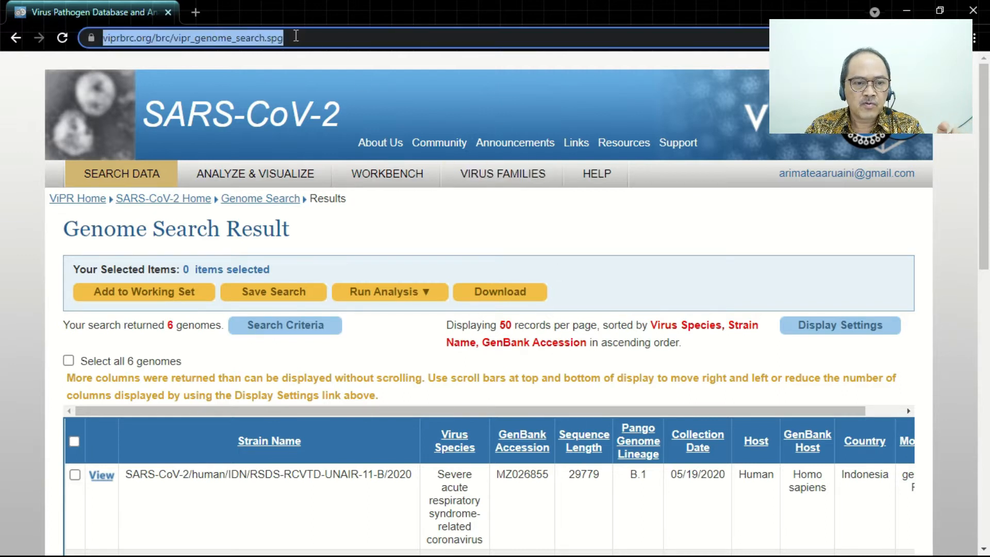
{"action": "type", "text": "gisaid.org"}
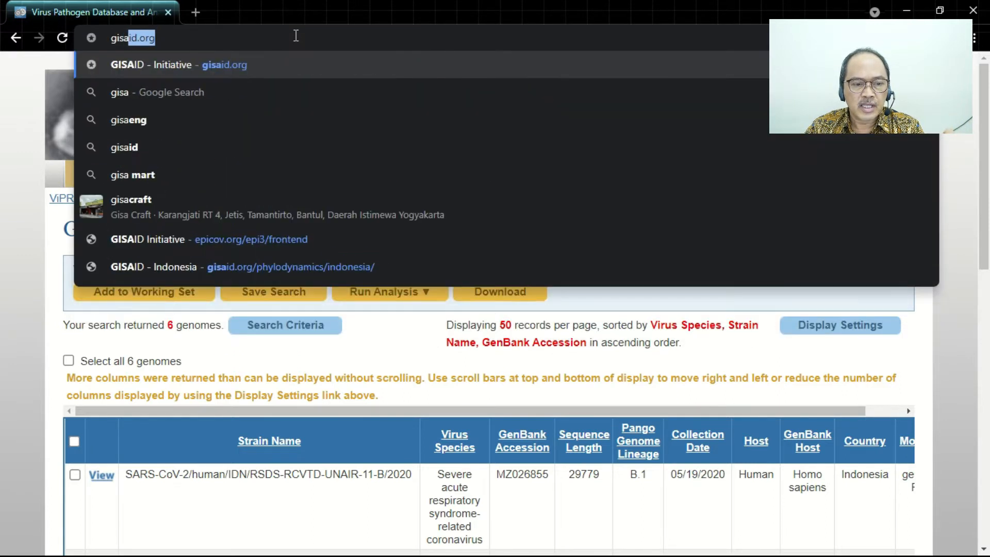
{"action": "key", "text": "Return"}
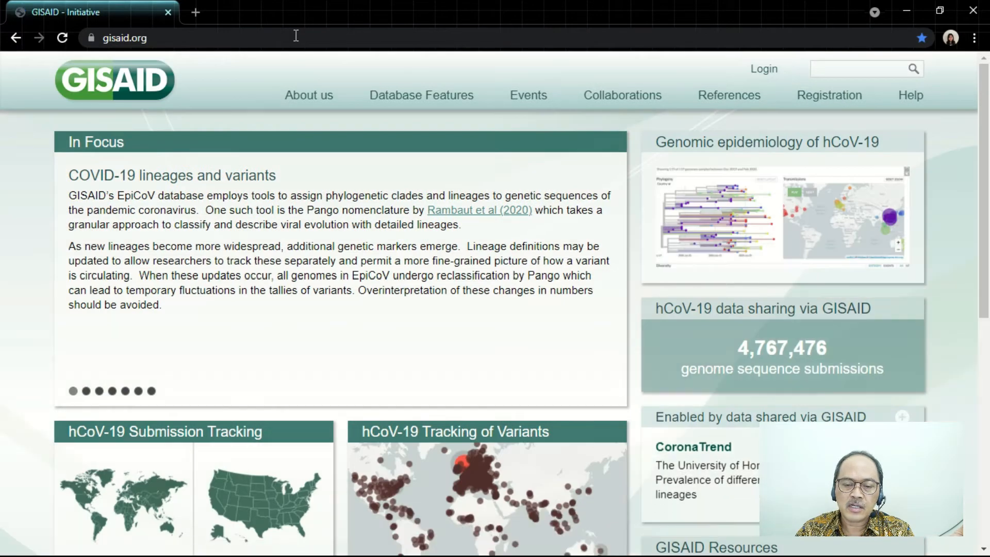
- Log in to the GISAID platform with the saved account credentials and open the EpiCoV sequence search
{"action": "left_click", "coordinate": [171, 38]}
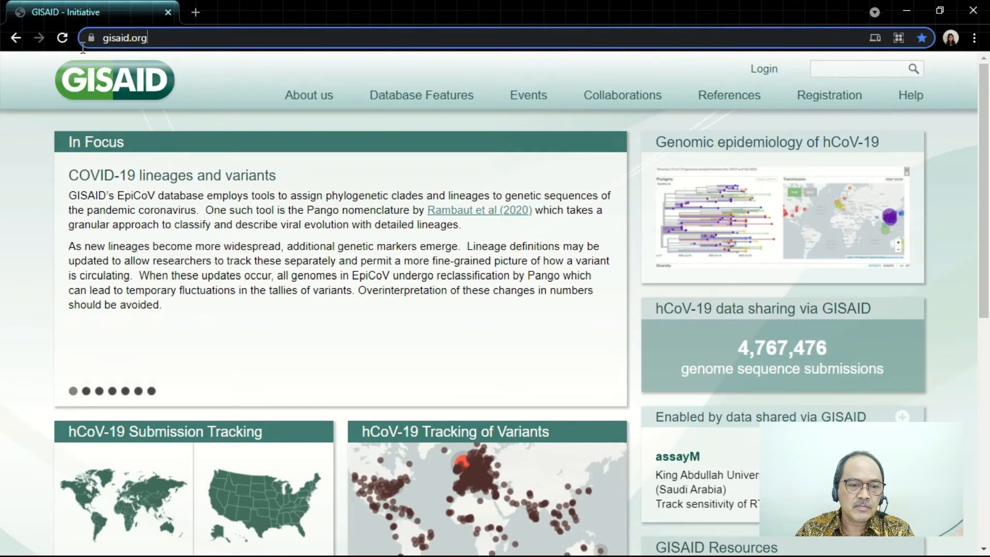
{"action": "left_click", "coordinate": [218, 118]}
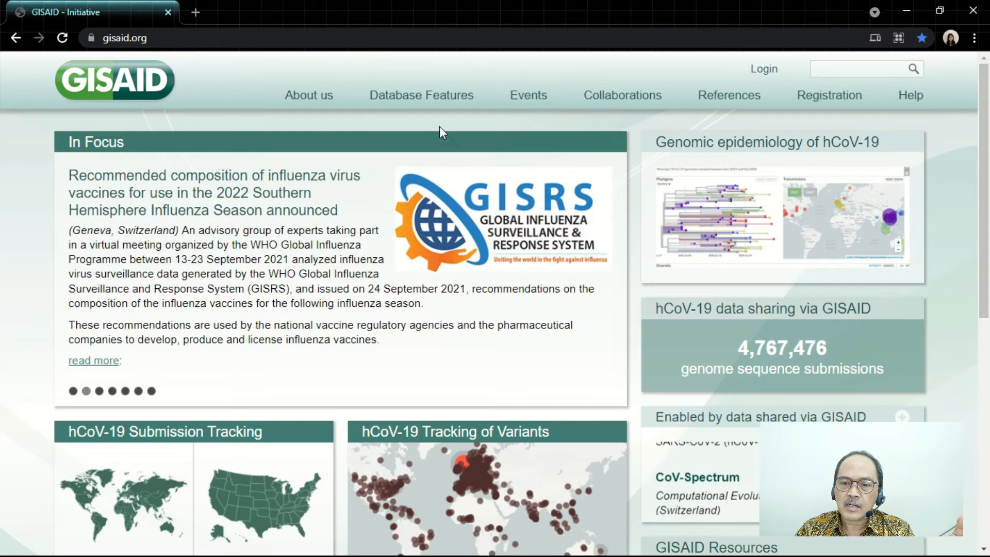
{"action": "left_click", "coordinate": [767, 81]}
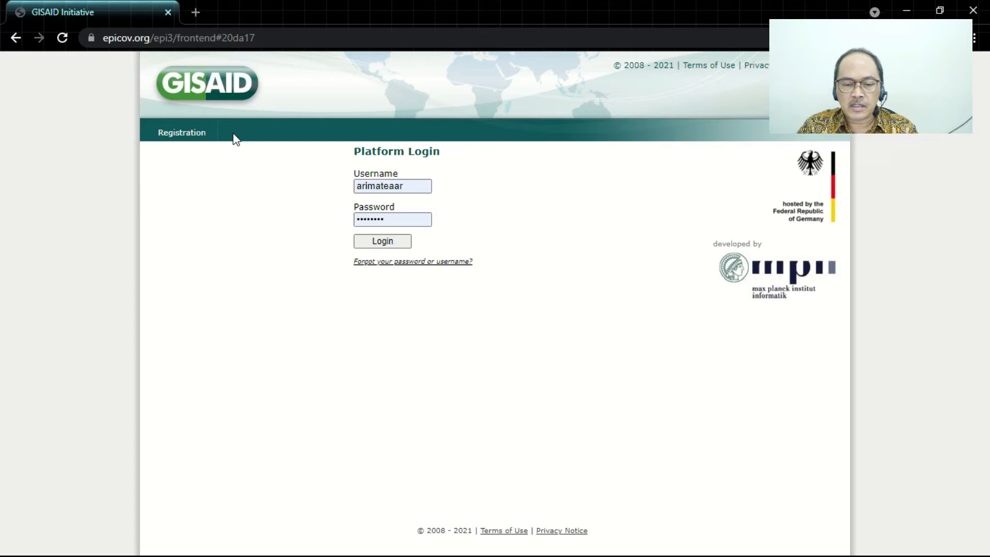
{"action": "left_click", "coordinate": [387, 247]}
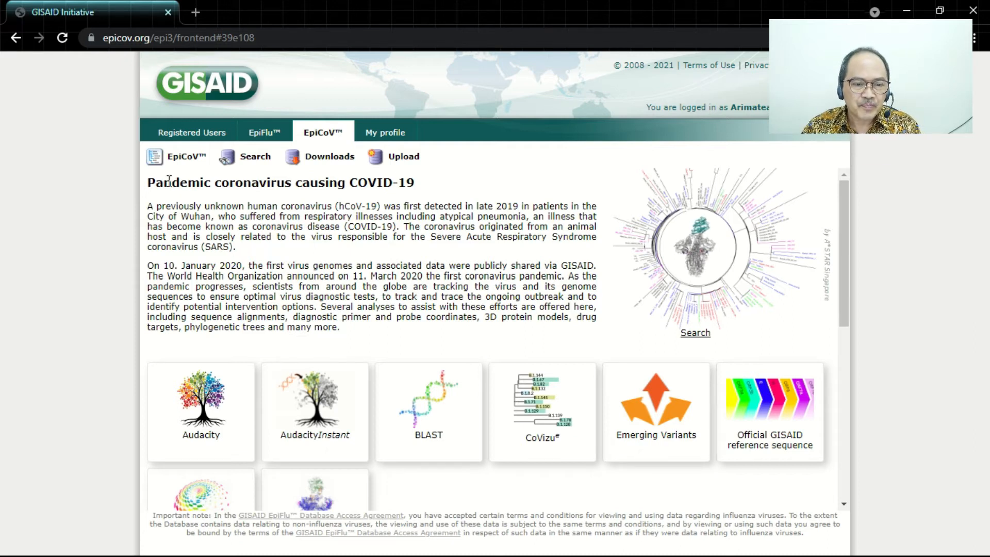
{"action": "left_click", "coordinate": [250, 163]}
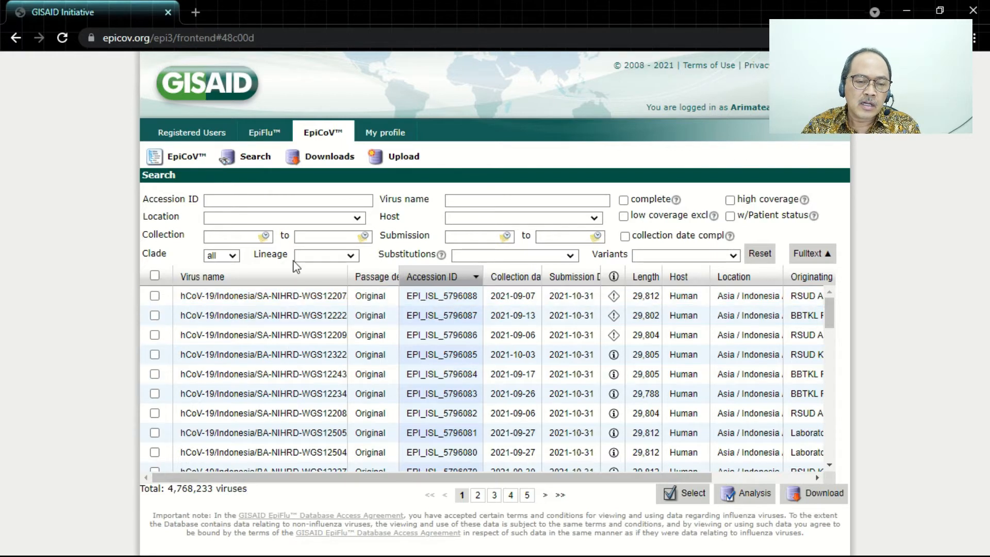
- Filter the EpiCoV sequences by location Indonesia and check the total number of viruses
{"action": "left_click", "coordinate": [292, 219]}
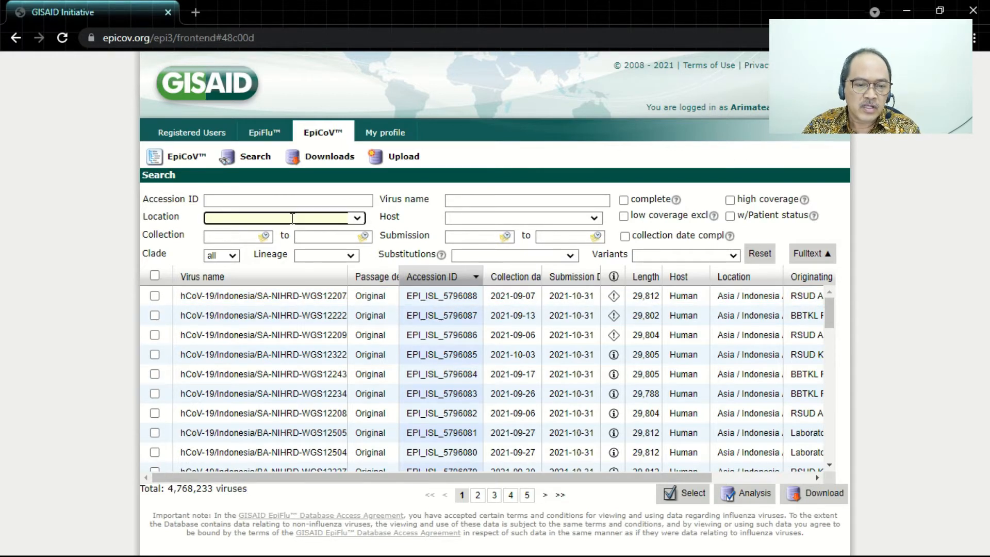
{"action": "type", "text": "Indonesi"}
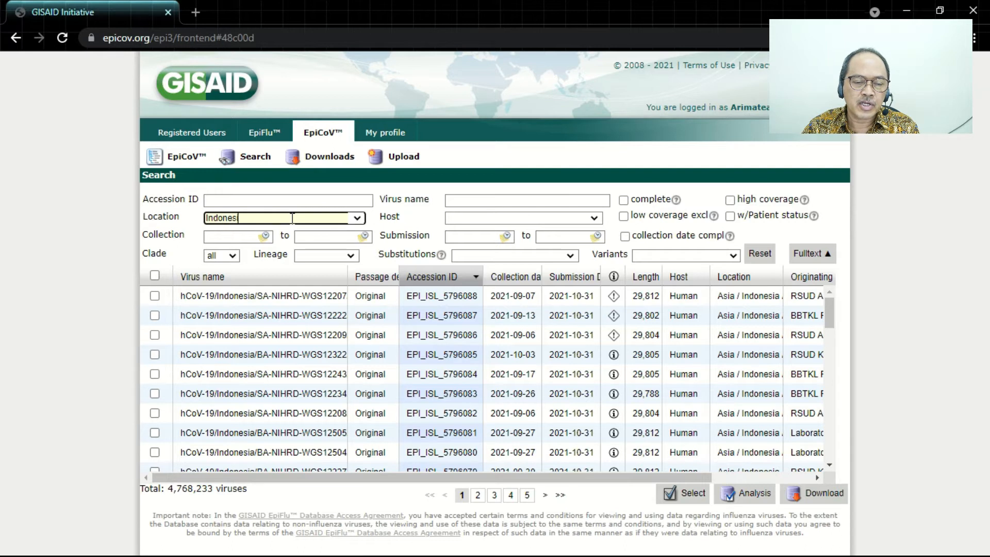
{"action": "type", "text": "a"}
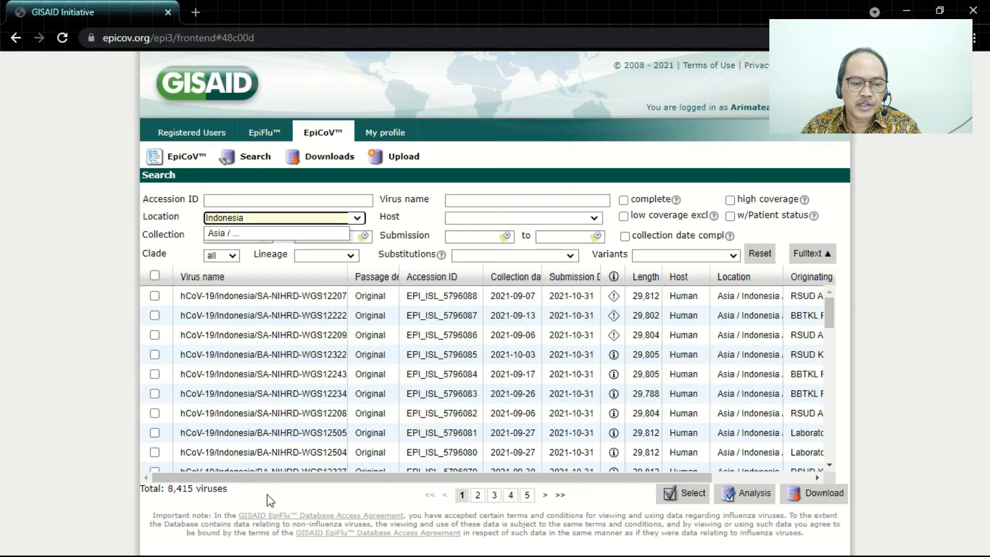
{"action": "left_click", "coordinate": [166, 491]}
{"action": "left_click_drag", "start_coordinate": [177, 492], "coordinate": [194, 490]}
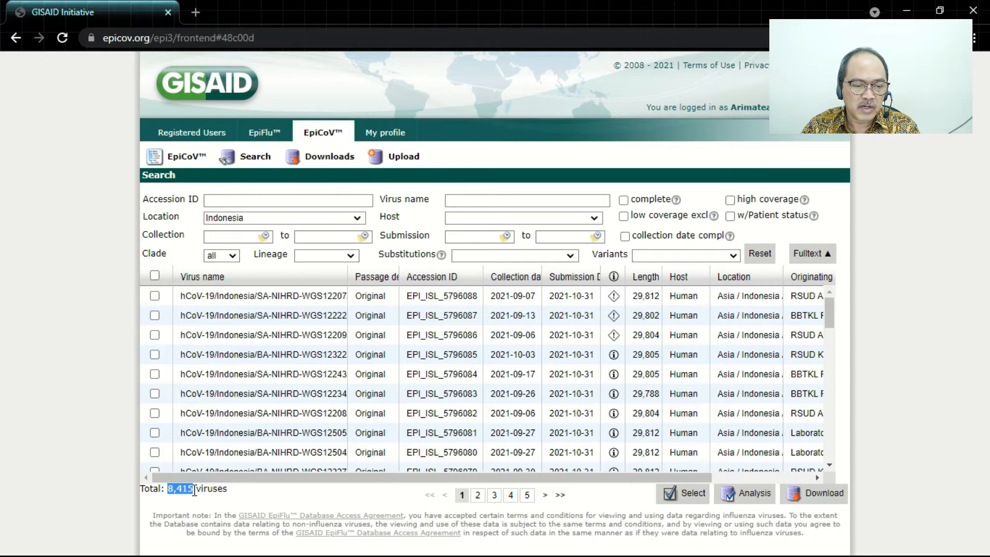
{"action": "left_click", "coordinate": [200, 512]}
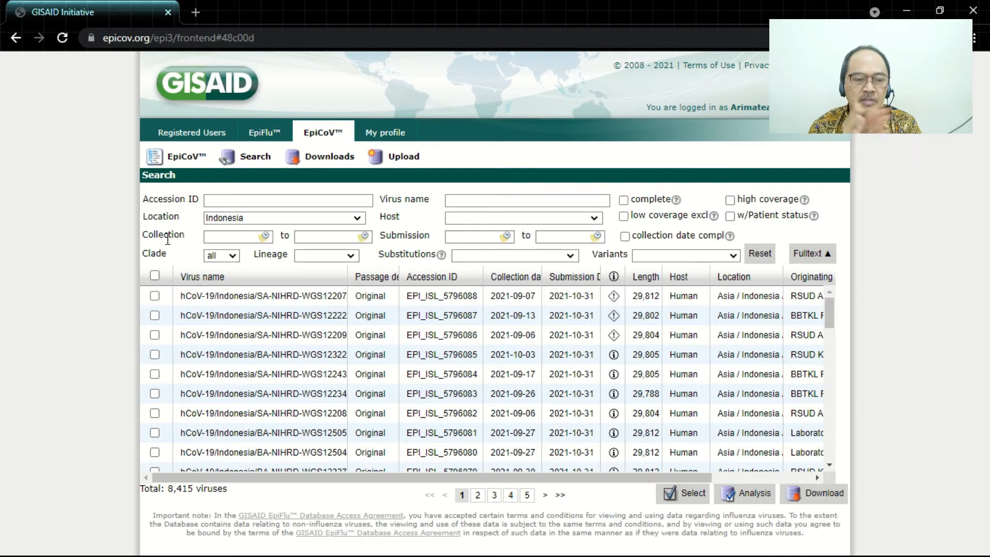
- Restrict the search to complete sequences with complete collection dates
{"action": "left_click_drag", "start_coordinate": [145, 235], "coordinate": [190, 236]}
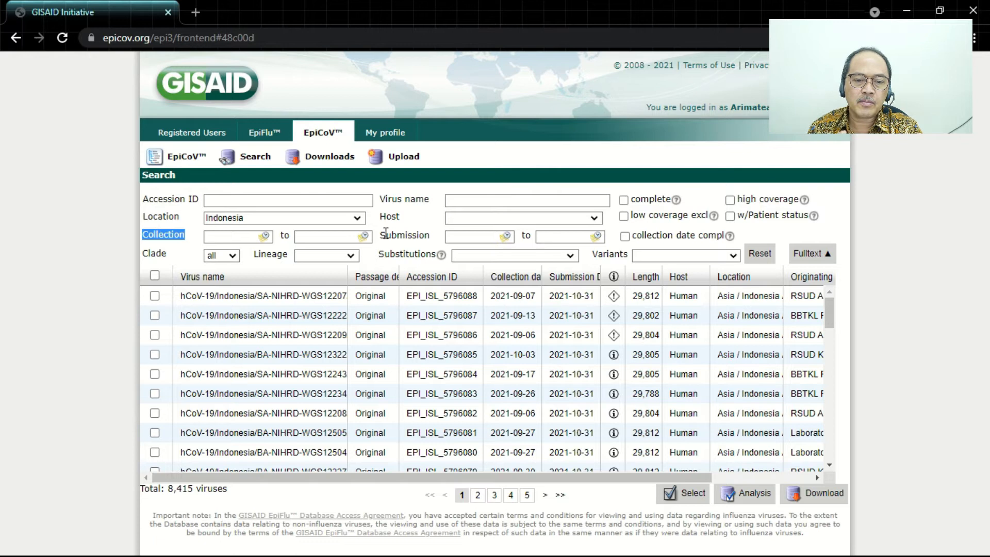
{"action": "left_click", "coordinate": [721, 230]}
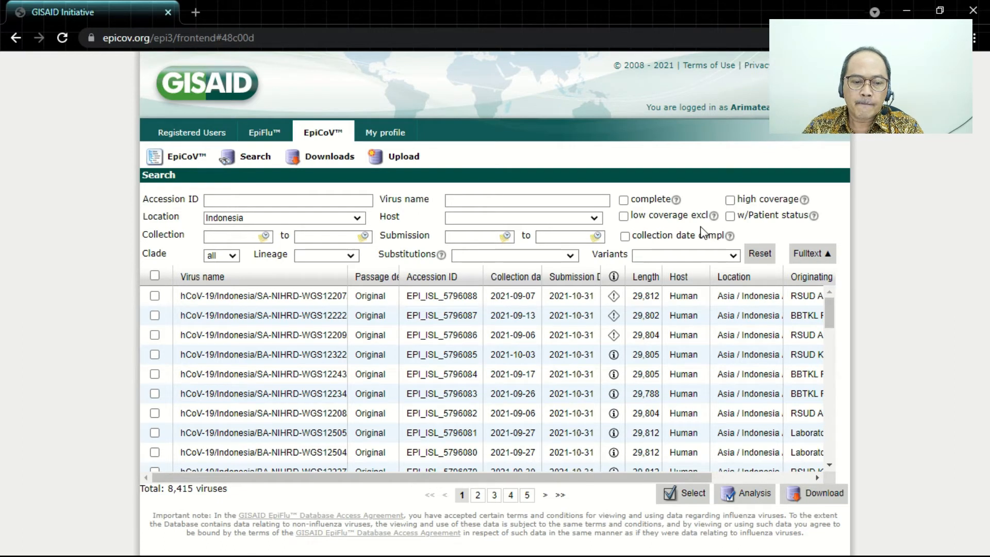
{"action": "left_click", "coordinate": [623, 201]}
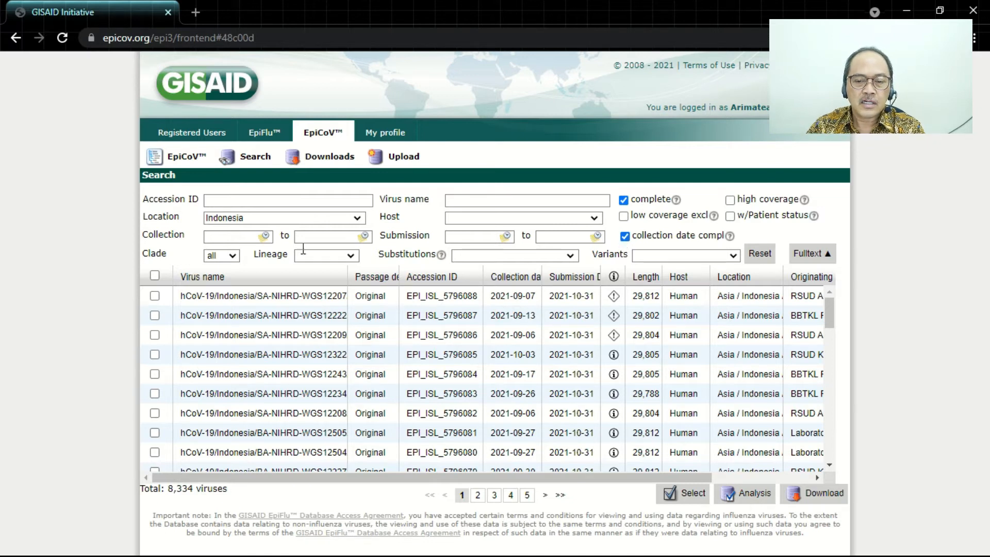
- Change the location filter to Yogyakarta and check the total number of viruses
{"action": "left_click_drag", "start_coordinate": [251, 217], "coordinate": [166, 219]}
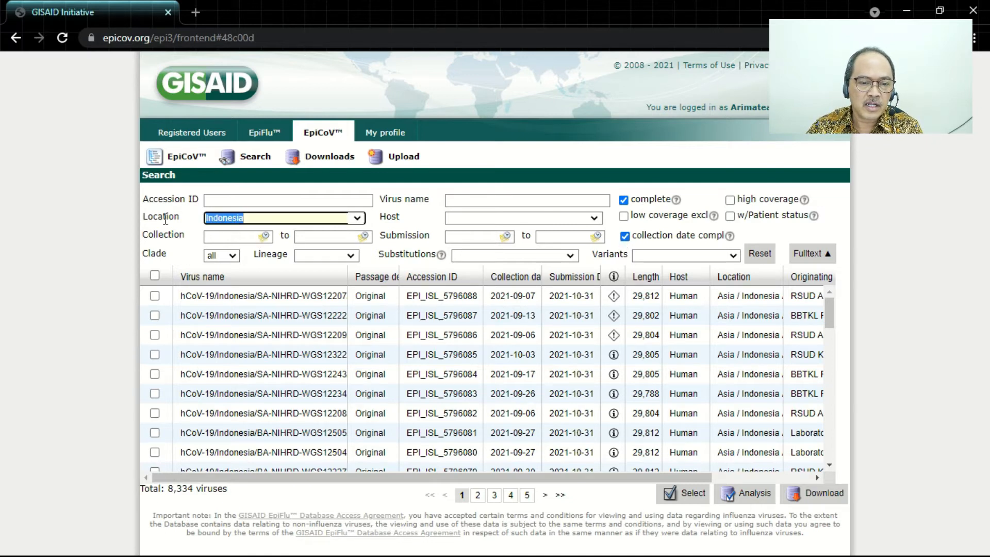
{"action": "type", "text": "Yogyakarta"}
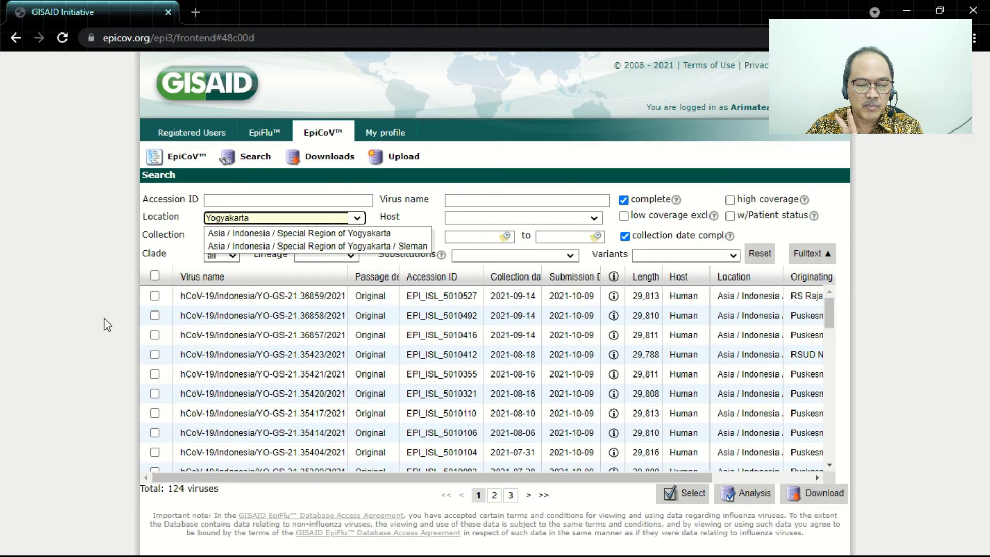
{"action": "left_click", "coordinate": [96, 356]}
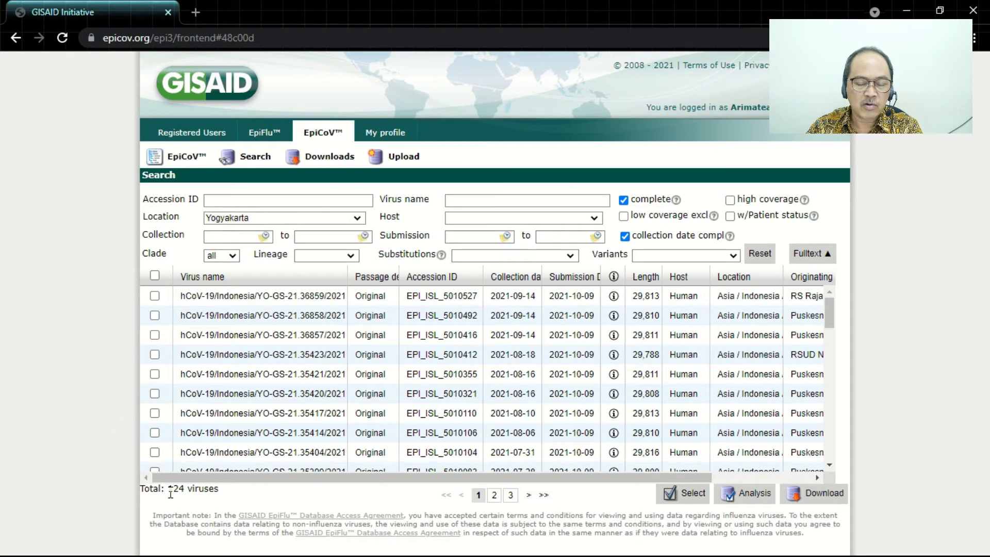
{"action": "left_click_drag", "start_coordinate": [174, 494], "coordinate": [186, 491]}
{"action": "left_click", "coordinate": [185, 505]}
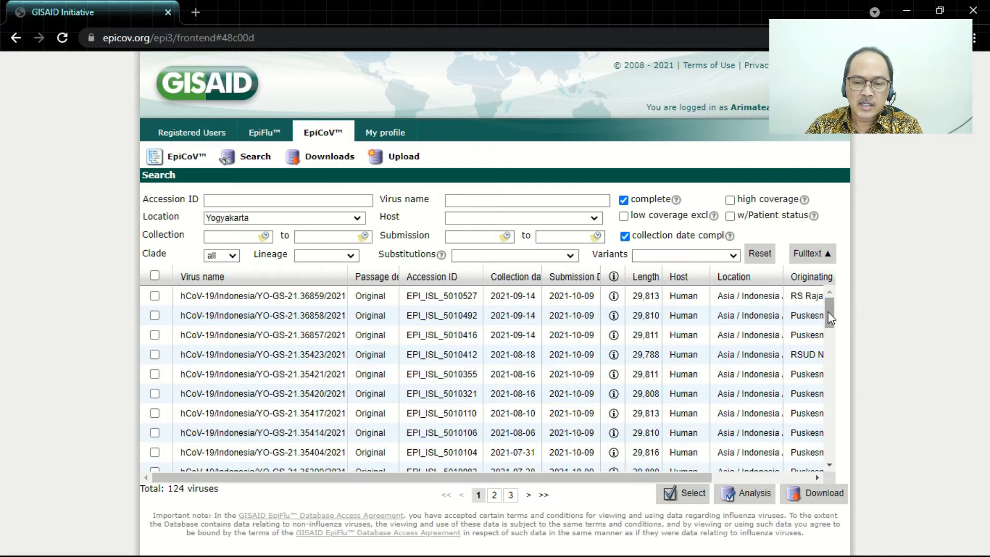
- Widen the collection date and submission date columns and sort the results by collection date, oldest first
{"action": "mouse_move", "coordinate": [830, 314]}
{"action": "left_mouse_down"}
{"action": "mouse_move", "coordinate": [825, 454]}
{"action": "mouse_move", "coordinate": [820, 312]}
{"action": "left_mouse_up"}
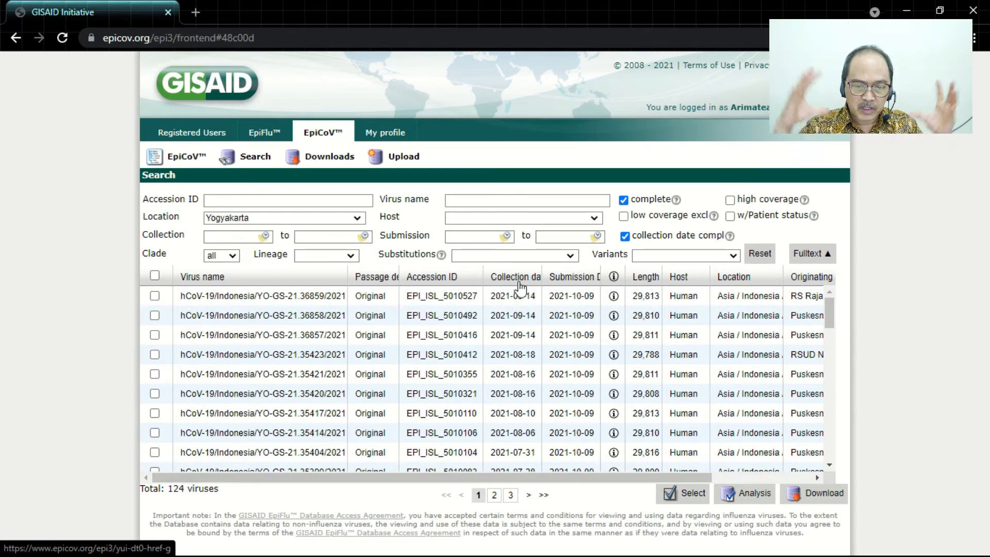
{"action": "left_click_drag", "start_coordinate": [541, 281], "coordinate": [556, 289]}
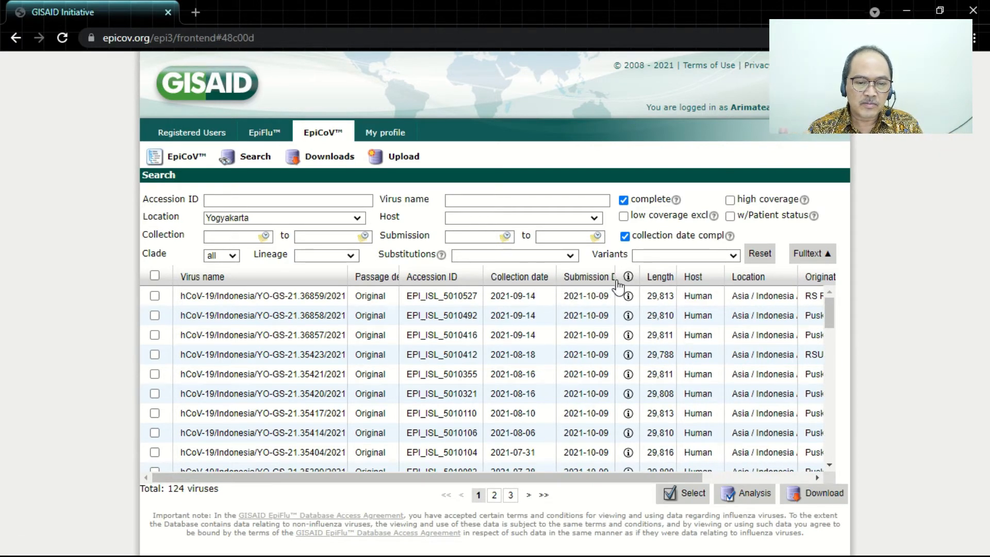
{"action": "left_click_drag", "start_coordinate": [615, 281], "coordinate": [638, 281]}
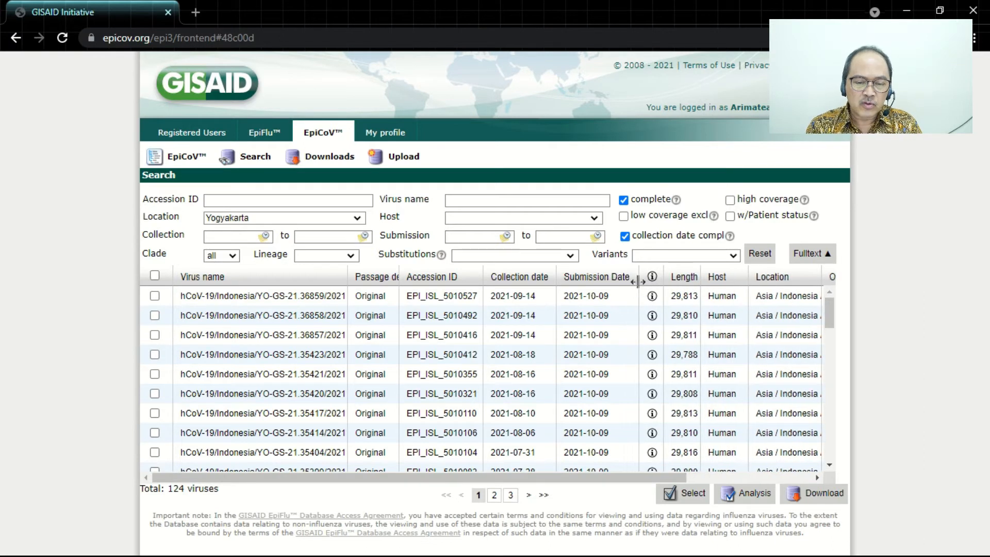
{"action": "left_click", "coordinate": [522, 284]}
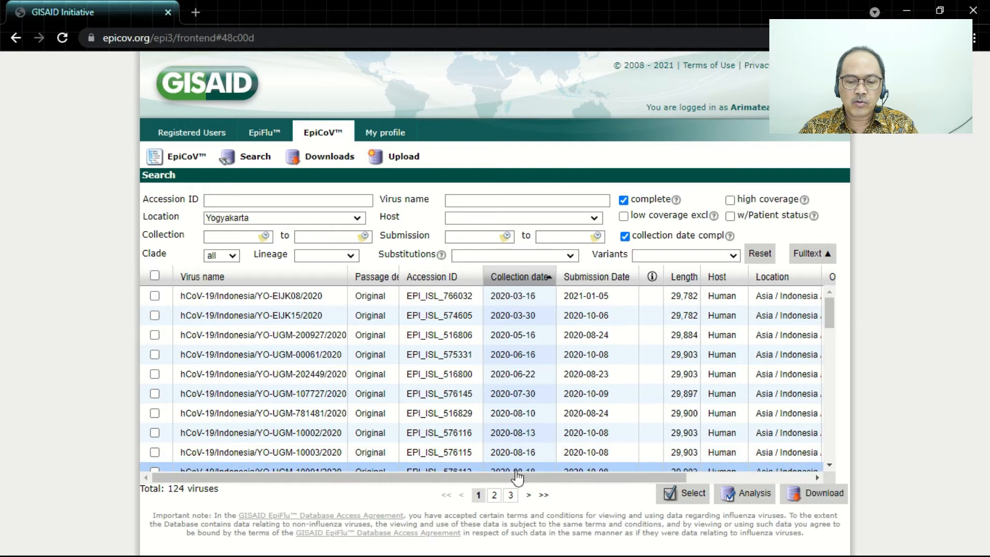
- Review the sorted Yogyakarta sequences, select all of them and download them
{"action": "scroll", "coordinate": [546, 428], "scroll_direction": "down", "scroll_amount": 6}
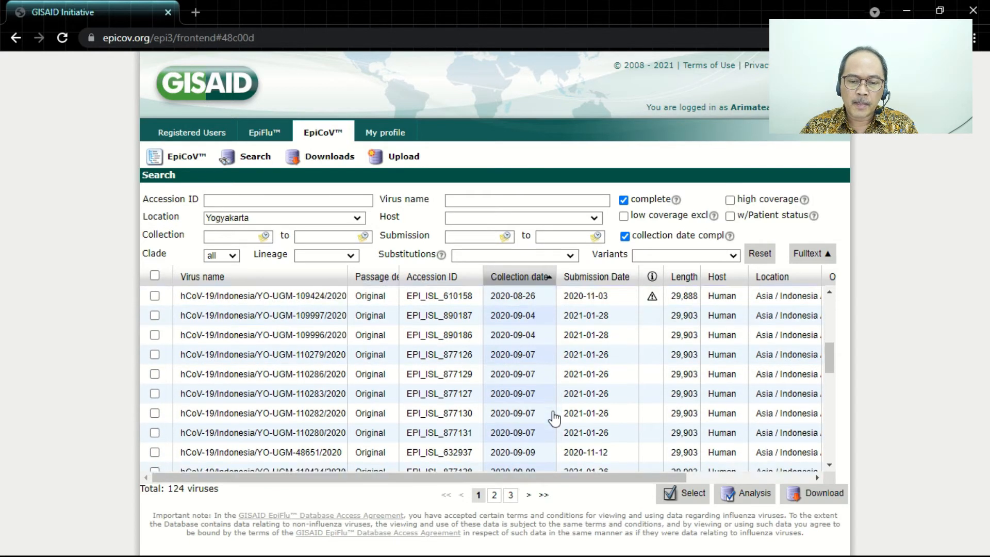
{"action": "scroll", "coordinate": [554, 418], "scroll_direction": "down", "scroll_amount": 10}
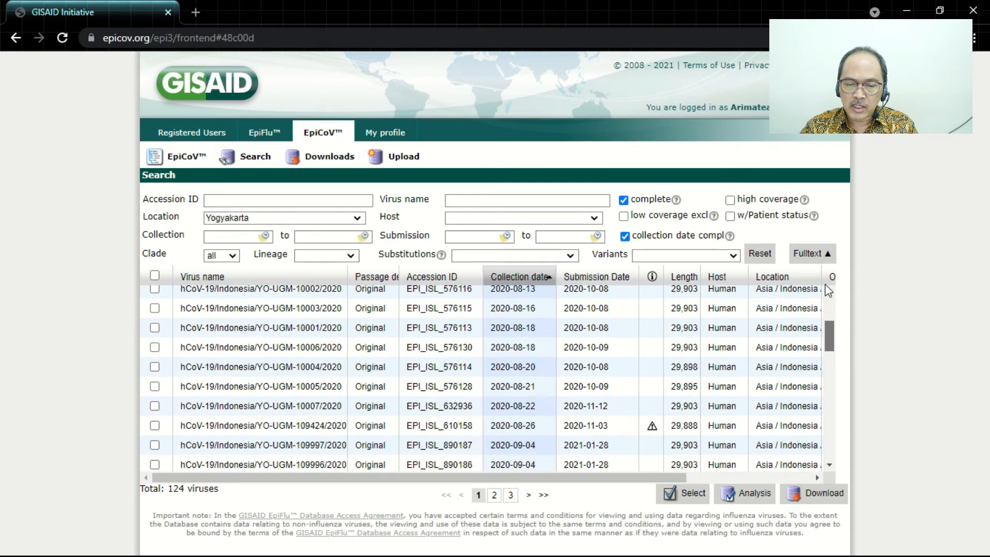
{"action": "scroll", "coordinate": [828, 291], "scroll_direction": "up", "scroll_amount": 3}
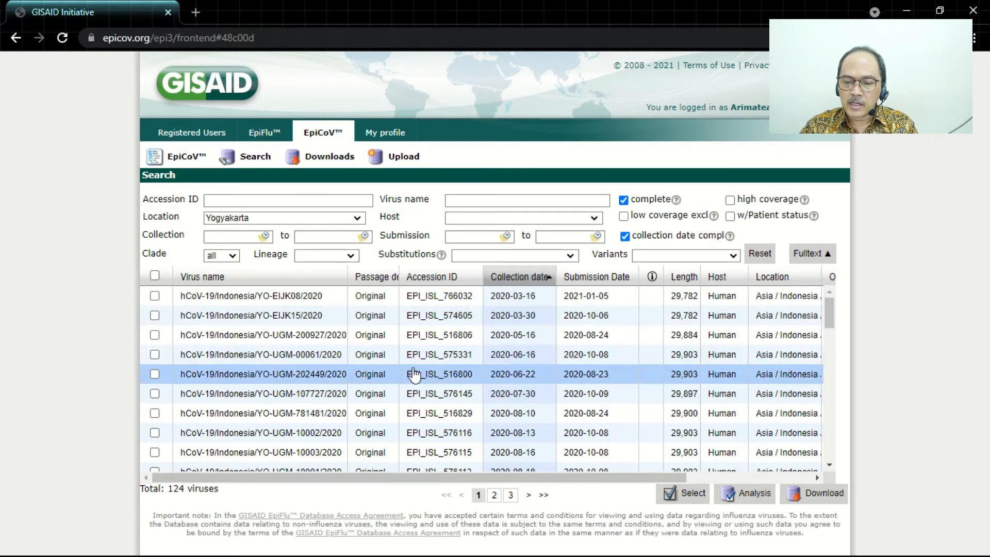
{"action": "left_click", "coordinate": [155, 276]}
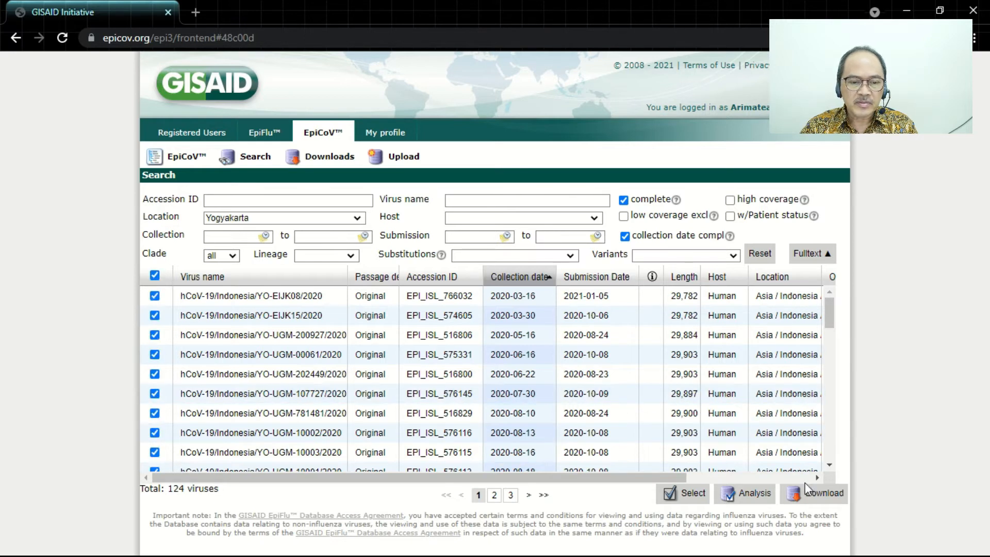
{"action": "left_click", "coordinate": [806, 498]}
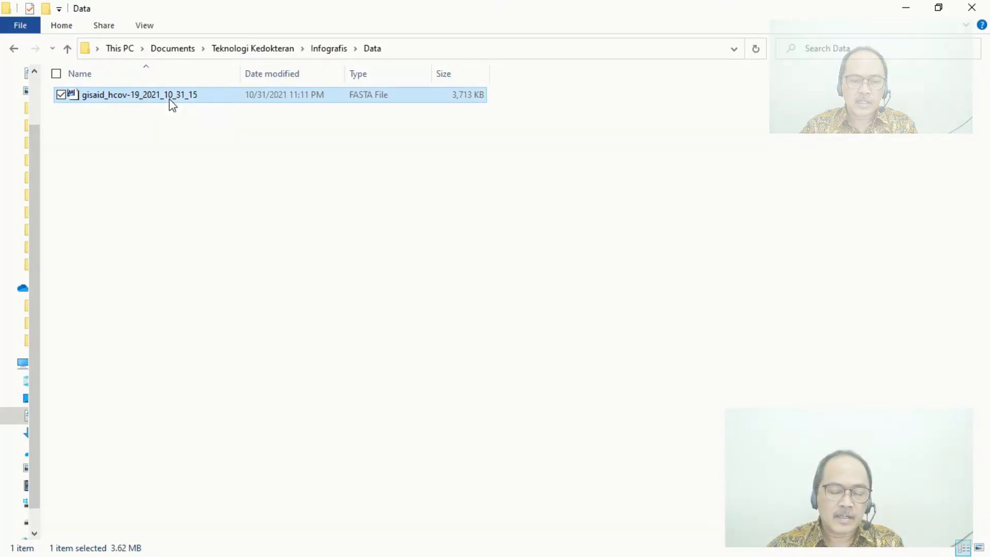
- In File Explorer, rename the downloaded FASTA file in the Data folder as "SARS-CoV-2 Yogyakarta"
{"action": "left_click", "coordinate": [170, 99]}
{"action": "type", "text": "Yog"}
{"action": "key", "text": "BackSpace"}
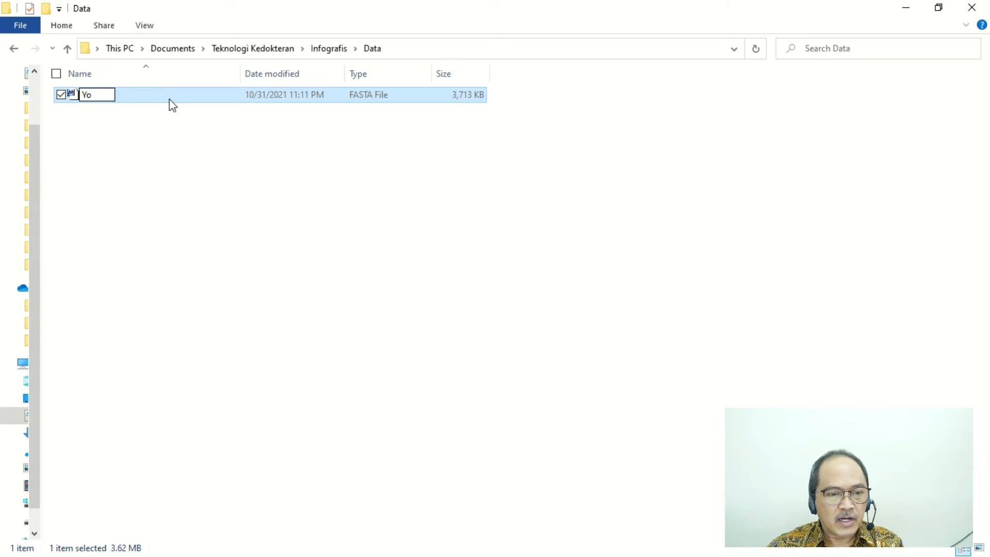
{"action": "key", "text": "BackSpace"}
{"action": "key", "text": "BackSpace"}
{"action": "type", "text": "SA"}
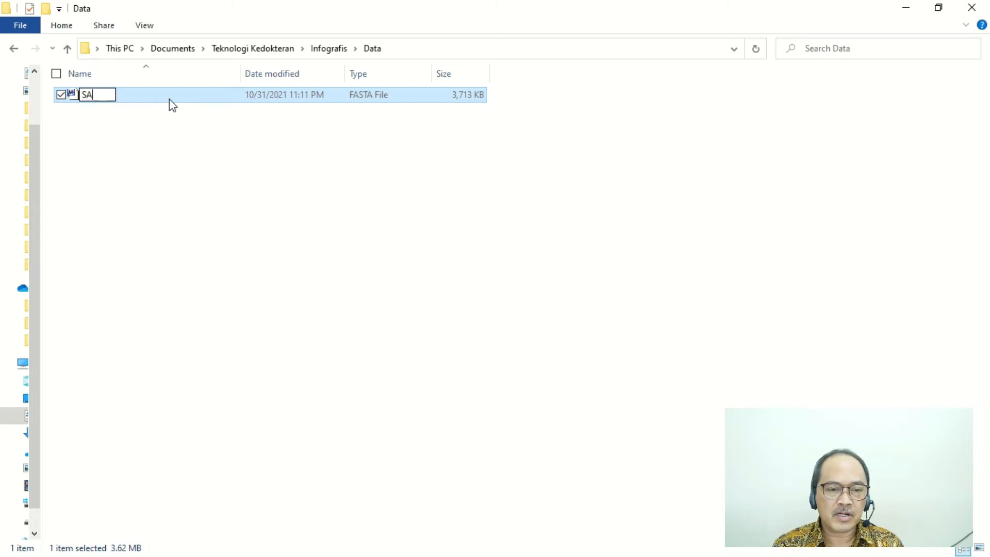
{"action": "type", "text": "RS-CoV-2 Yogyaka"}
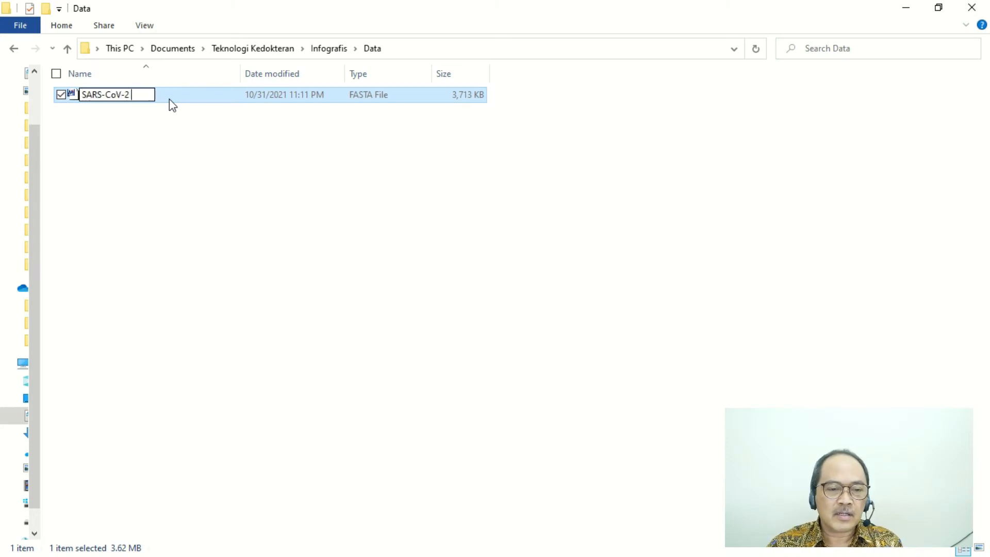
{"action": "type", "text": "rta"}
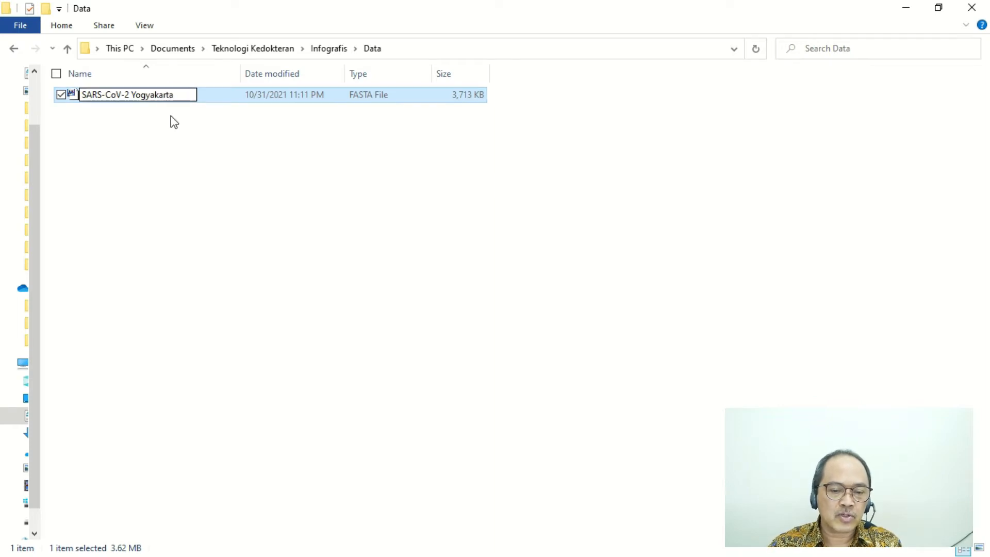
{"action": "left_click", "coordinate": [173, 122]}
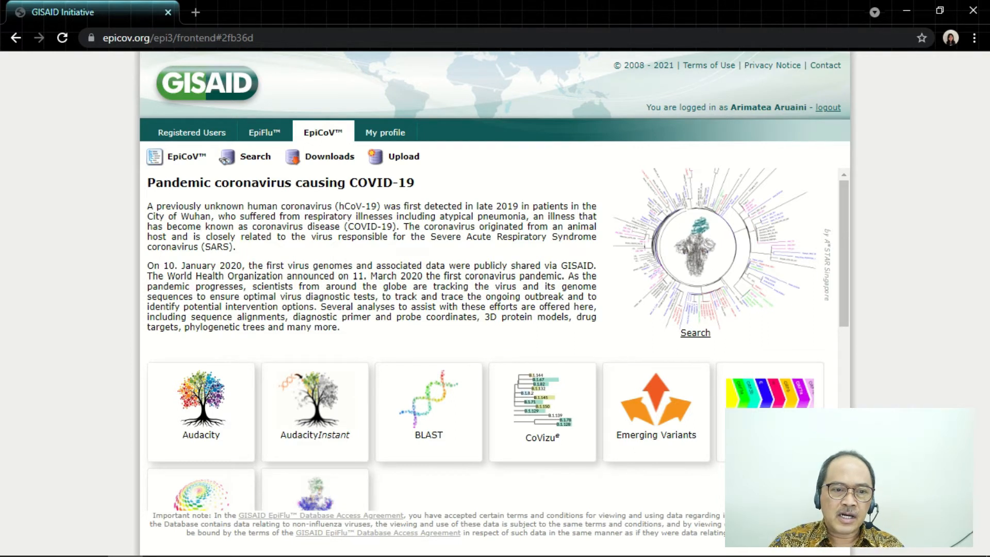
- Open the official GISAID reference sequence from the EpiCoV page, select hCoV-19/Wuhan/WIV04/2019 and download it
{"action": "left_click", "coordinate": [769, 422]}
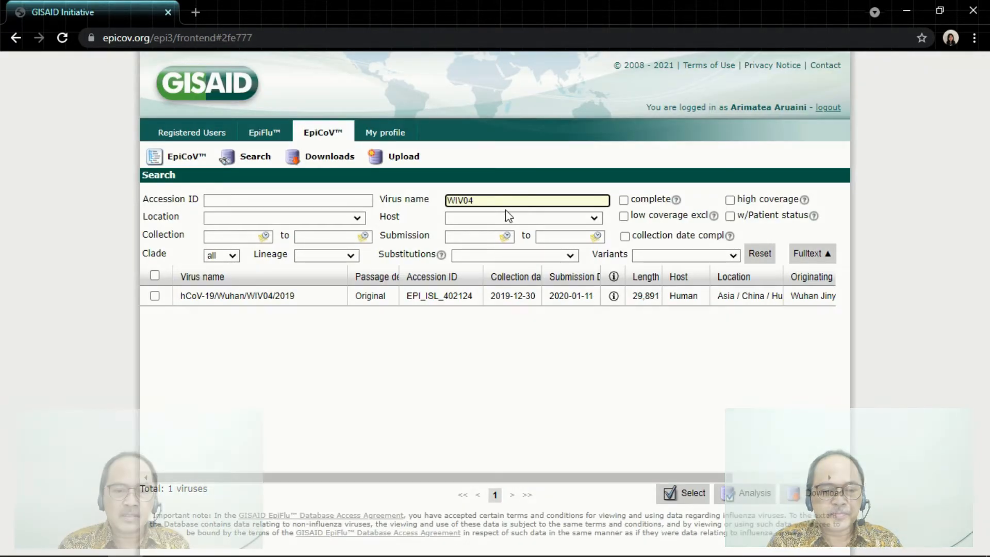
{"action": "left_click", "coordinate": [155, 296]}
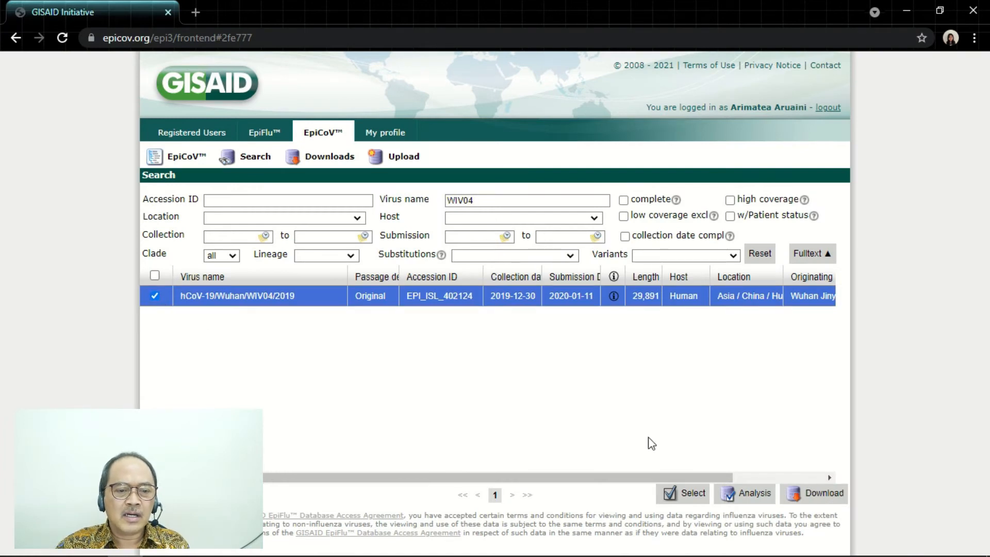
{"action": "left_click", "coordinate": [822, 498]}
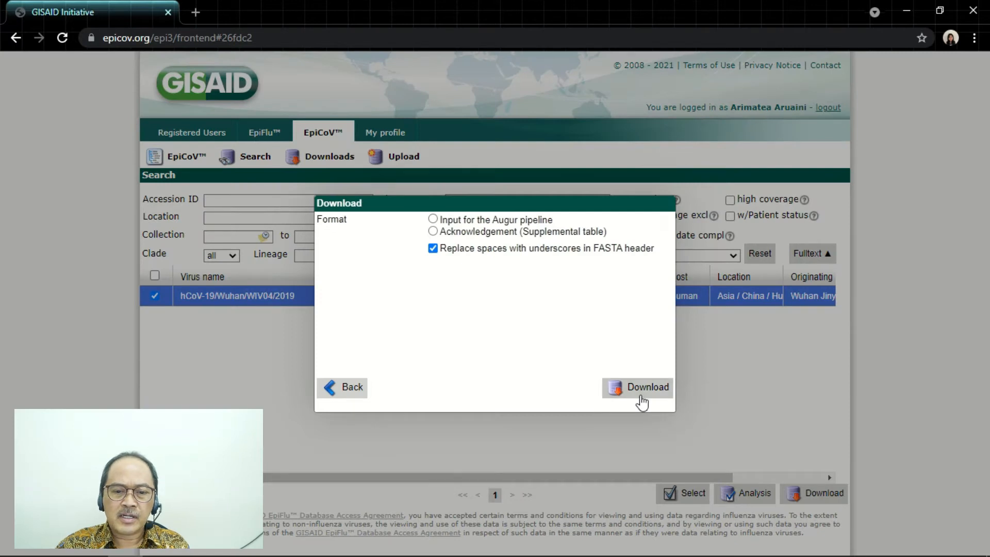
{"action": "left_click", "coordinate": [642, 401]}
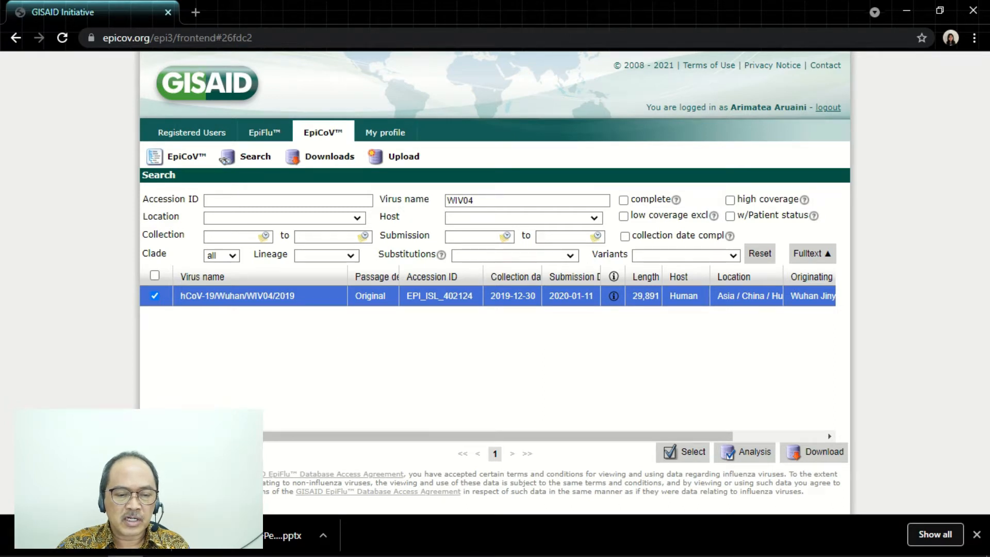
- In File Explorer, rename the downloaded GISAID reference file in the Data folder as "Reference genome of SARS-CoV-2"
{"action": "left_click", "coordinate": [53, 556]}
{"action": "left_click", "coordinate": [207, 113]}
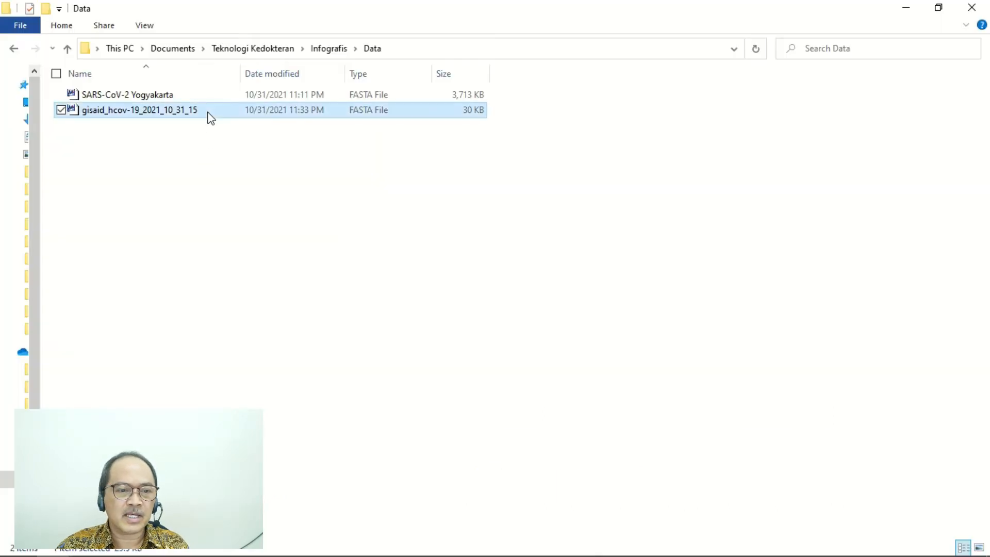
{"action": "left_click", "coordinate": [209, 111]}
{"action": "type", "text": "Reference genom"}
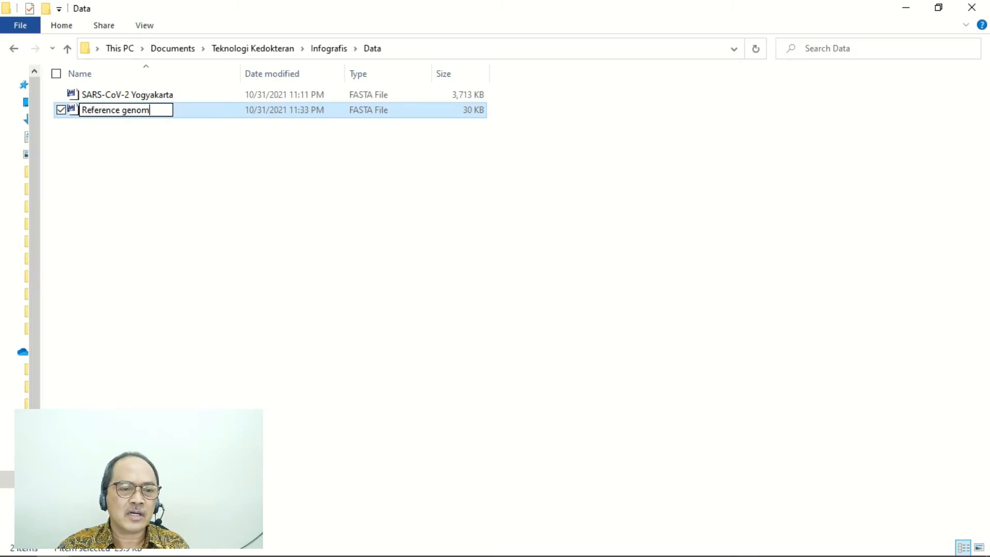
{"action": "type", "text": "e of SARS-CoV-2"}
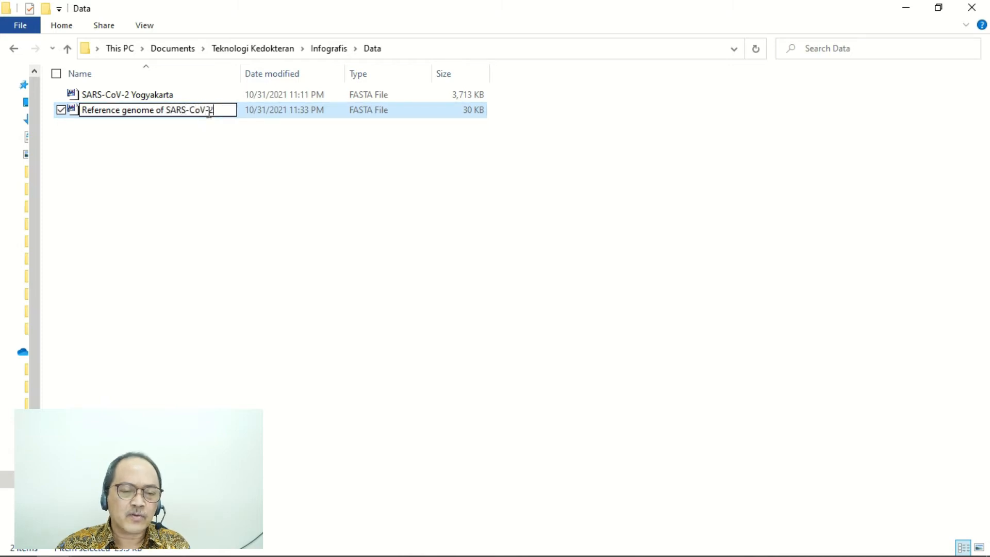
{"action": "key", "text": "Return"}
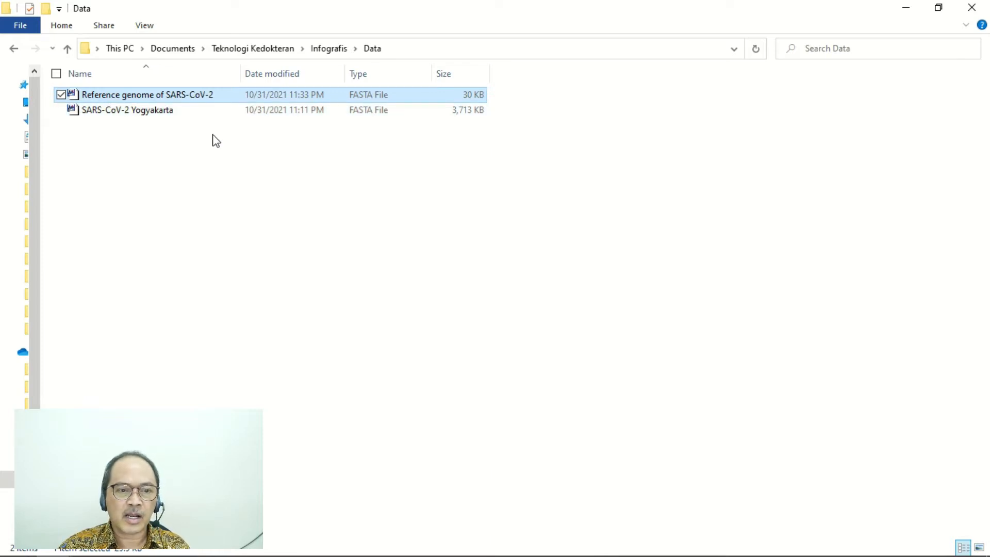
{"action": "left_click", "coordinate": [215, 156]}
- Switch to MEGA, open the "Reference genome of SARS-CoV-2" file for alignment and maximize the Alignment Explorer window
{"action": "key", "text": "alt+Tab"}
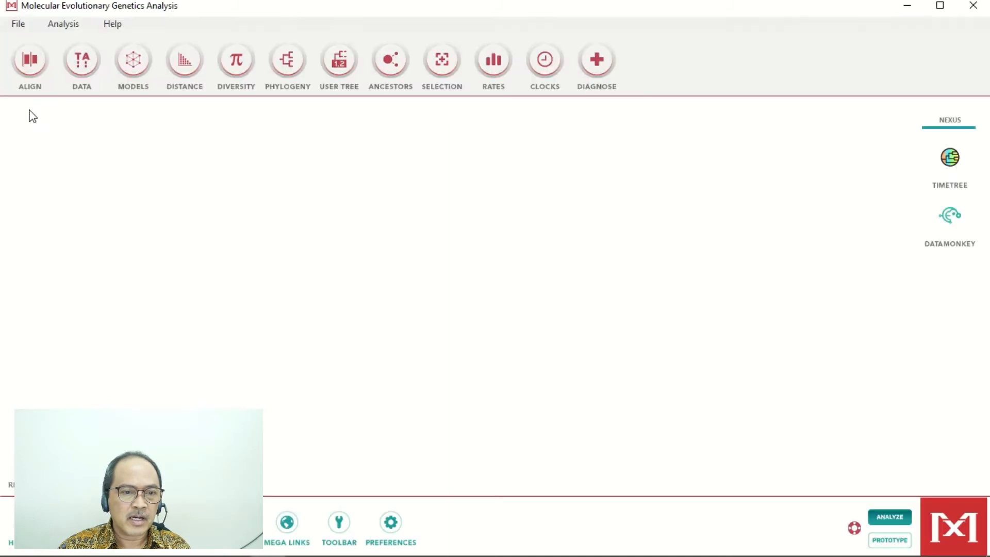
{"action": "double_click", "coordinate": [188, 10]}
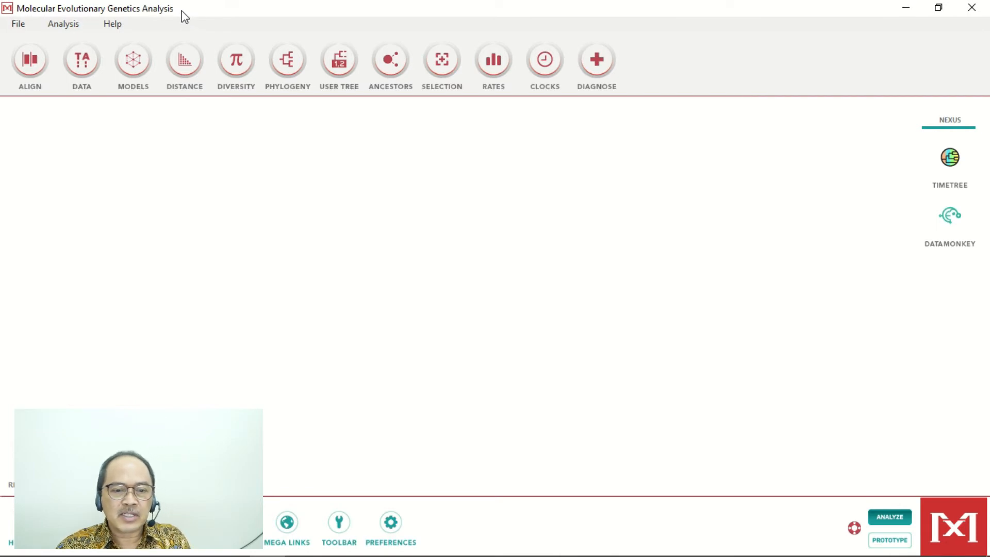
{"action": "left_click", "coordinate": [86, 69]}
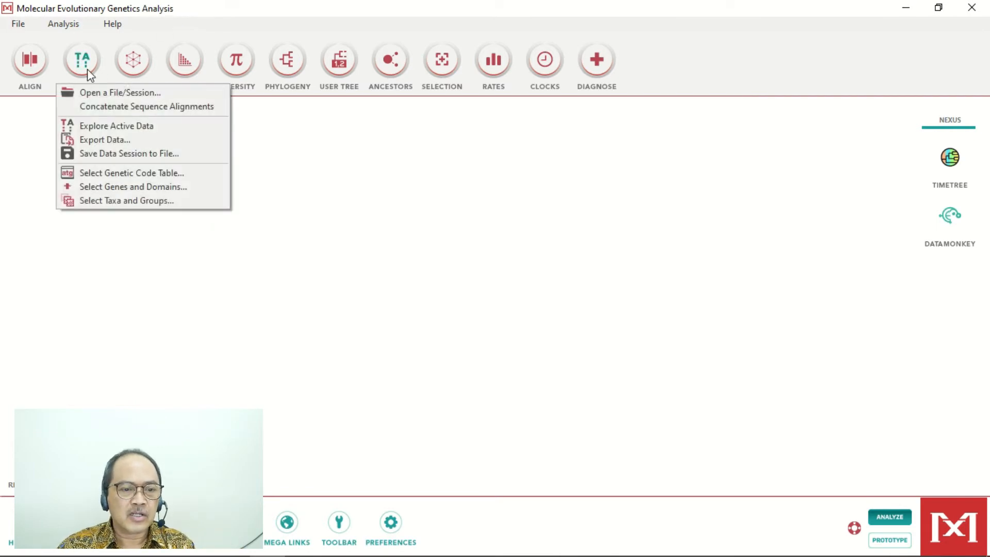
{"action": "left_click", "coordinate": [94, 95]}
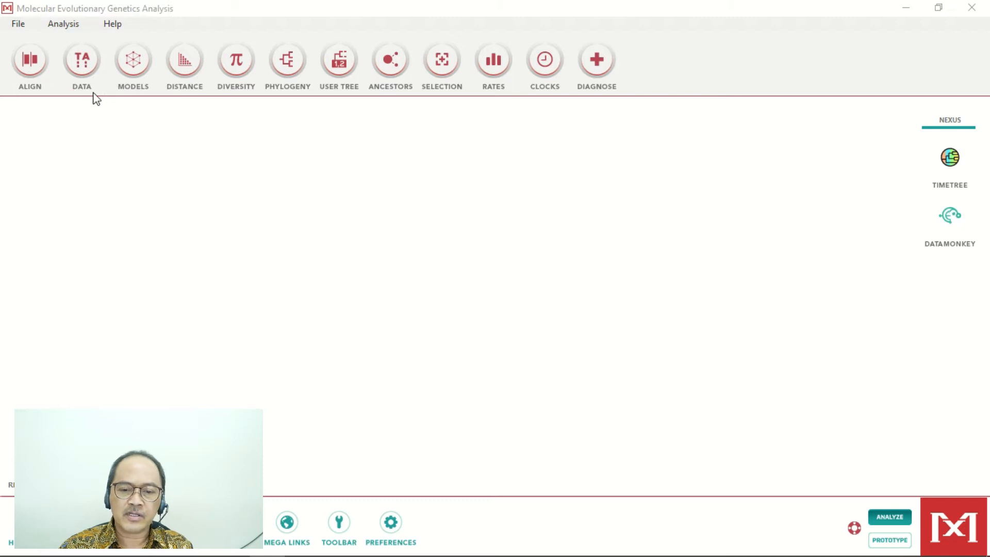
{"action": "double_click", "coordinate": [220, 140]}
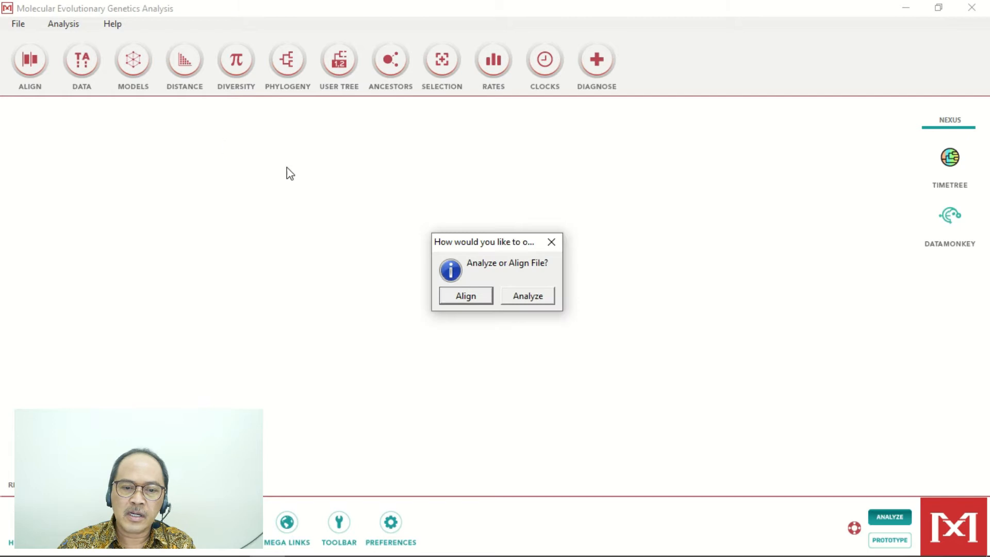
{"action": "left_click", "coordinate": [469, 297]}
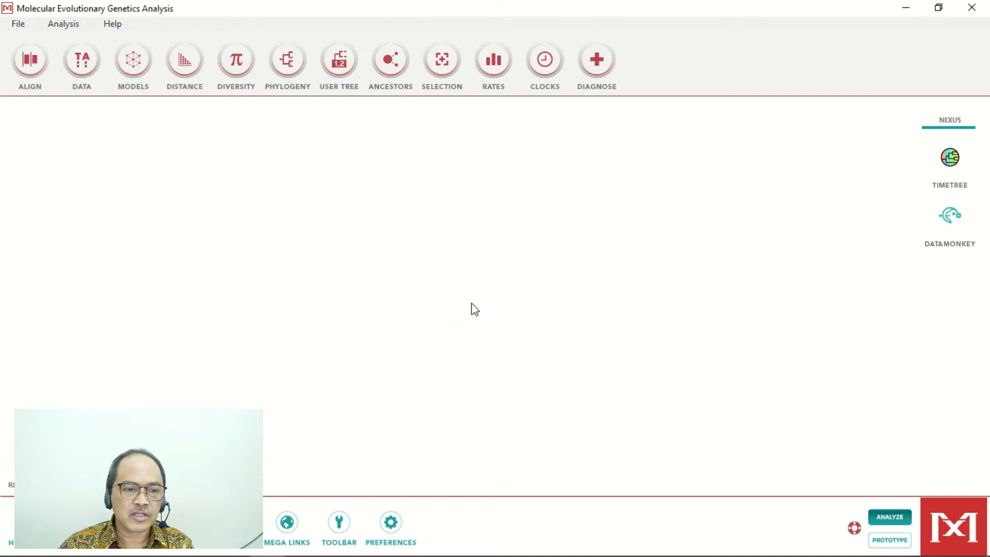
{"action": "left_click_drag", "start_coordinate": [694, 150], "coordinate": [451, 122]}
{"action": "double_click", "coordinate": [450, 123]}
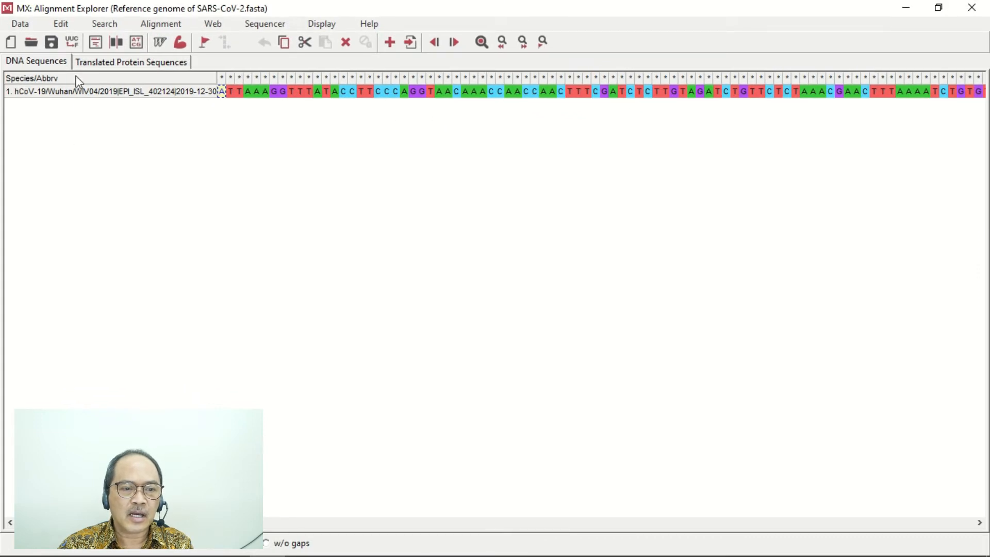
- Insert the sequences from the "SARS-CoV-2 Yogyakarta" FASTA file into the alignment with the reference genome
{"action": "left_click", "coordinate": [62, 24]}
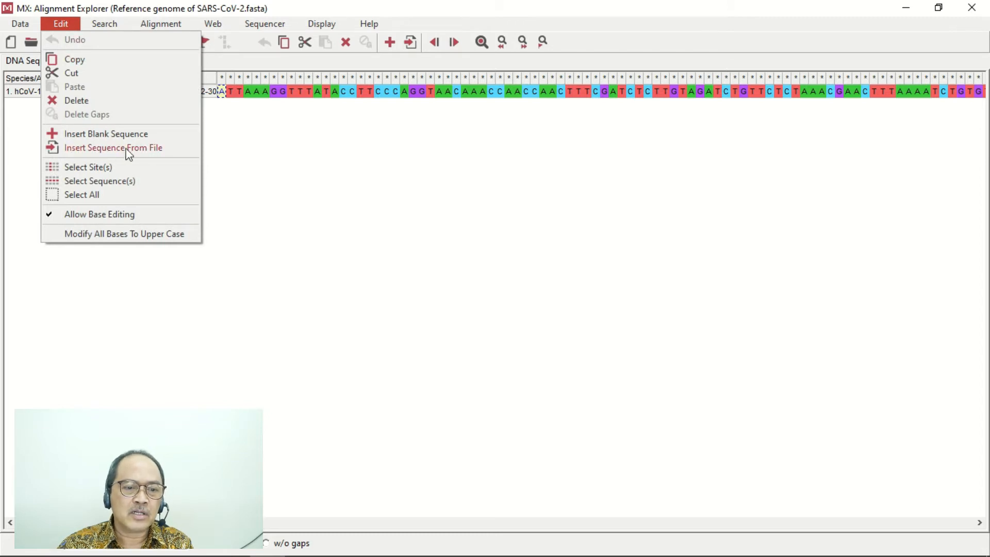
{"action": "left_click", "coordinate": [169, 154]}
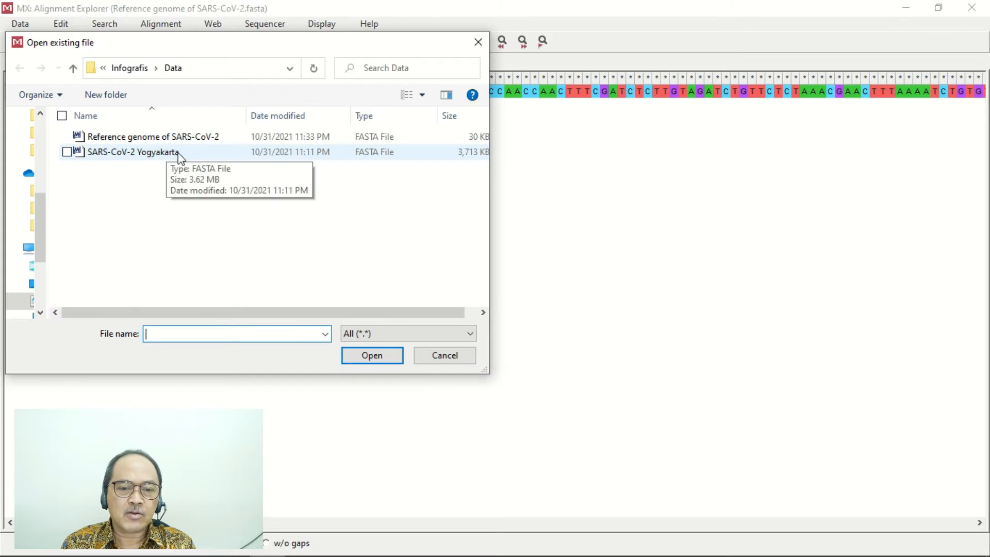
{"action": "double_click", "coordinate": [186, 153]}
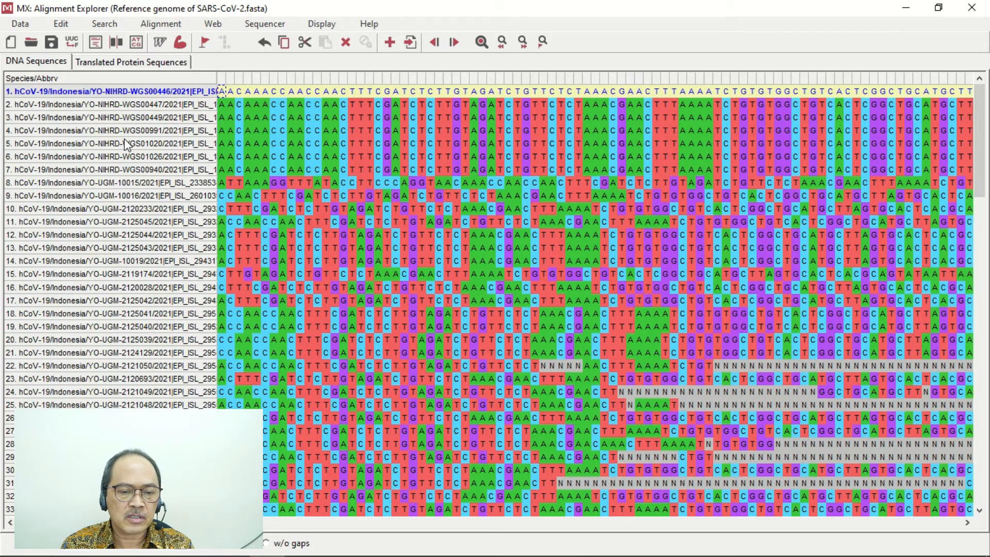
- Widen the species name column to show the full names and review the combined sequences down to the end of the list
{"action": "left_click", "coordinate": [126, 143]}
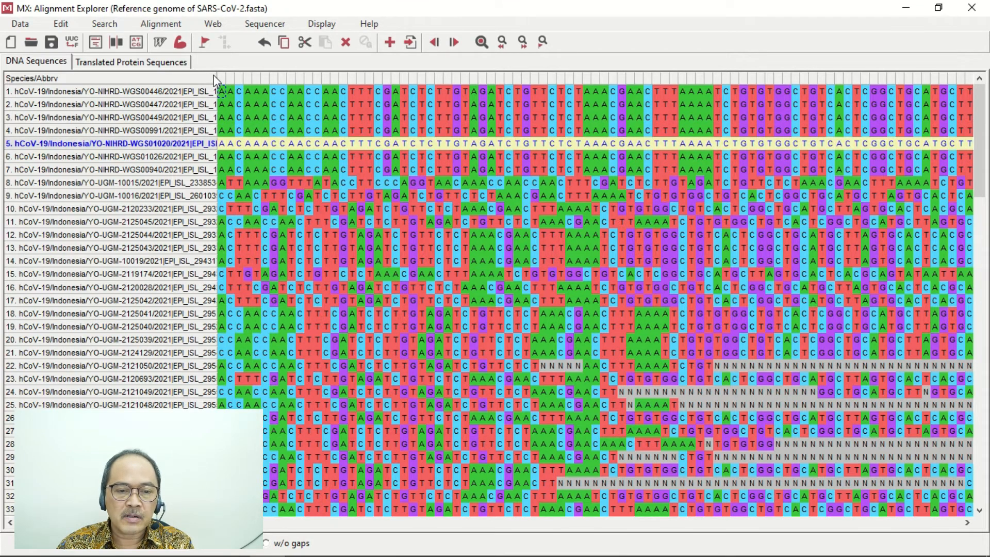
{"action": "left_click_drag", "start_coordinate": [216, 77], "coordinate": [251, 78]}
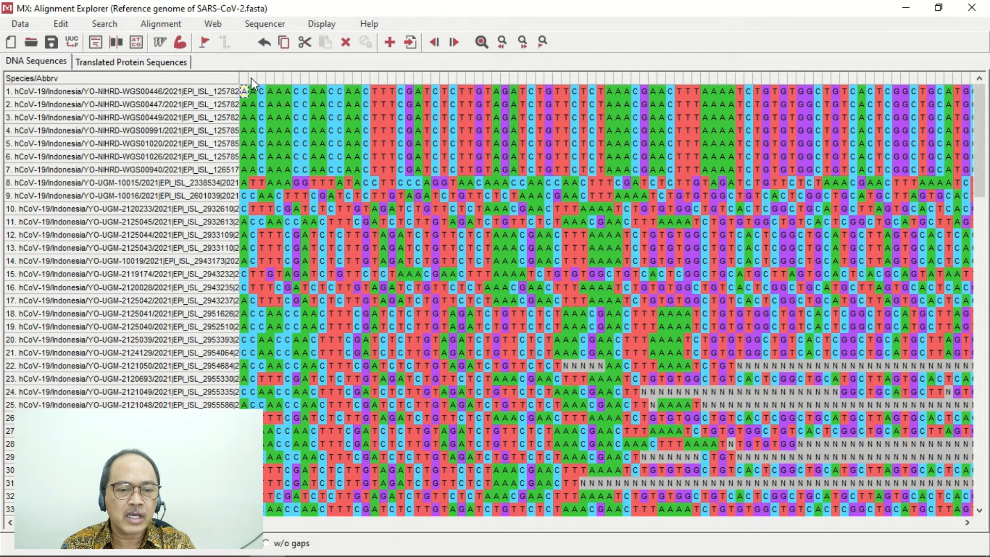
{"action": "left_click_drag", "start_coordinate": [315, 79], "coordinate": [336, 81]}
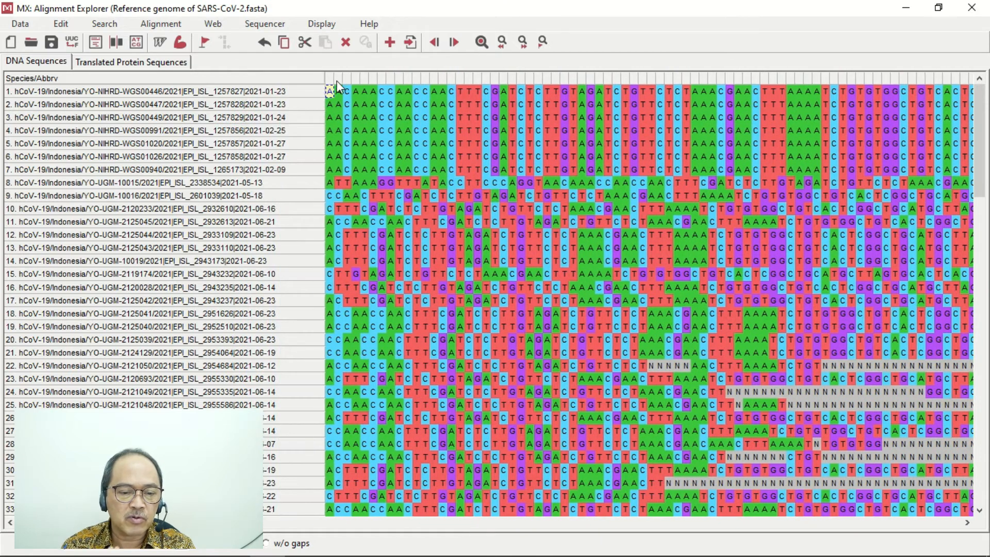
{"action": "left_click", "coordinate": [247, 106]}
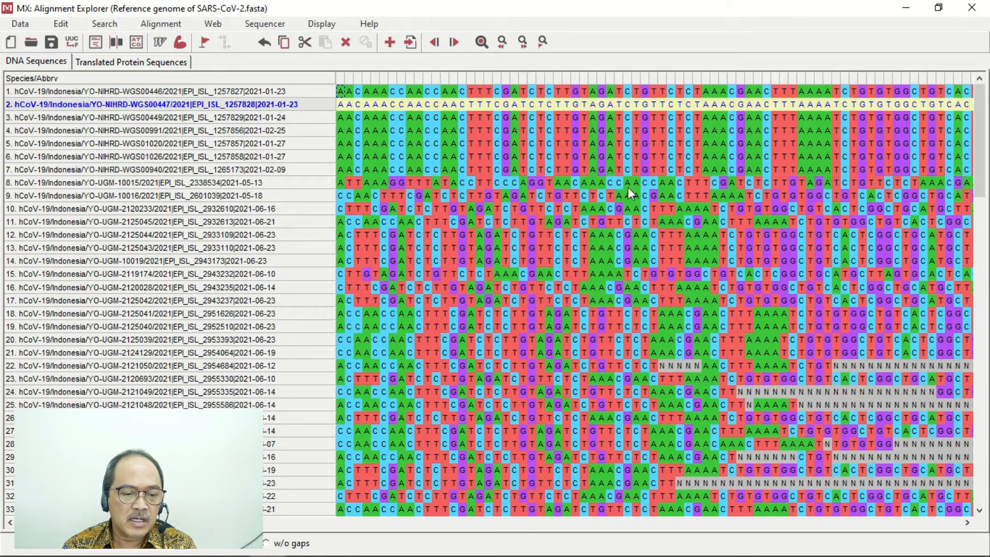
{"action": "scroll", "coordinate": [980, 216], "scroll_direction": "down", "scroll_amount": 3}
{"action": "left_click_drag", "start_coordinate": [979, 220], "coordinate": [980, 496]}
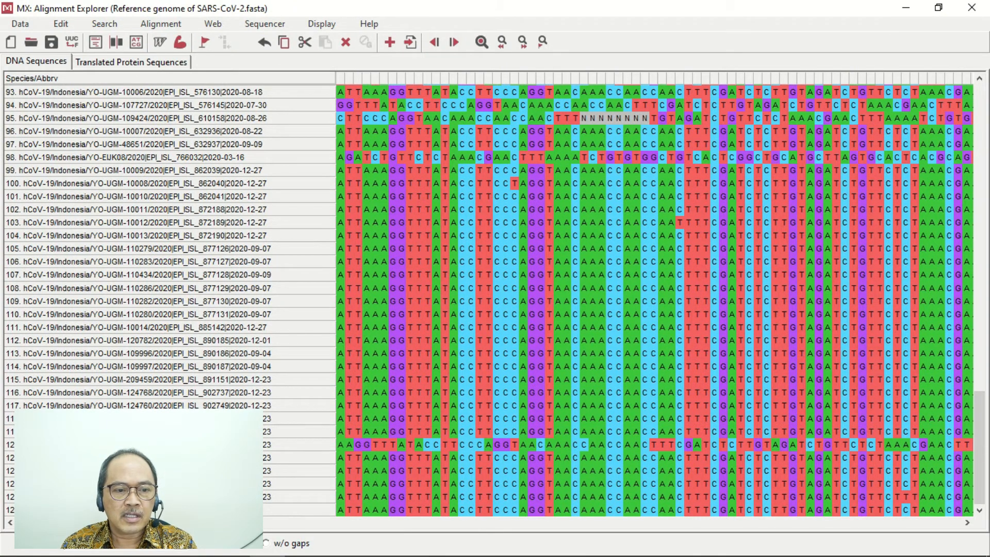
- Export the combined sequences in FASTA format to the Data folder as "Analisis SARS-CoV-2 Yogyakarta"
{"action": "left_click", "coordinate": [26, 24]}
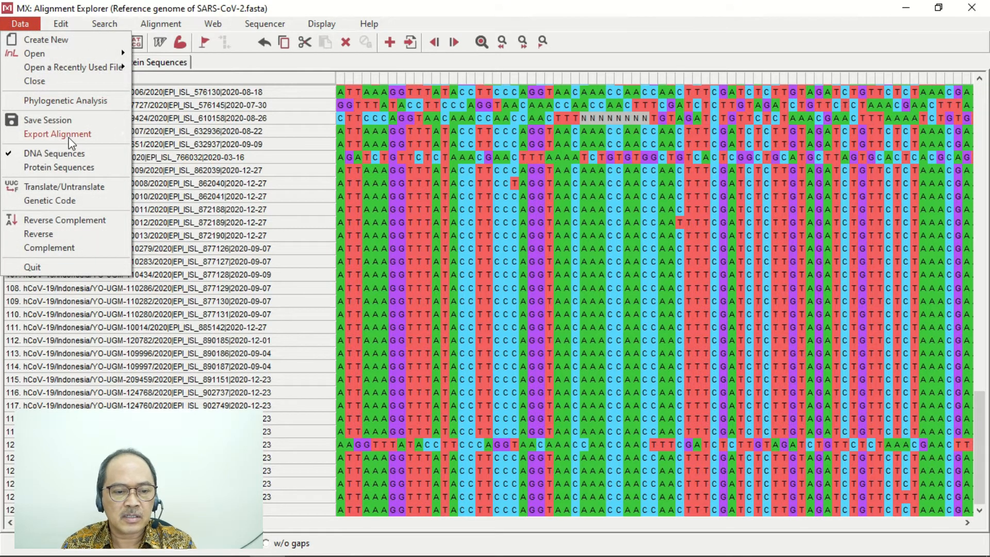
{"action": "mouse_move", "coordinate": [121, 137]}
{"action": "left_click", "coordinate": [164, 148]}
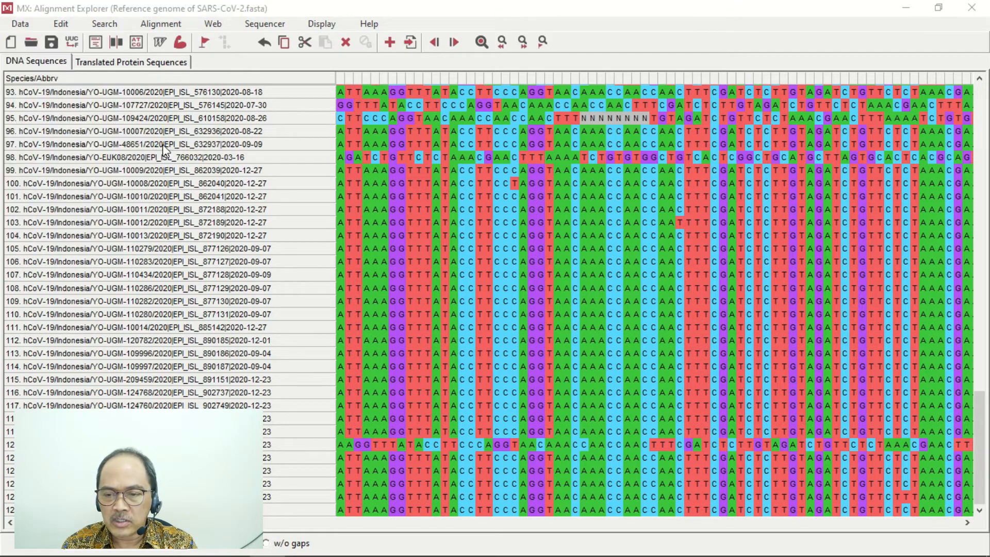
{"action": "type", "text": "Analisis SARS-CO"}
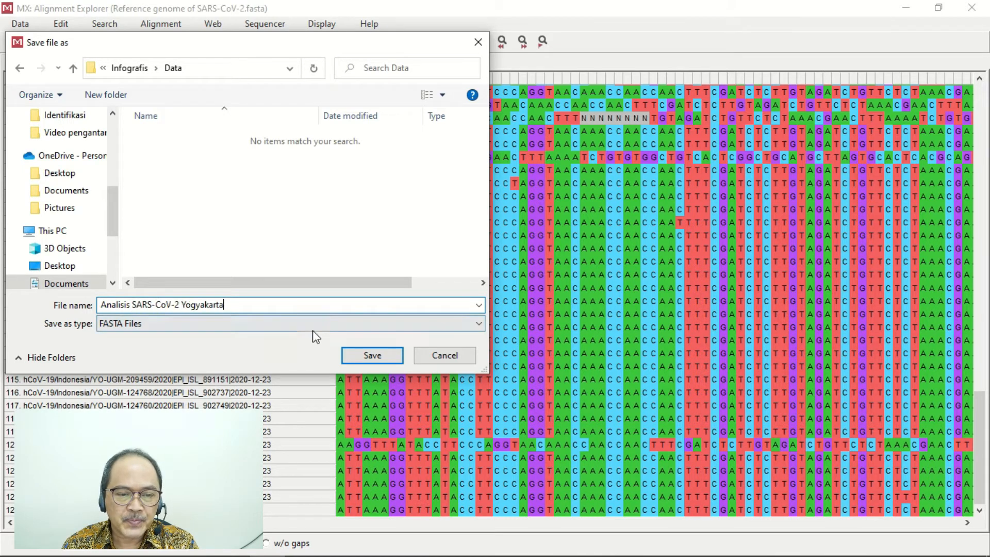
{"action": "left_click", "coordinate": [379, 362]}
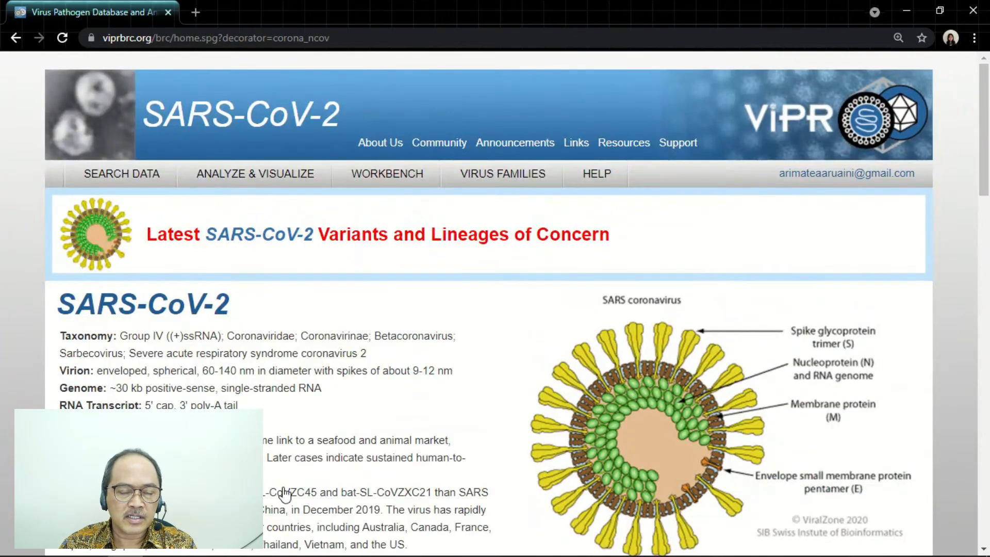
- On the ViPR SARS-CoV-2 site, open the Align Sequences (MSA) tool and name the analysis "Yogyakarta"
{"action": "mouse_move", "coordinate": [250, 181]}
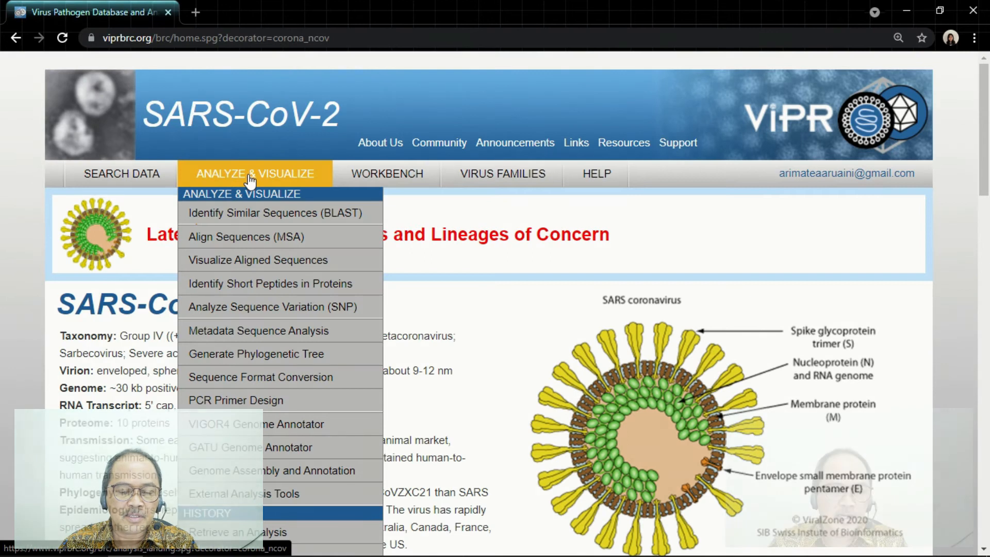
{"action": "left_click", "coordinate": [325, 244]}
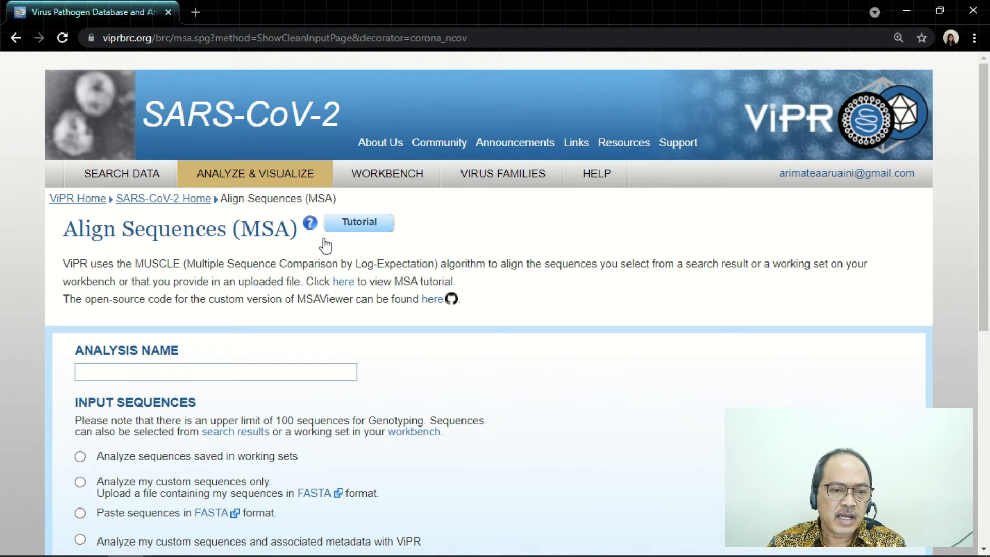
{"action": "left_click", "coordinate": [277, 372]}
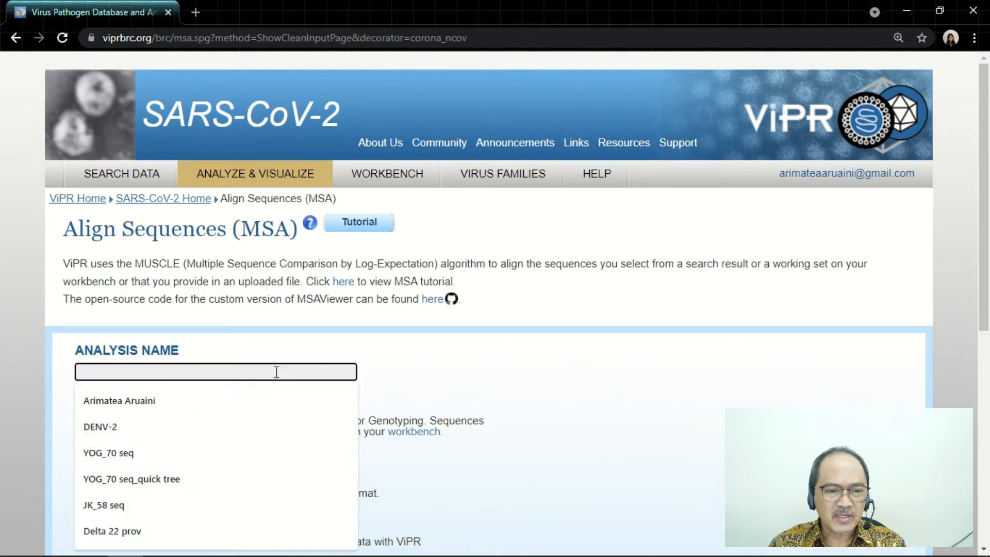
{"action": "type", "text": "Yogyaka"}
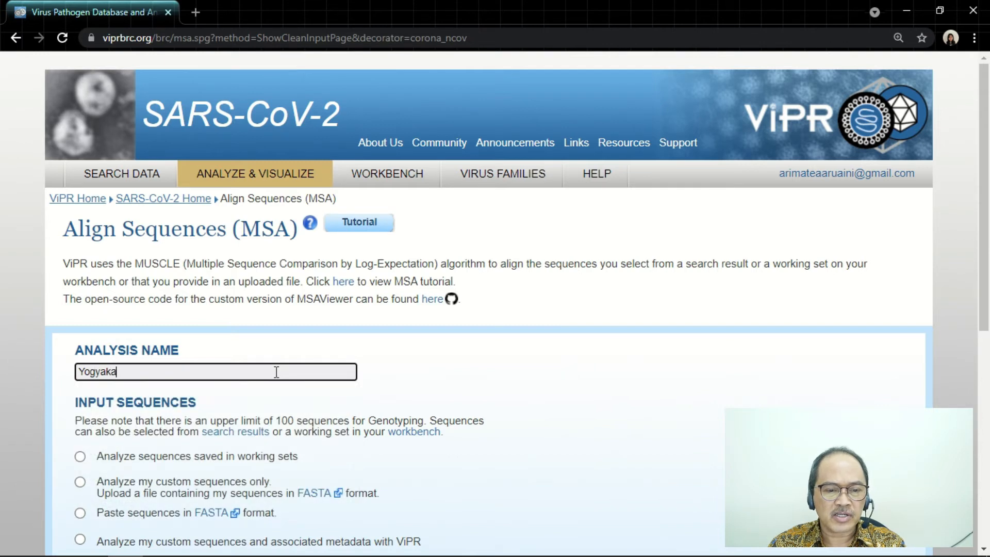
- Choose to analyze custom sequences only and upload the "Analisis SARS-CoV-2 Yogyakarta" file as the input
{"action": "scroll", "coordinate": [298, 380], "scroll_direction": "down", "scroll_amount": 3}
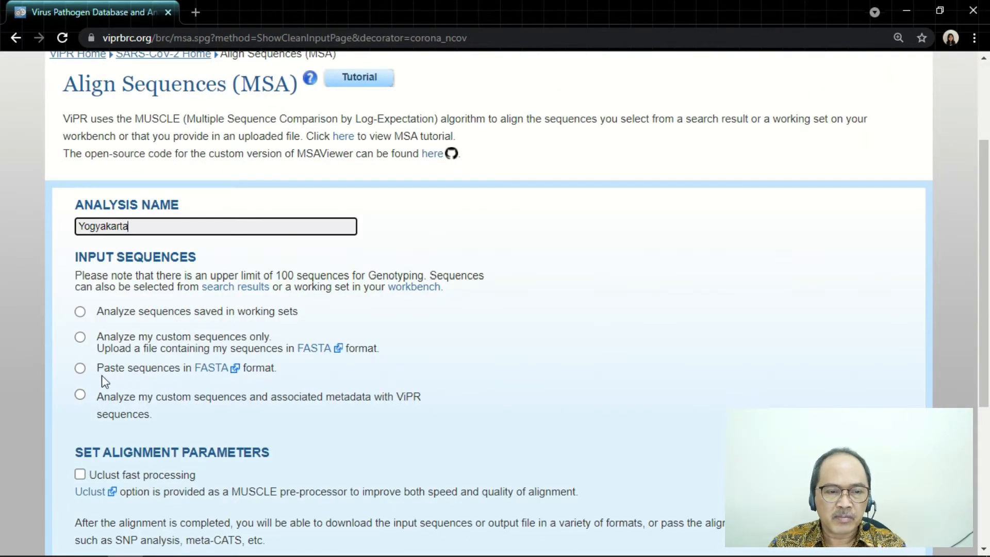
{"action": "left_click", "coordinate": [81, 339]}
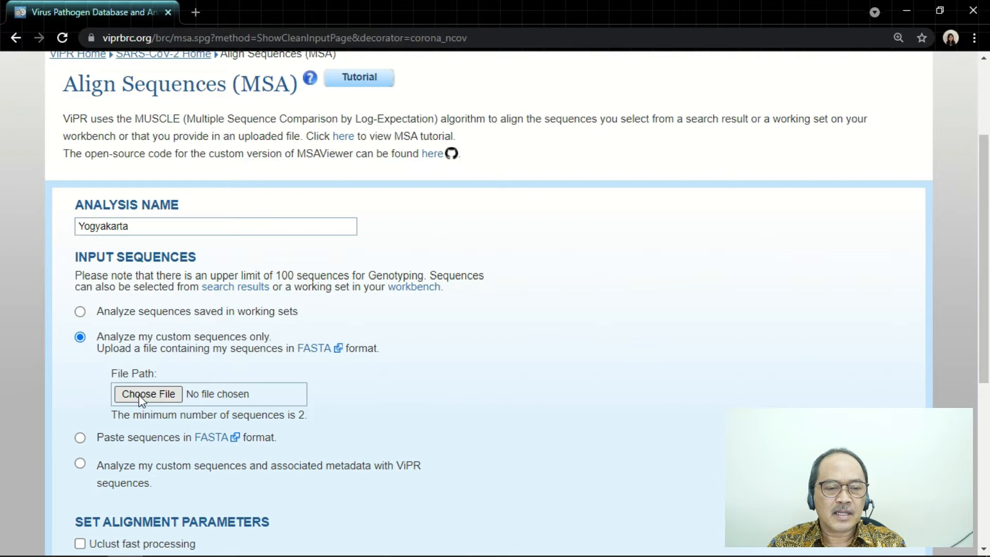
{"action": "left_click", "coordinate": [138, 395]}
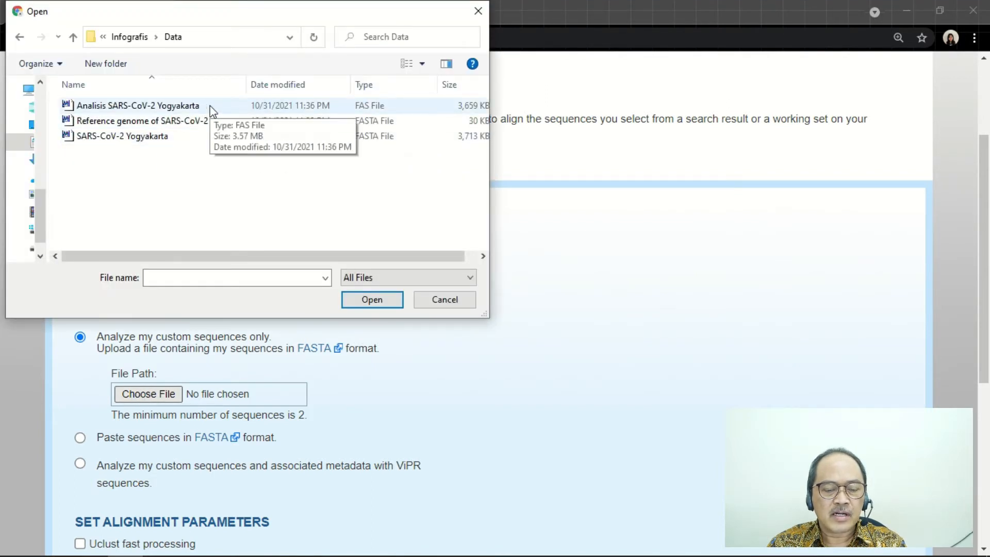
{"action": "left_click", "coordinate": [211, 110]}
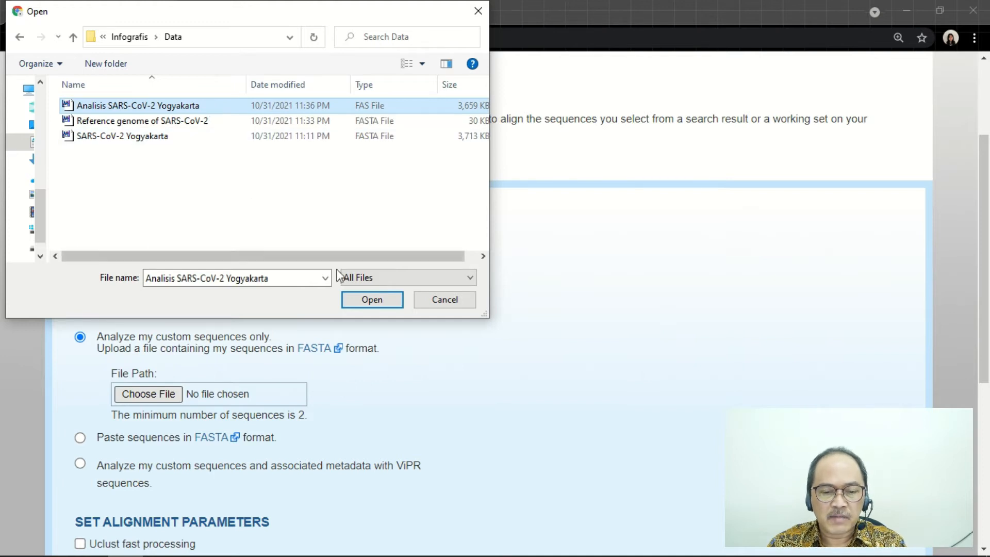
{"action": "left_click", "coordinate": [370, 301]}
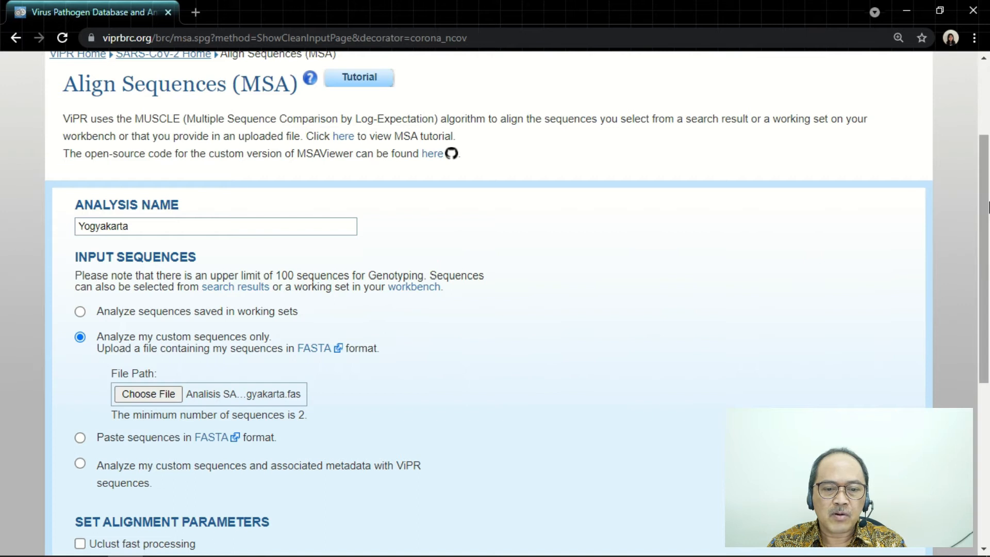
- Run the alignment with MSAViewer visualization and save the Yogyakarta analysis to the workbench
{"action": "left_click_drag", "start_coordinate": [988, 208], "coordinate": [982, 329]}
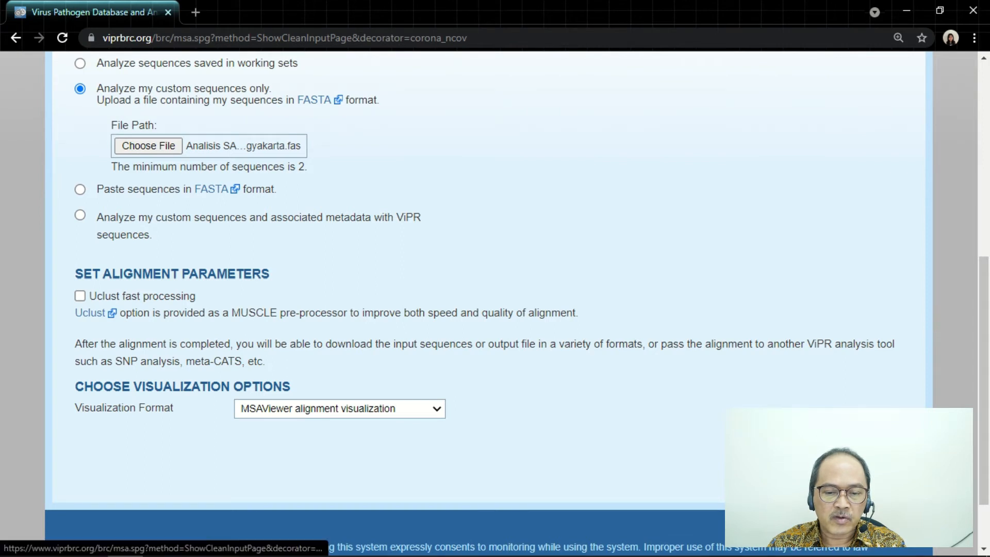
{"action": "left_click", "coordinate": [871, 463]}
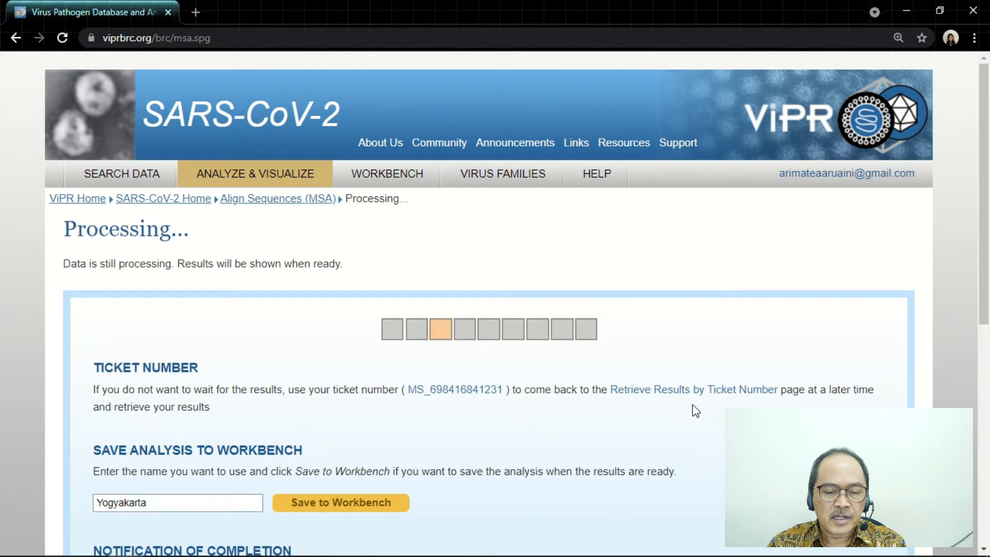
{"action": "left_click", "coordinate": [357, 506]}
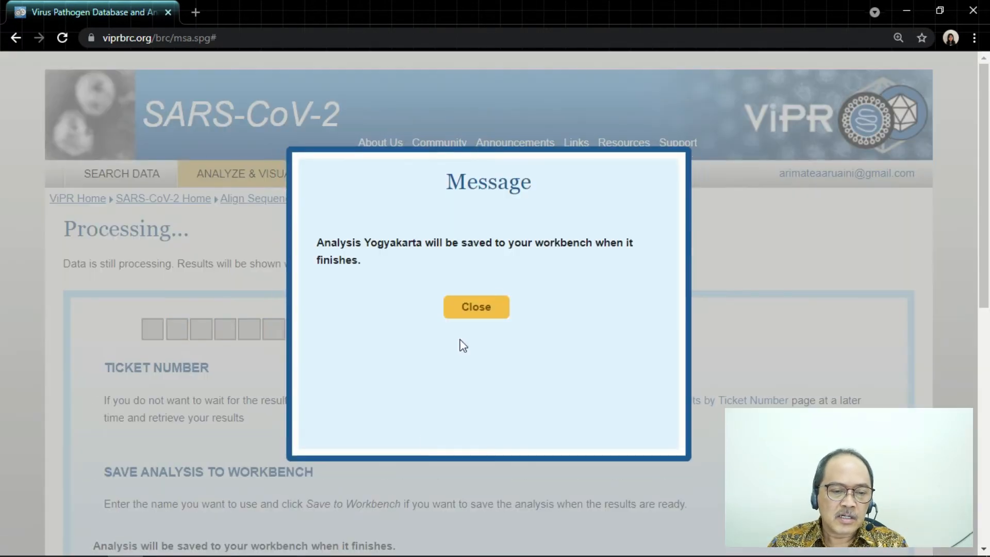
- Dismiss the workbench save message and request an e-mail notification for when the Yogyakarta alignment finishes
{"action": "left_click", "coordinate": [476, 307]}
{"action": "scroll", "coordinate": [475, 363], "scroll_direction": "down", "scroll_amount": 1}
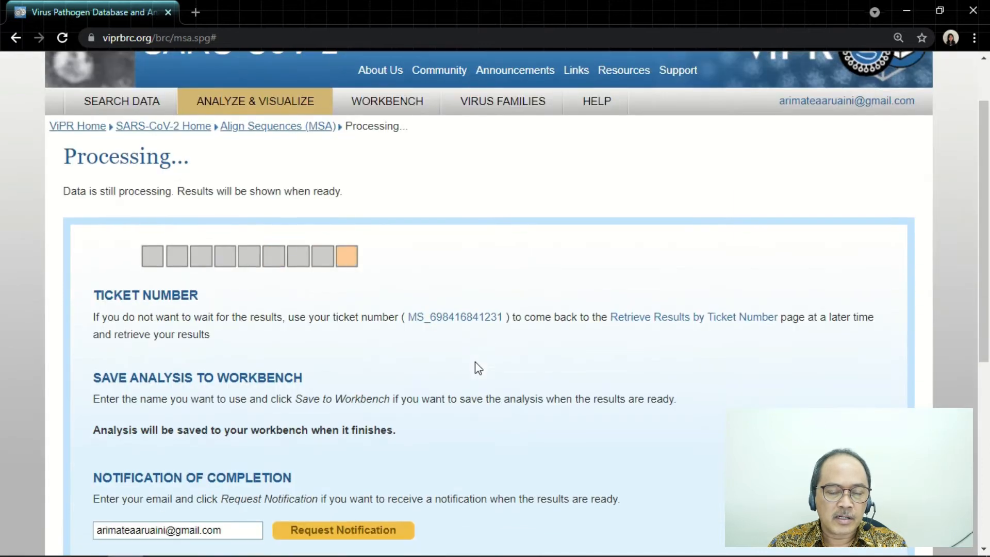
{"action": "scroll", "coordinate": [475, 364], "scroll_direction": "down", "scroll_amount": 1}
{"action": "left_click", "coordinate": [388, 457]}
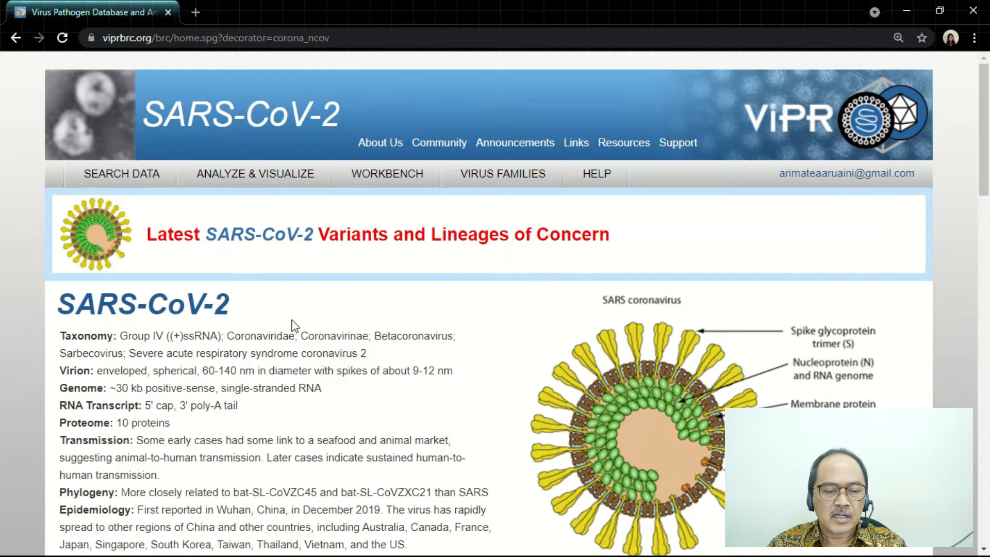
- Retrieve the submitted MSA analysis from the history by looking up the forgotten ticket, and open its alignment results
{"action": "mouse_move", "coordinate": [272, 185]}
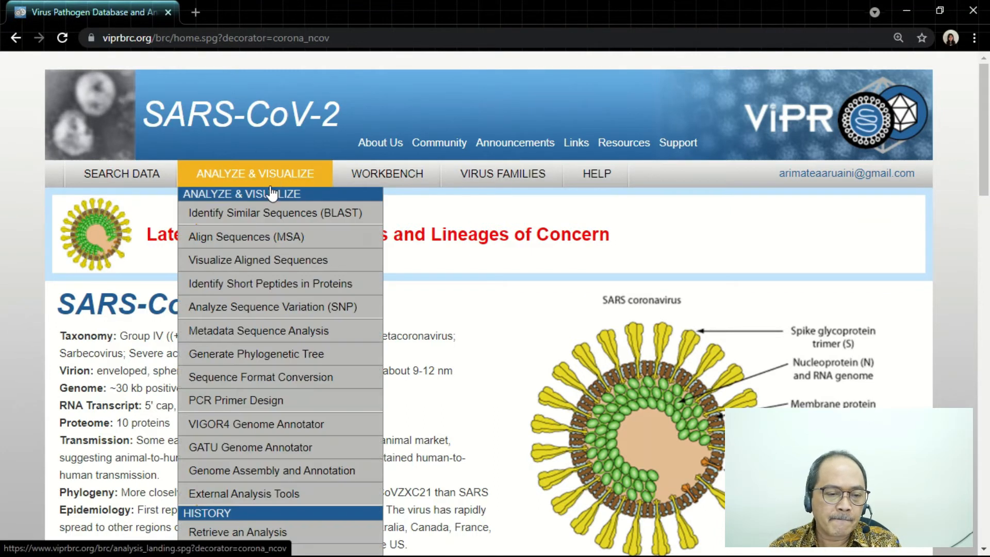
{"action": "left_click", "coordinate": [327, 534]}
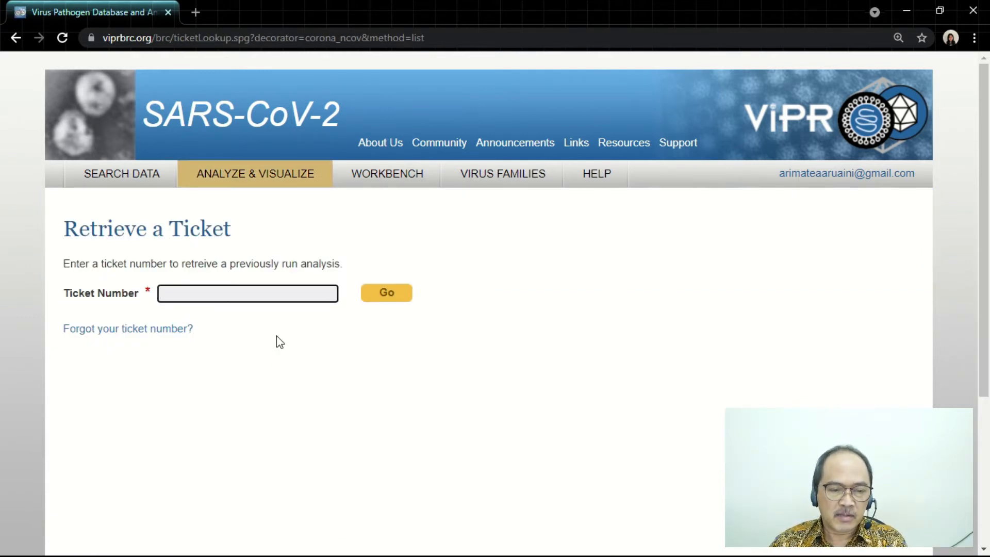
{"action": "left_click", "coordinate": [168, 340]}
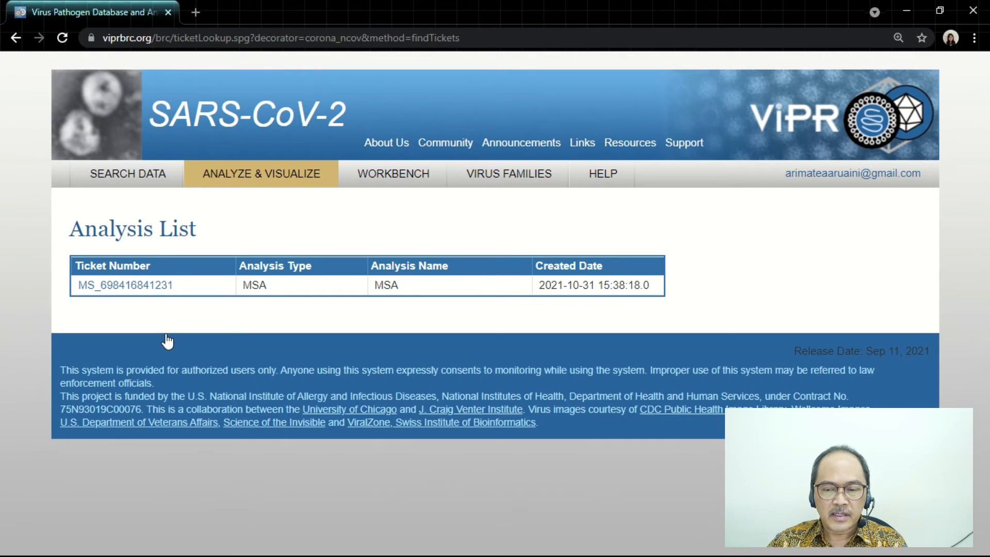
{"action": "left_click", "coordinate": [138, 292]}
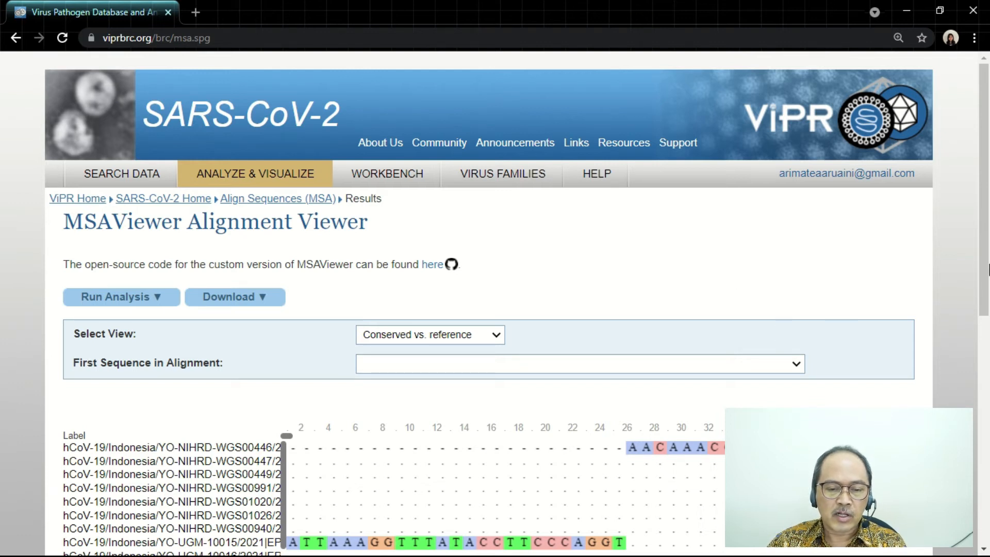
- Examine the aligned sequences in MSAViewer, from the first Yogyakarta entries down to the Wuhan WIV04 reference at the end
{"action": "scroll", "coordinate": [960, 263], "scroll_direction": "down", "scroll_amount": 9}
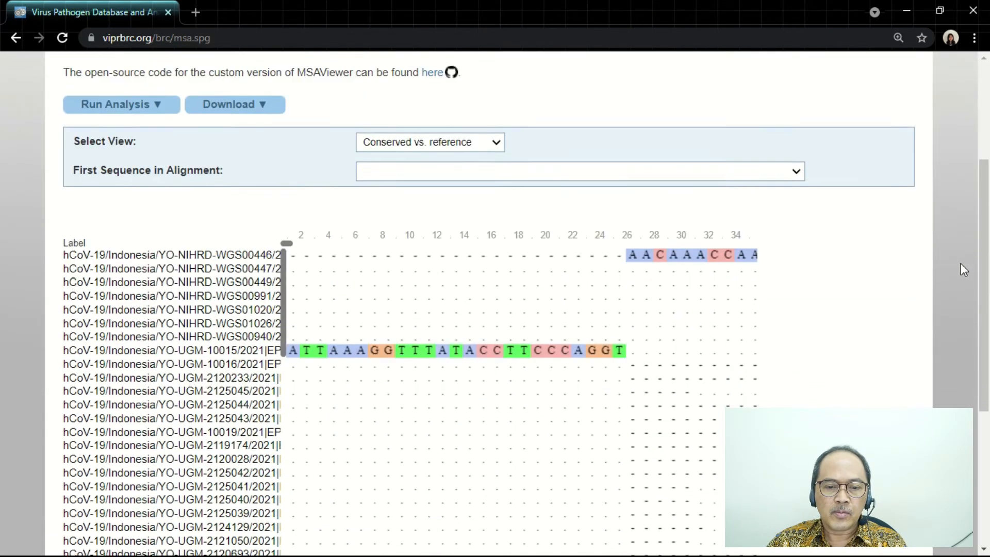
{"action": "scroll", "coordinate": [961, 267], "scroll_direction": "up", "scroll_amount": 3}
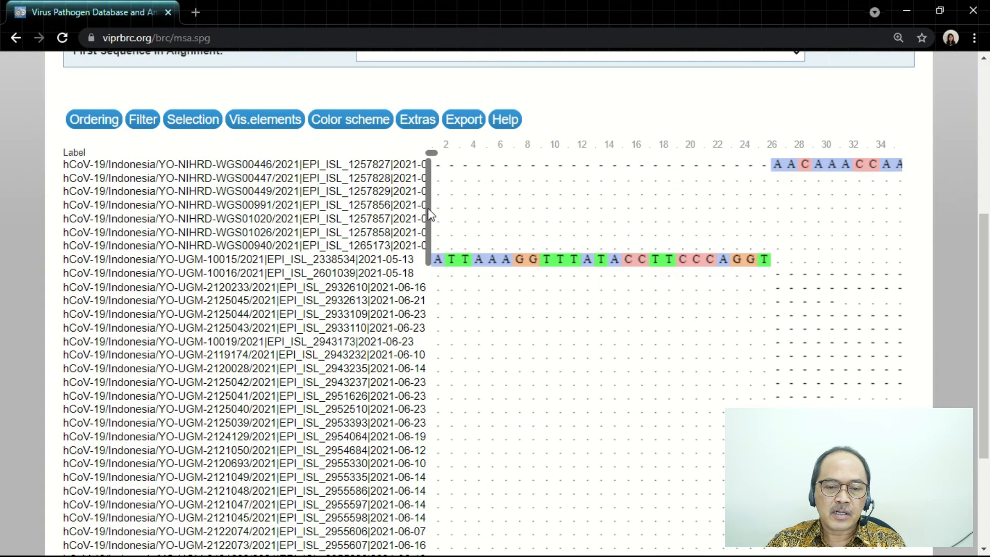
{"action": "left_click_drag", "start_coordinate": [430, 215], "coordinate": [416, 544]}
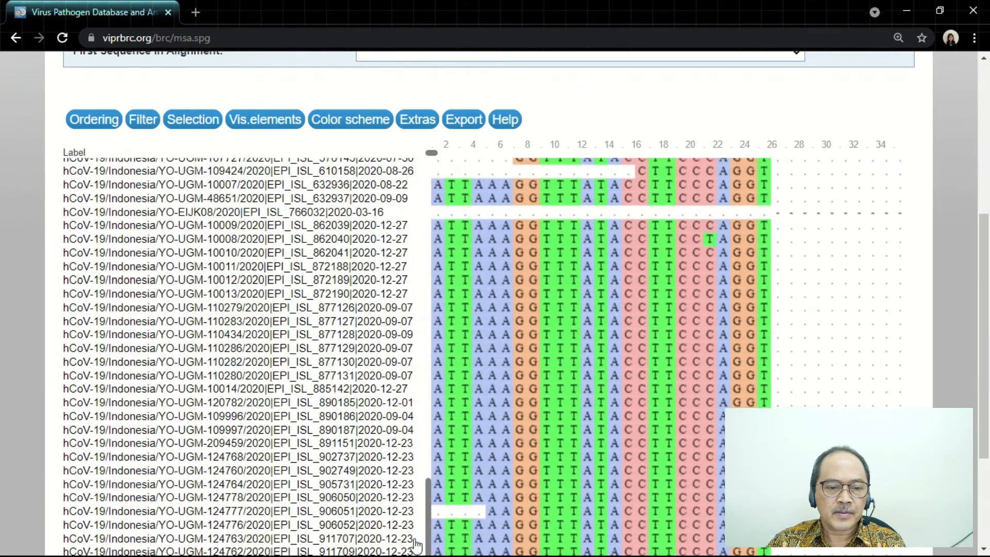
{"action": "scroll", "coordinate": [944, 390], "scroll_direction": "down", "scroll_amount": 3}
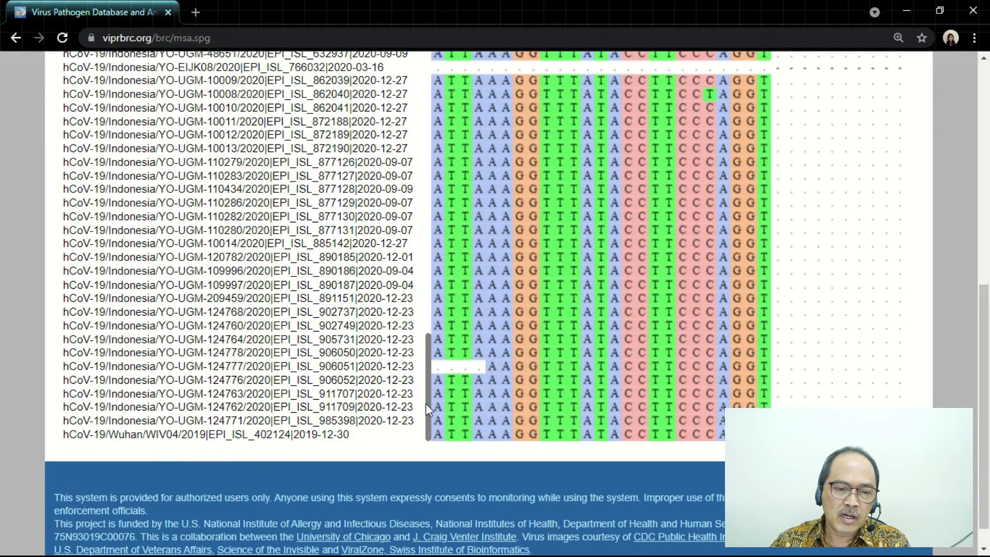
{"action": "left_click_drag", "start_coordinate": [429, 405], "coordinate": [436, 127]}
{"action": "scroll", "coordinate": [866, 177], "scroll_direction": "up", "scroll_amount": 6}
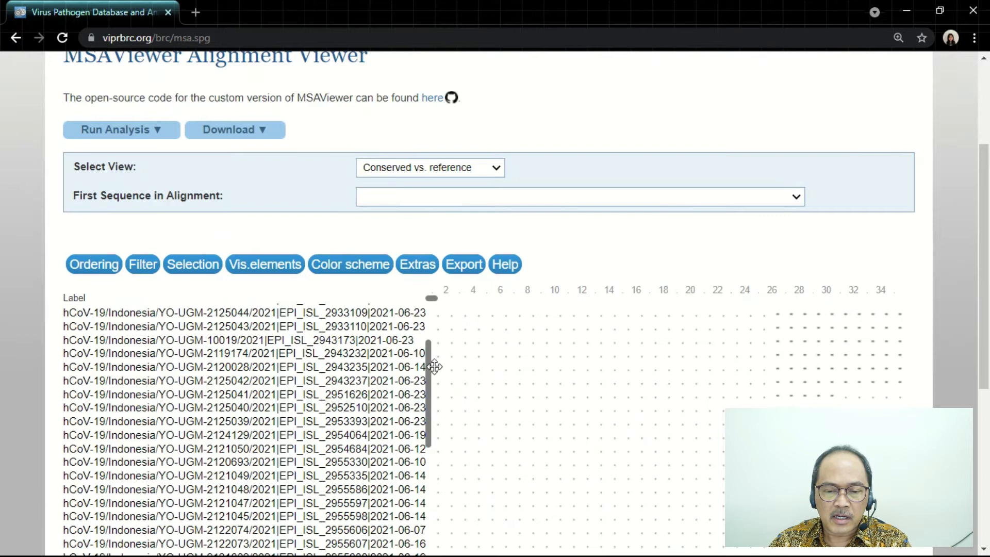
{"action": "left_click_drag", "start_coordinate": [429, 373], "coordinate": [435, 291]}
{"action": "scroll", "coordinate": [464, 239], "scroll_direction": "up", "scroll_amount": 3}
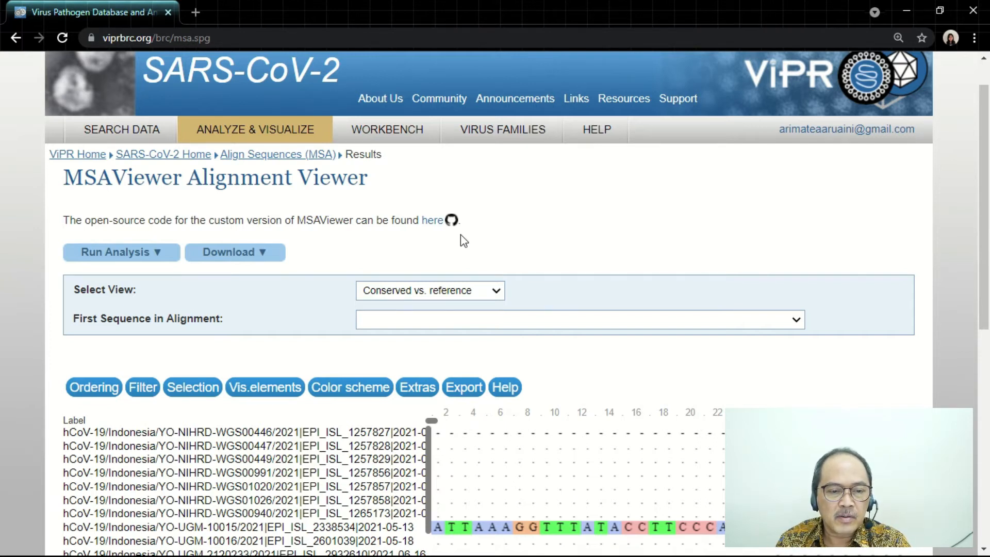
{"action": "scroll", "coordinate": [463, 241], "scroll_direction": "up", "scroll_amount": 1}
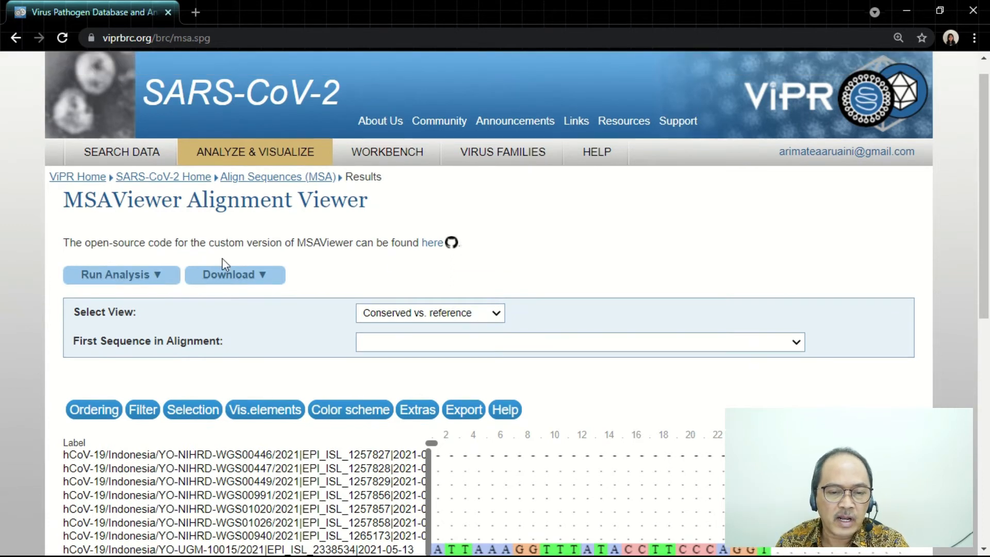
- Start generating a phylogenetic tree from the alignment results
{"action": "left_click", "coordinate": [141, 281]}
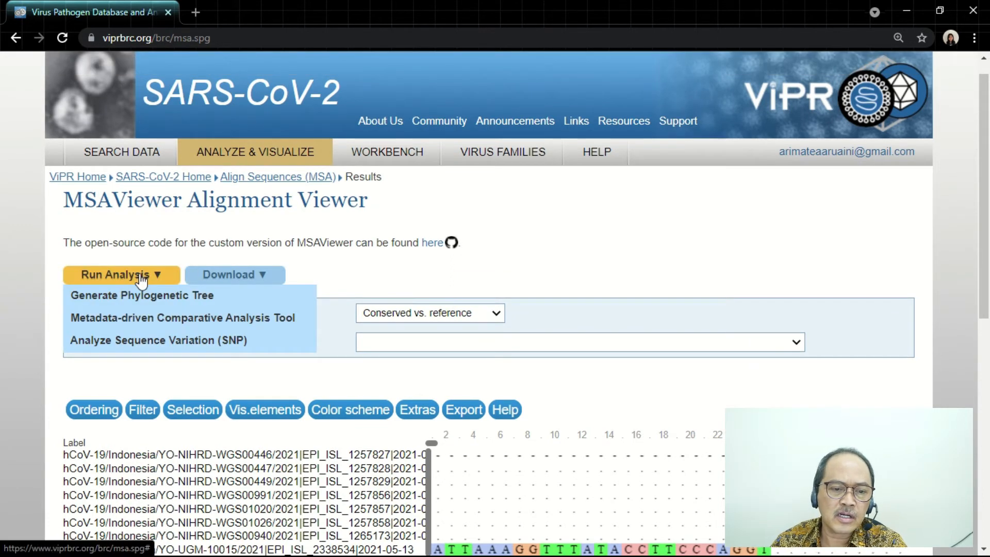
{"action": "left_click", "coordinate": [269, 299]}
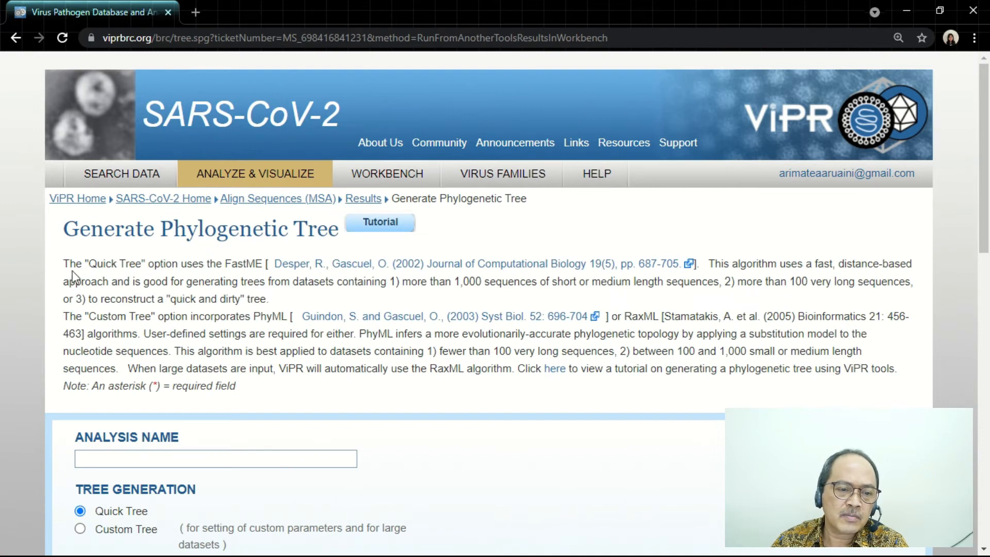
- Read the descriptions of the Quick Tree and Custom Tree options, including their algorithms and suitable dataset sizes
{"action": "left_click_drag", "start_coordinate": [88, 267], "coordinate": [142, 265]}
{"action": "left_click", "coordinate": [168, 279]}
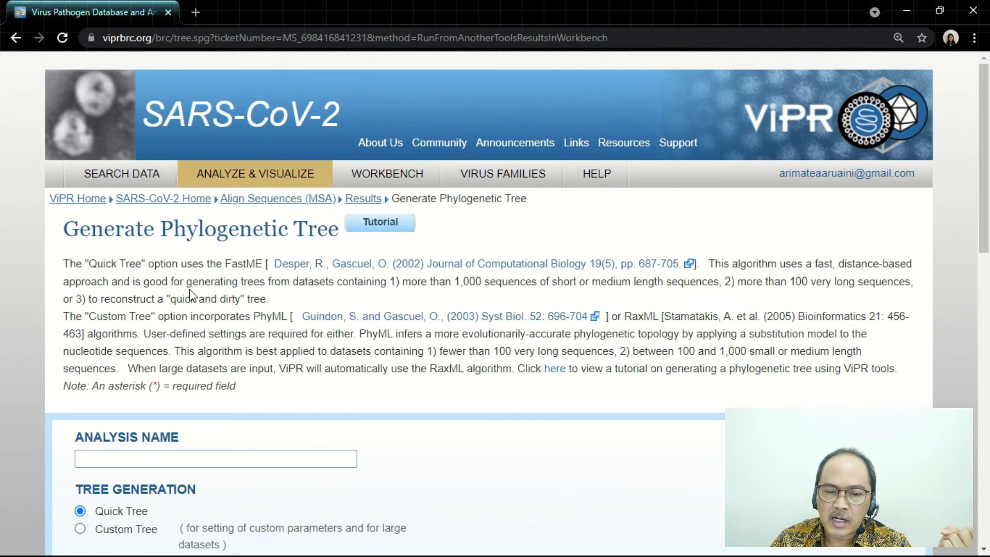
{"action": "left_click_drag", "start_coordinate": [403, 282], "coordinate": [914, 280]}
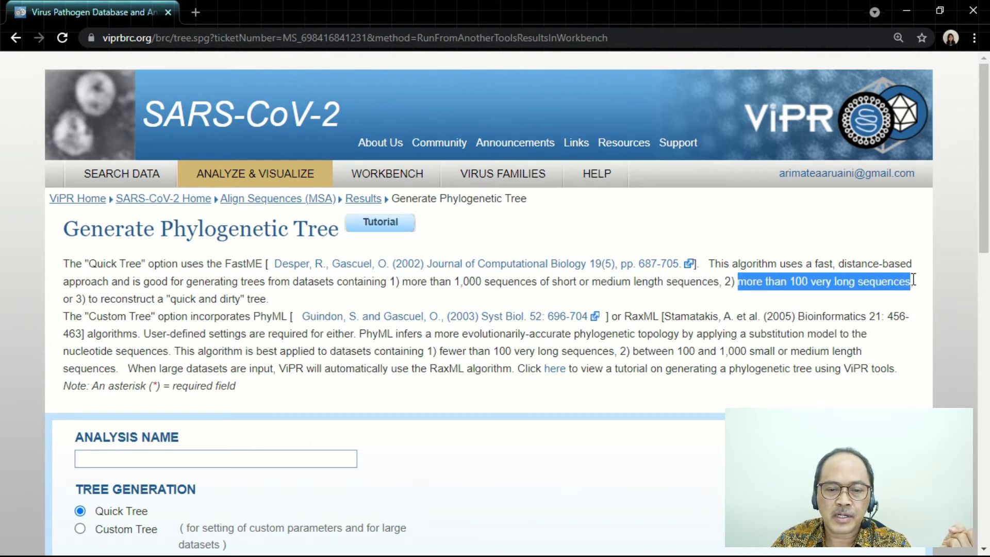
{"action": "left_click_drag", "start_coordinate": [88, 299], "coordinate": [289, 316]}
{"action": "left_click", "coordinate": [100, 326]}
{"action": "left_click_drag", "start_coordinate": [624, 316], "coordinate": [658, 319]}
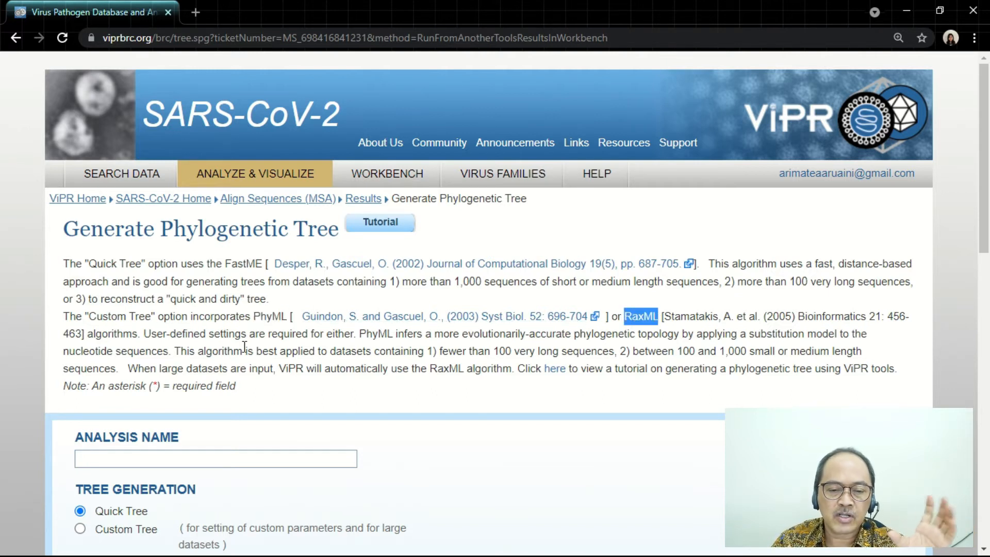
{"action": "left_click", "coordinate": [377, 345]}
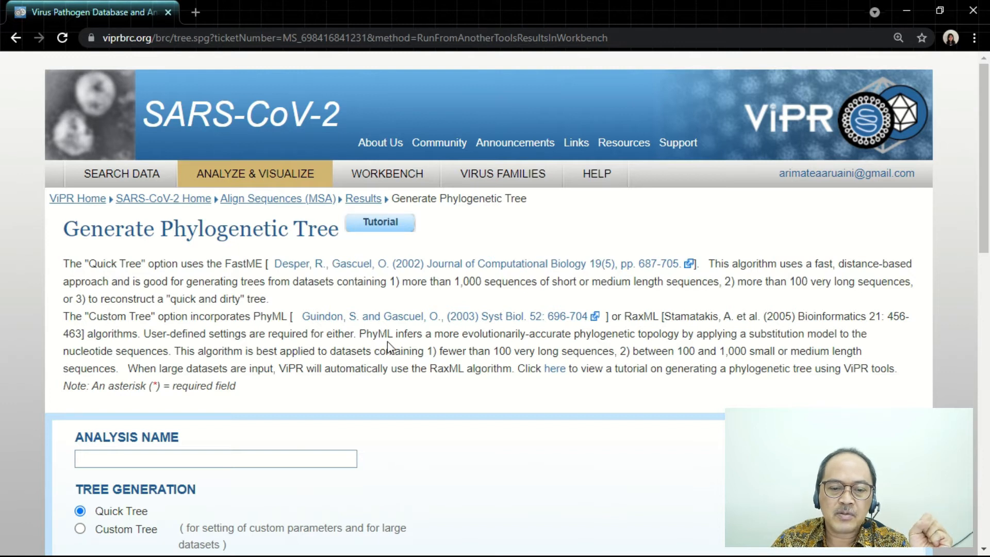
{"action": "left_click_drag", "start_coordinate": [363, 334], "coordinate": [861, 351]}
{"action": "left_click", "coordinate": [393, 349]}
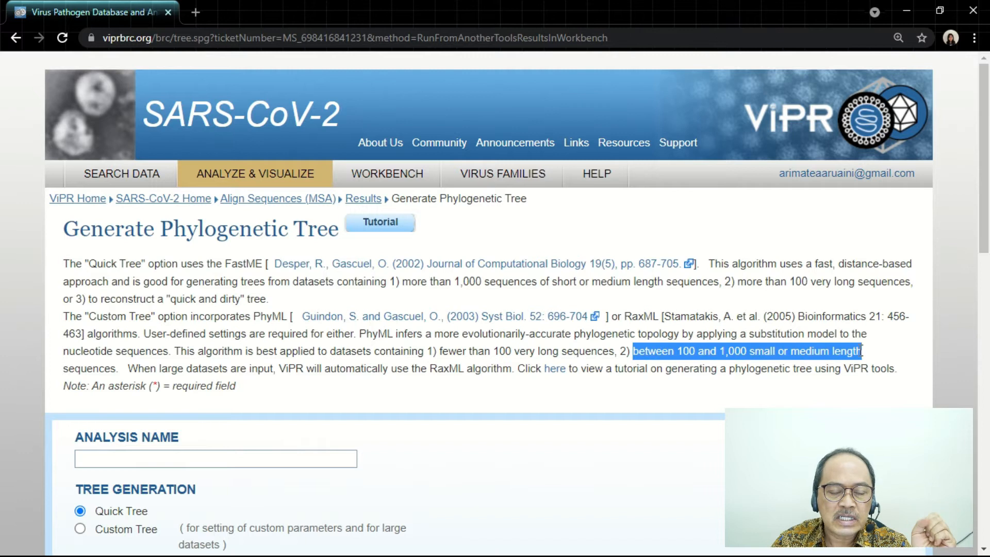
{"action": "left_click_drag", "start_coordinate": [64, 365], "coordinate": [110, 368]}
{"action": "left_click", "coordinate": [238, 369]}
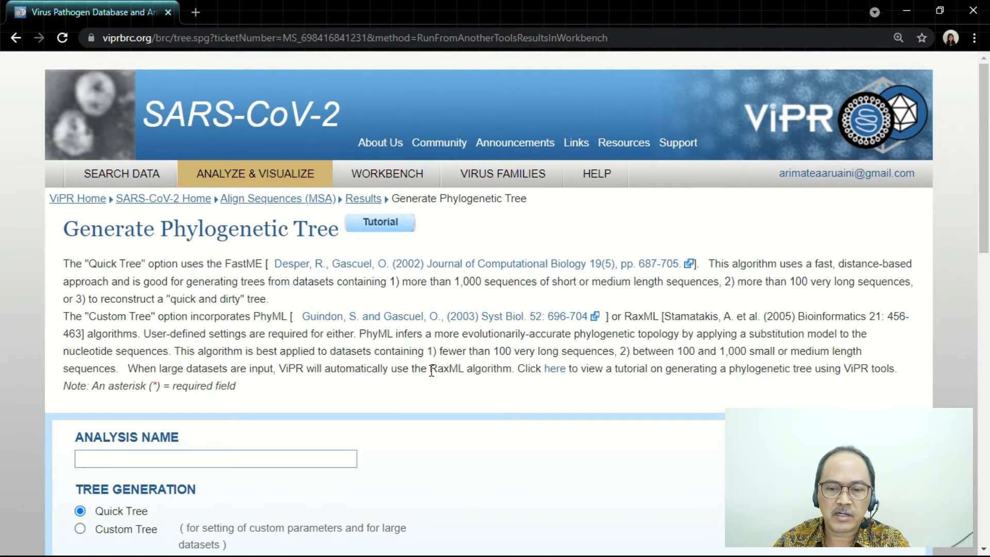
{"action": "left_click_drag", "start_coordinate": [432, 370], "coordinate": [482, 372]}
{"action": "left_click", "coordinate": [606, 393]}
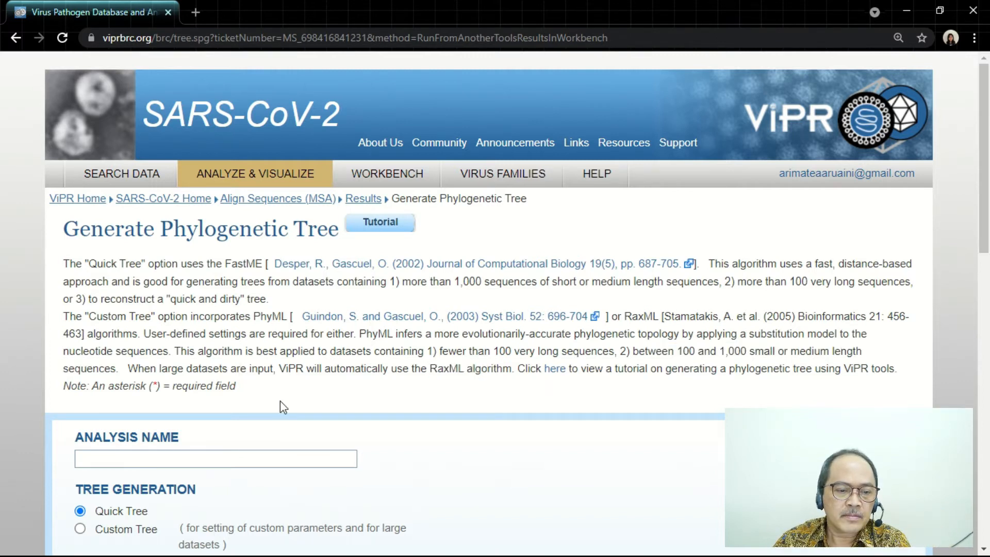
- Name the tree analysis "Yogyakarta" and choose the Custom Tree generation option
{"action": "scroll", "coordinate": [280, 401], "scroll_direction": "down", "scroll_amount": 1}
{"action": "left_click", "coordinate": [262, 385]}
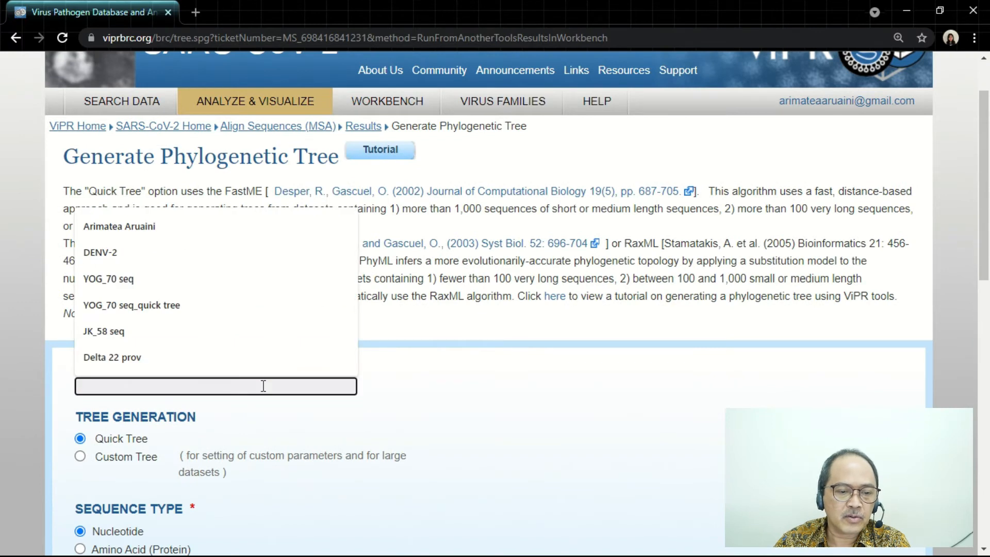
{"action": "type", "text": "Yogyakarta"}
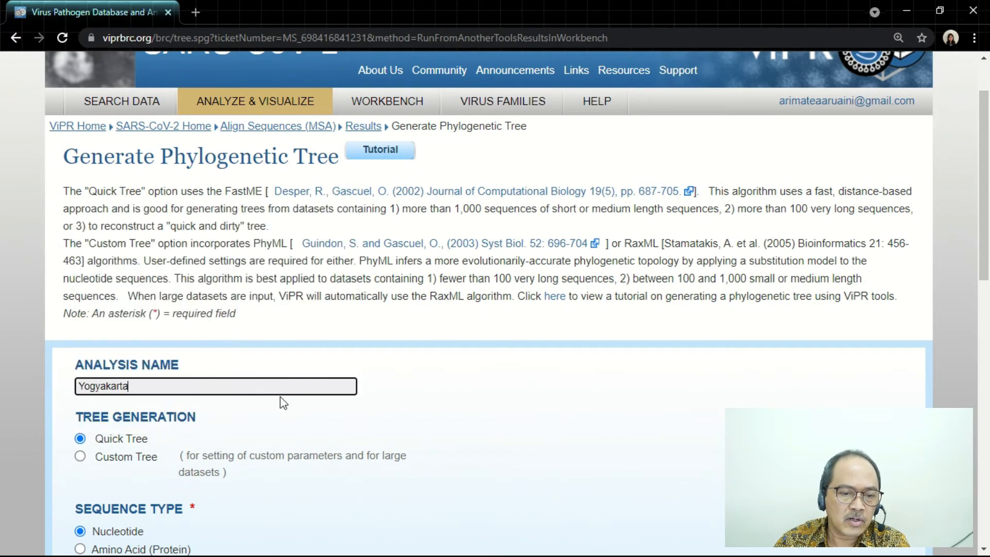
{"action": "scroll", "coordinate": [280, 397], "scroll_direction": "down", "scroll_amount": 2}
{"action": "left_click", "coordinate": [144, 314]}
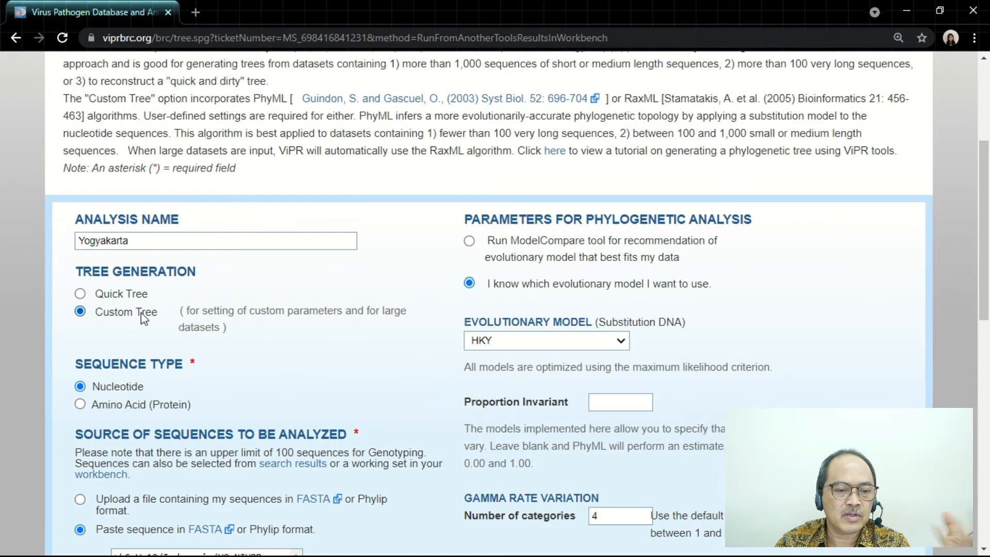
- Set the tree algorithm to RAXML and enable bootstrap analysis with 1000 replicates
{"action": "scroll", "coordinate": [235, 339], "scroll_direction": "down", "scroll_amount": 2}
{"action": "scroll", "coordinate": [245, 339], "scroll_direction": "down", "scroll_amount": 5}
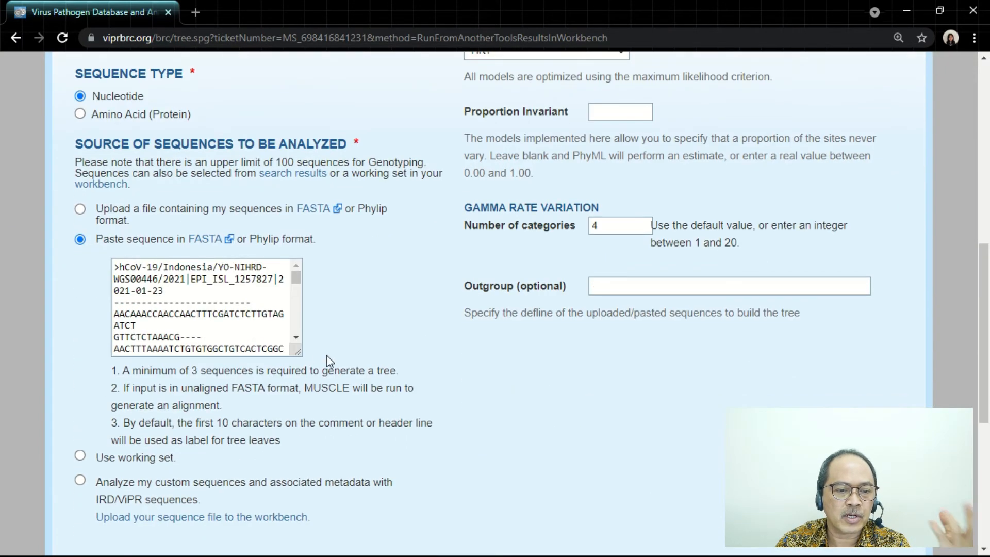
{"action": "scroll", "coordinate": [329, 355], "scroll_direction": "down", "scroll_amount": 1}
{"action": "left_click", "coordinate": [114, 467]}
{"action": "scroll", "coordinate": [139, 460], "scroll_direction": "down", "scroll_amount": 3}
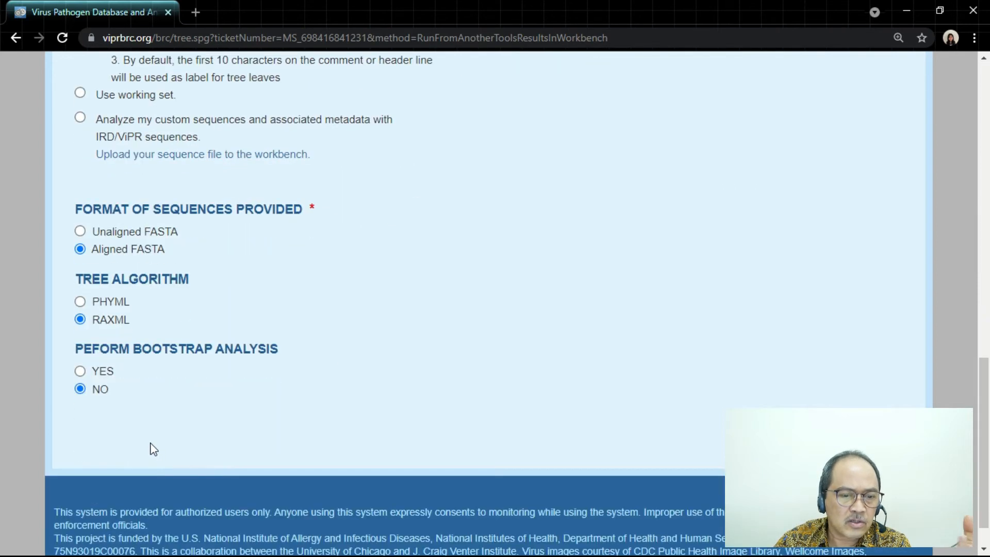
{"action": "left_click", "coordinate": [101, 372]}
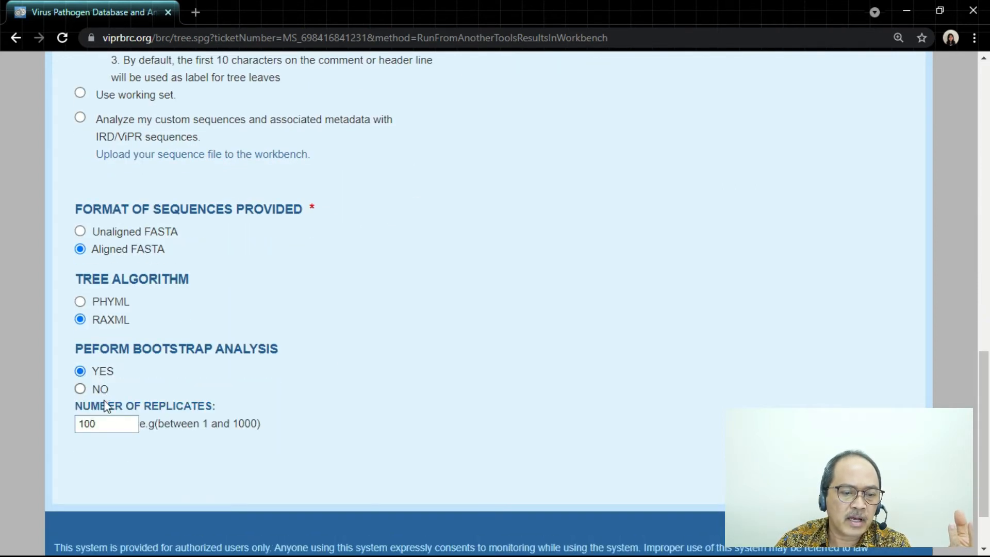
{"action": "left_click", "coordinate": [110, 423]}
{"action": "left_click", "coordinate": [106, 460]}
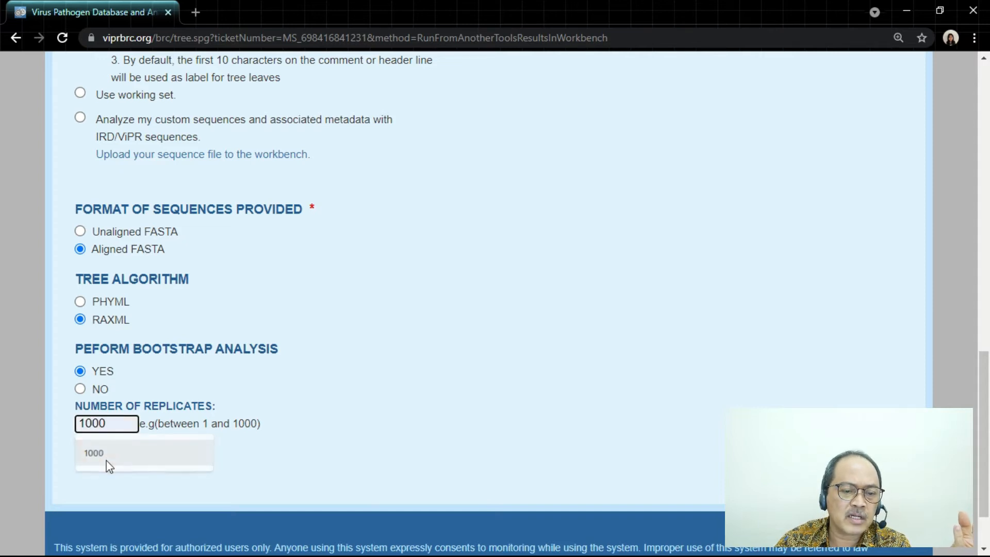
- Review the evolutionary model and remaining tree parameters, and build the Yogyakarta phylogenetic tree
{"action": "scroll", "coordinate": [459, 367], "scroll_direction": "up", "scroll_amount": 10}
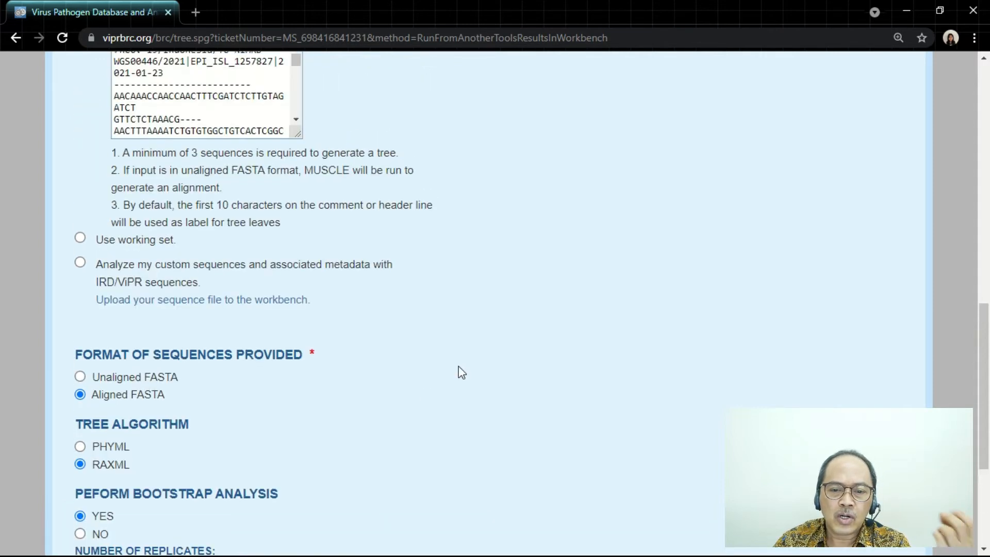
{"action": "scroll", "coordinate": [459, 367], "scroll_direction": "up", "scroll_amount": 1}
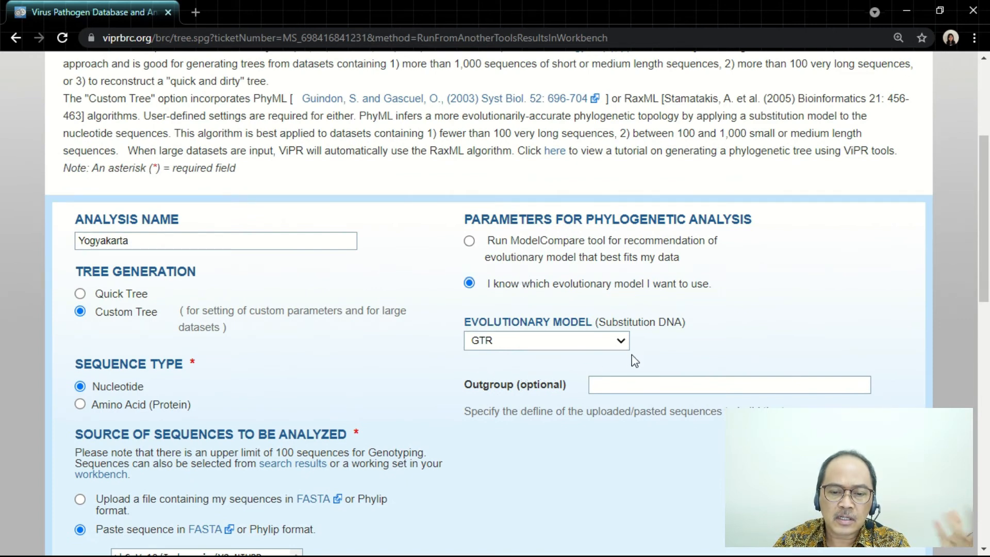
{"action": "scroll", "coordinate": [631, 400], "scroll_direction": "down", "scroll_amount": 7}
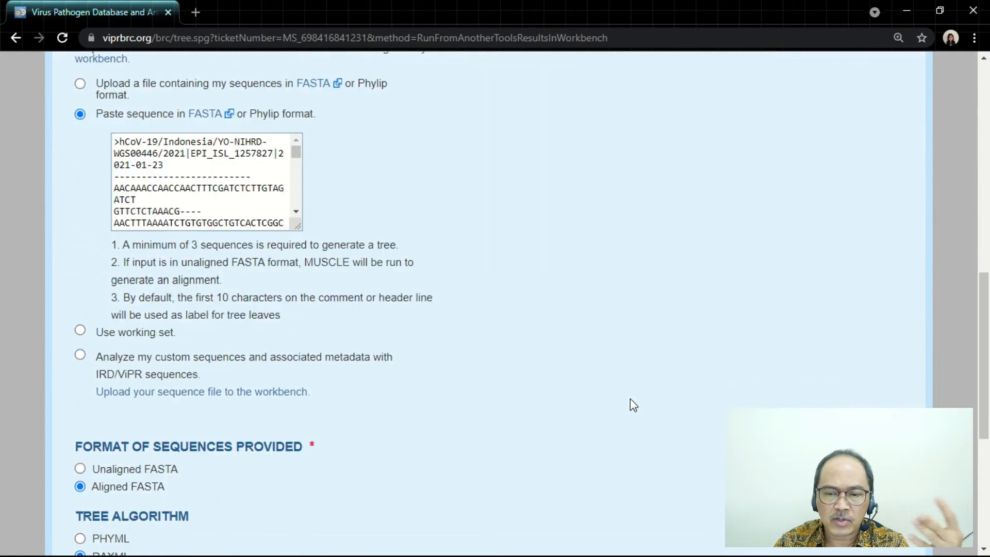
{"action": "scroll", "coordinate": [632, 405], "scroll_direction": "down", "scroll_amount": 5}
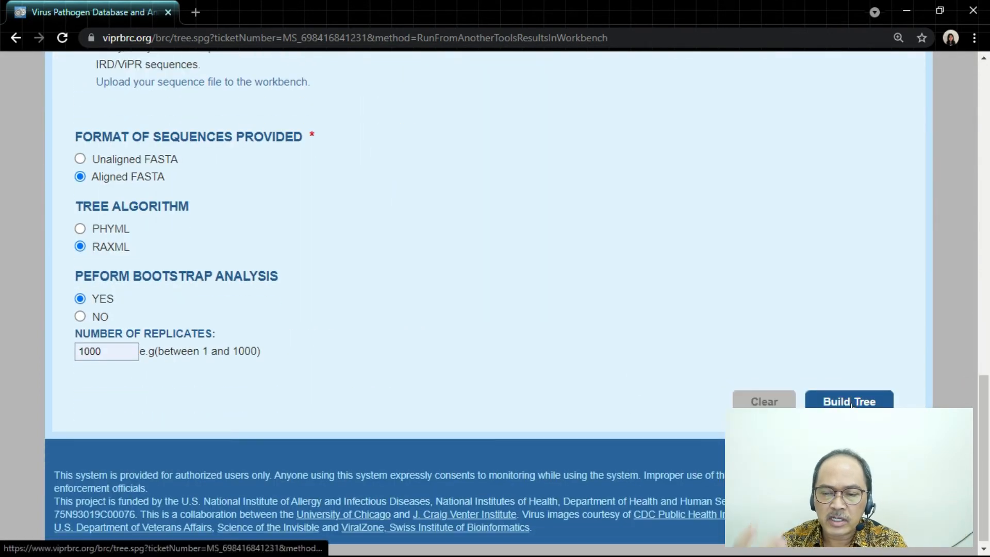
{"action": "left_click", "coordinate": [849, 401]}
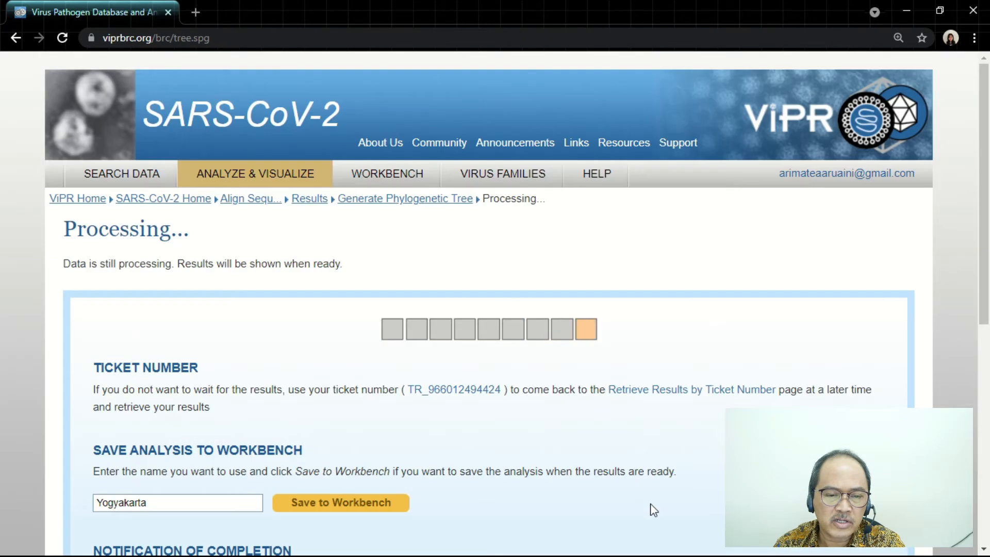
{"action": "scroll", "coordinate": [442, 440], "scroll_direction": "down", "scroll_amount": 3}
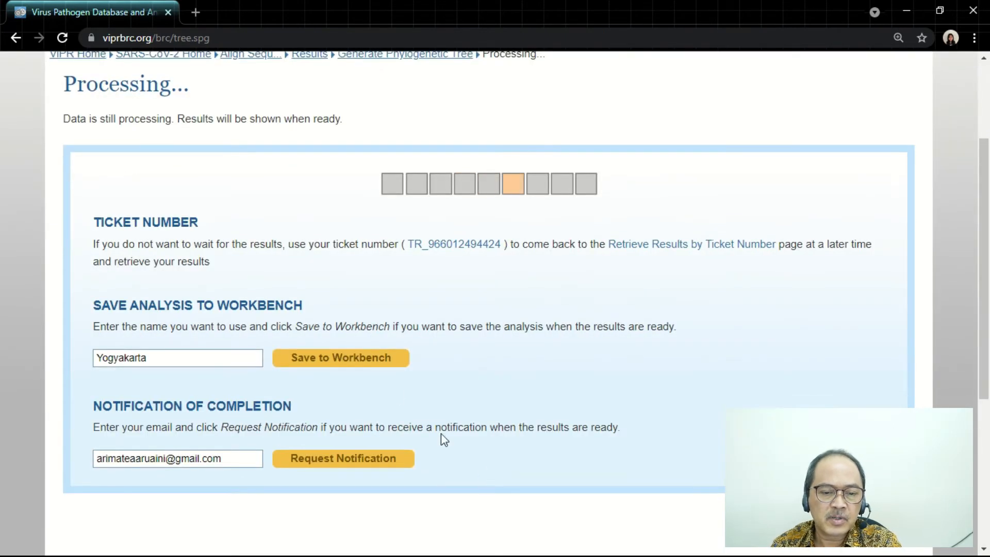
- Save the Yogyakarta tree analysis to the workbench and request an e-mail notification of its completion
{"action": "left_click", "coordinate": [382, 369]}
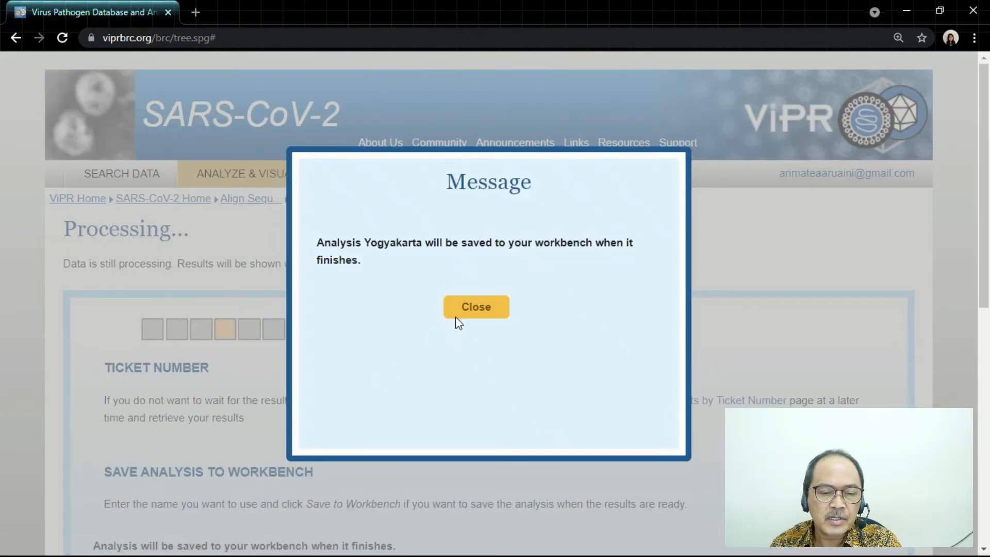
{"action": "left_click", "coordinate": [471, 308]}
{"action": "scroll", "coordinate": [412, 401], "scroll_direction": "down", "scroll_amount": 3}
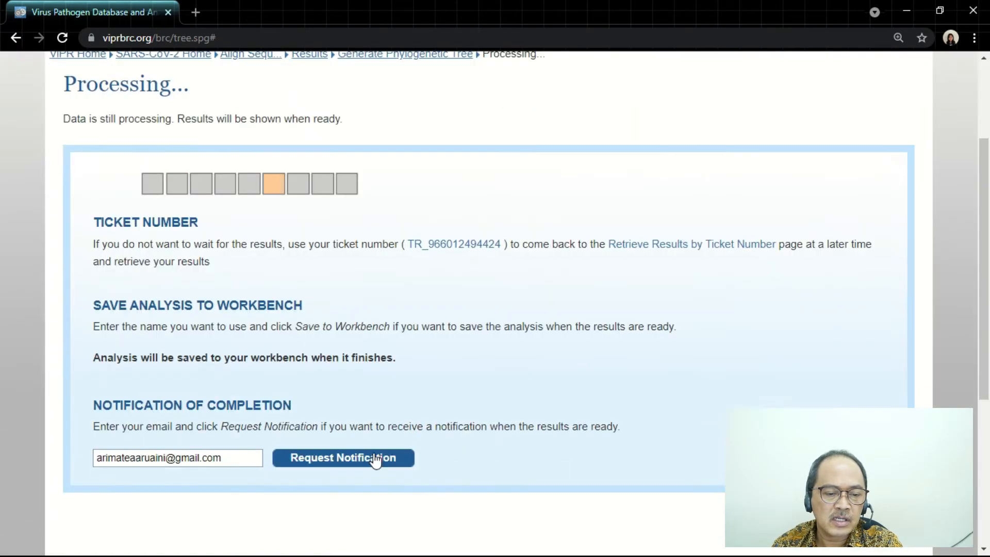
{"action": "left_click", "coordinate": [375, 460]}
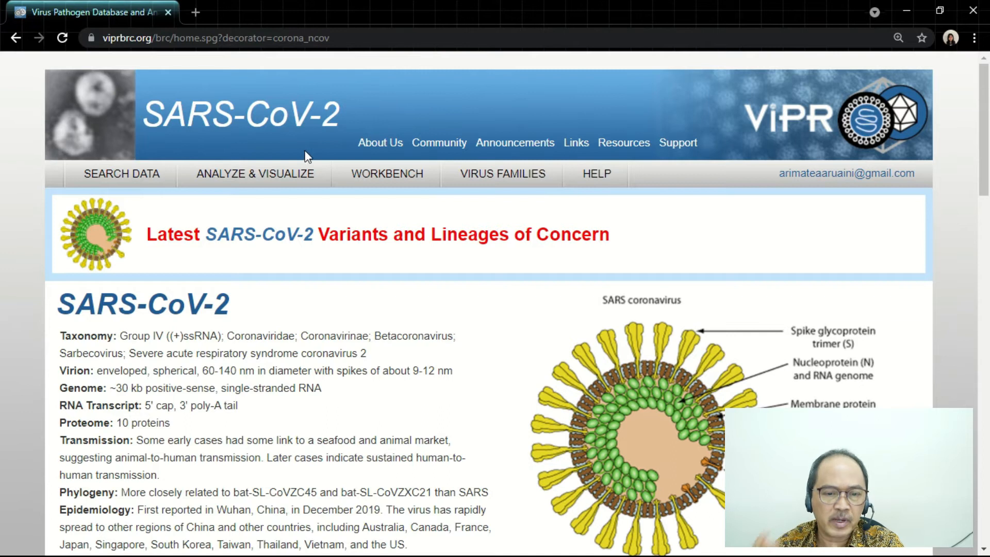
- Retrieve the finished TREE analysis from the list of previously run analyses
{"action": "mouse_move", "coordinate": [282, 174]}
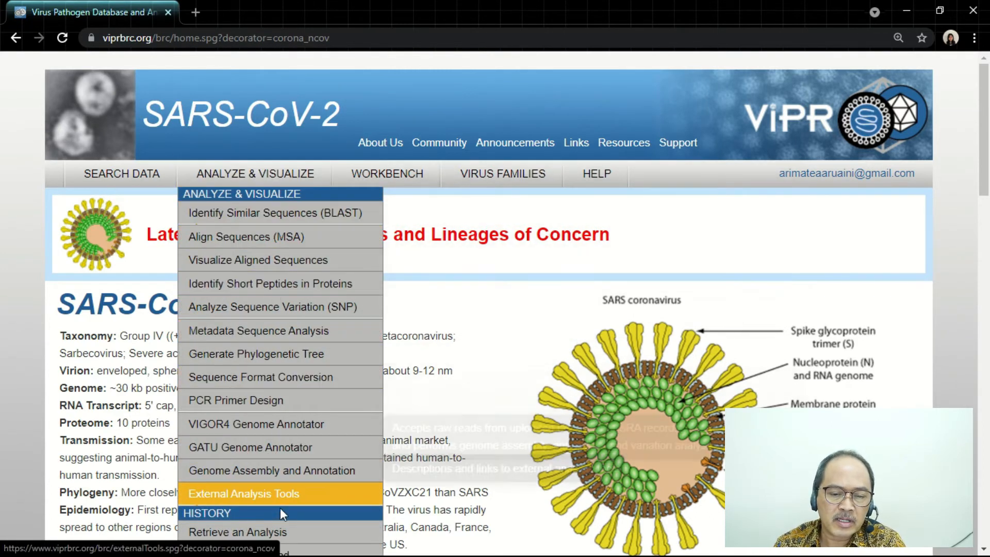
{"action": "left_click", "coordinate": [319, 540]}
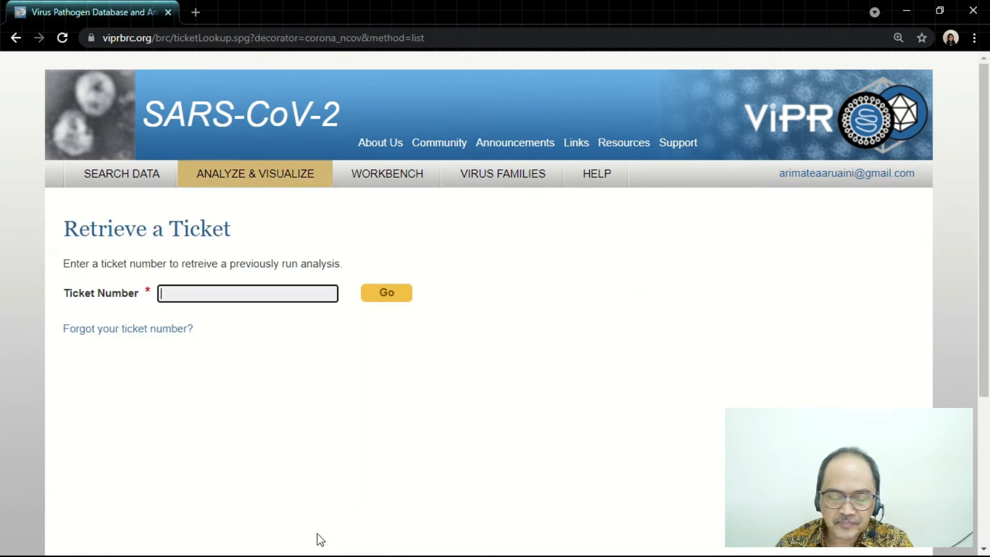
{"action": "left_click", "coordinate": [163, 338]}
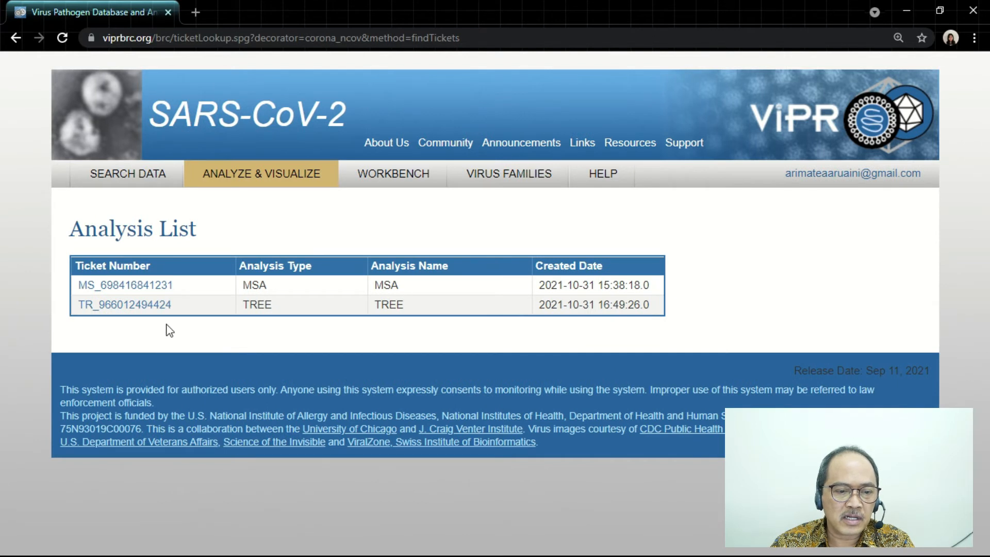
{"action": "left_click", "coordinate": [154, 309]}
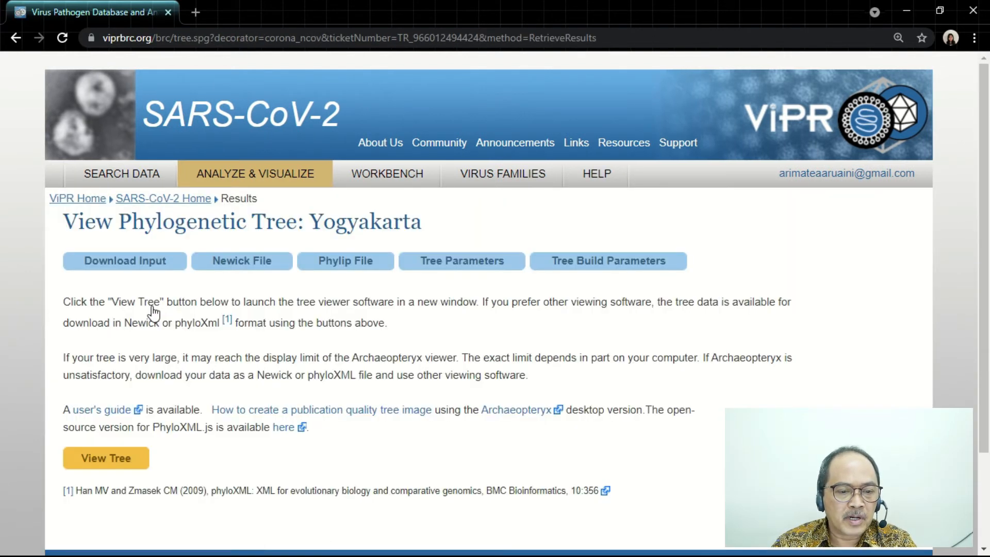
- View the Yogyakarta tree in a maximized Archaeopteryx viewer and download it in phyloXML format
{"action": "left_click", "coordinate": [137, 470]}
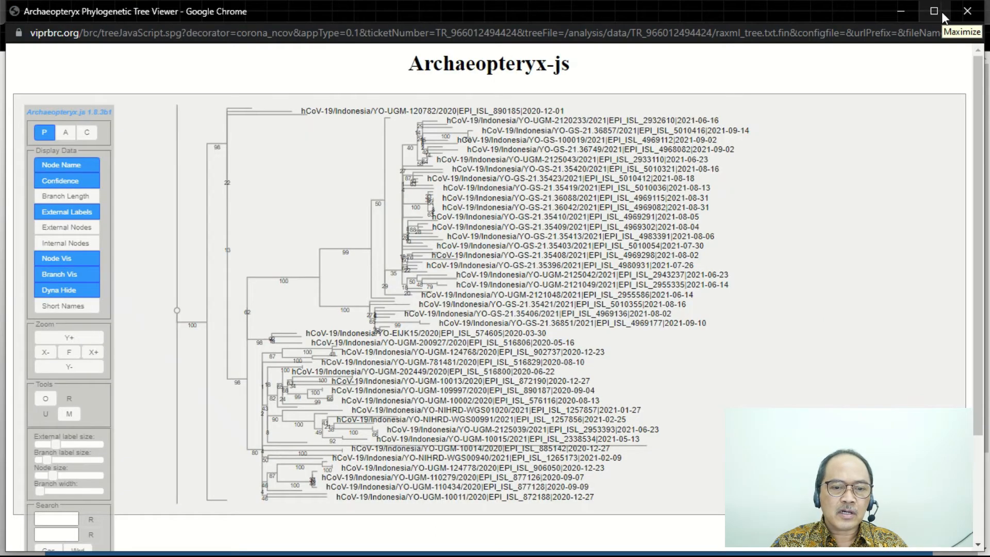
{"action": "left_click", "coordinate": [940, 11]}
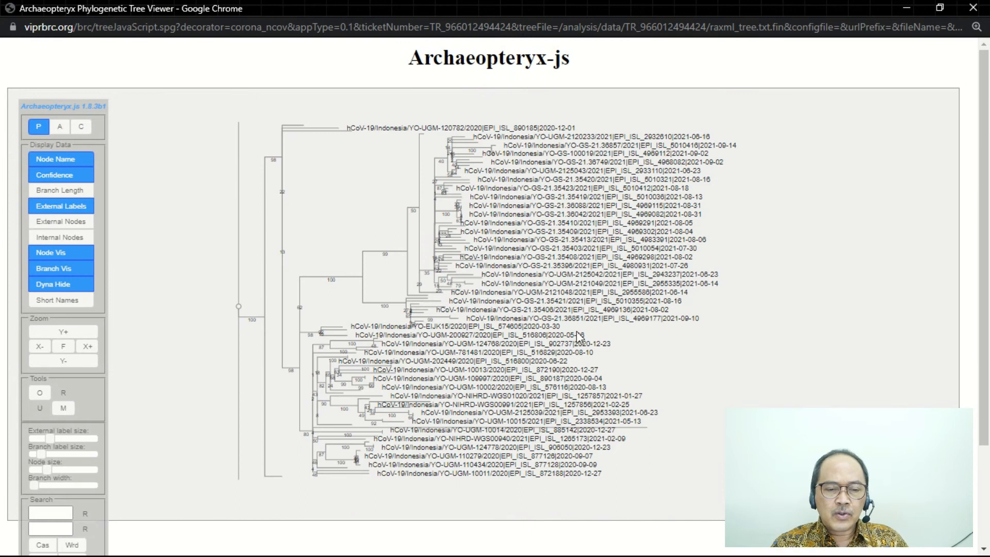
{"action": "scroll", "coordinate": [45, 369], "scroll_direction": "down", "scroll_amount": 1}
{"action": "scroll", "coordinate": [45, 369], "scroll_direction": "down", "scroll_amount": 2}
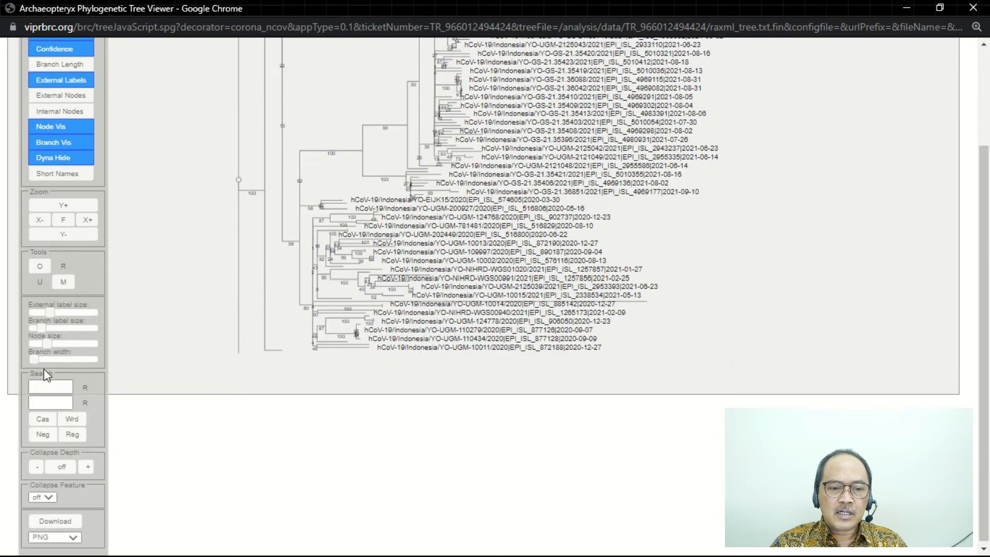
{"action": "left_click", "coordinate": [76, 537]}
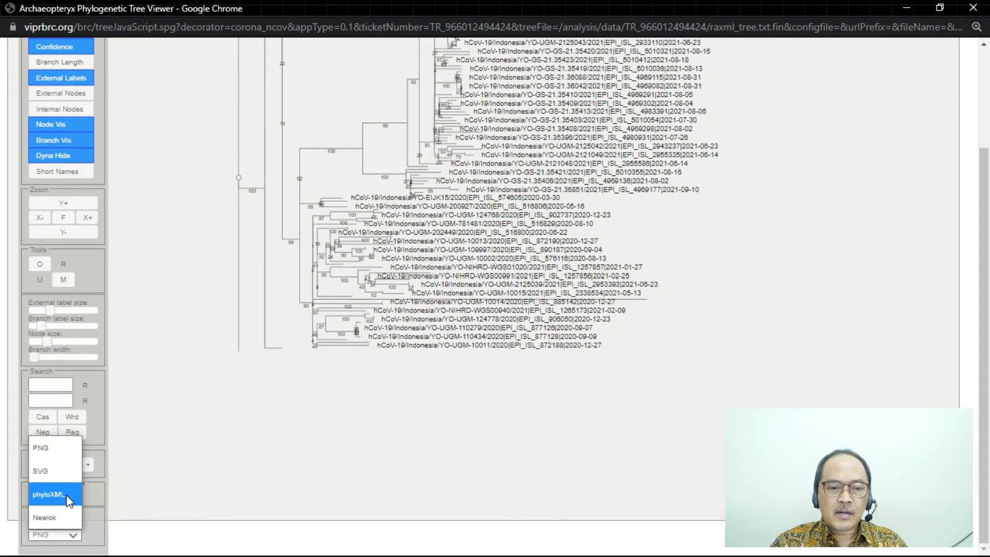
{"action": "left_click", "coordinate": [66, 493]}
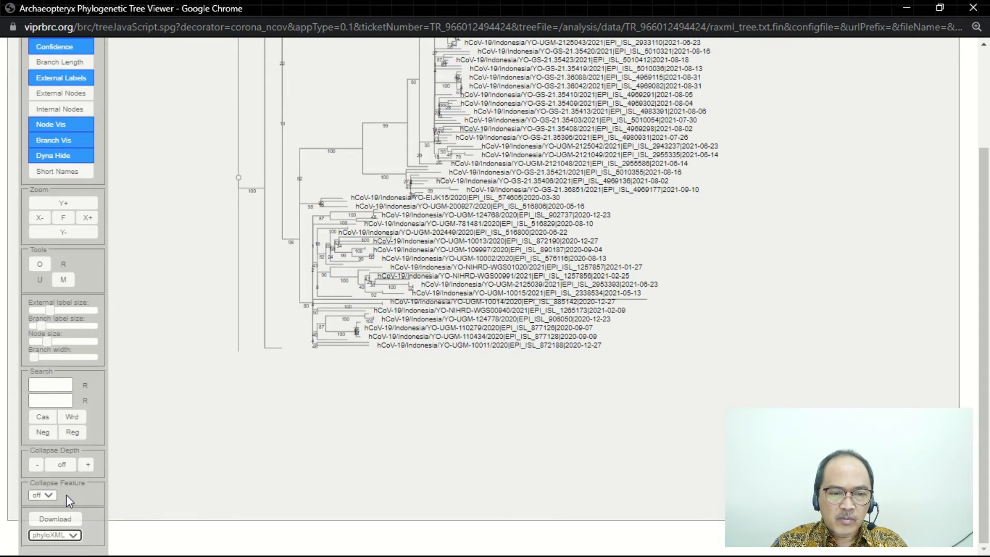
{"action": "left_click", "coordinate": [73, 521]}
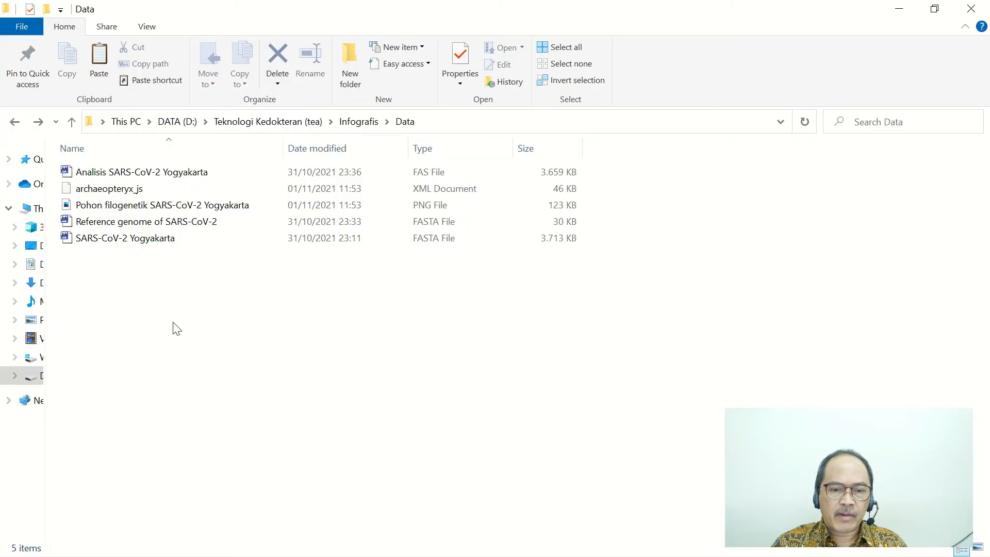
- In the Data folder, rename the file archaeopteryx_js as "Pohon filogenetik SARS-CoV-2 Yogyakarta (XML)"
{"action": "left_click", "coordinate": [137, 189]}
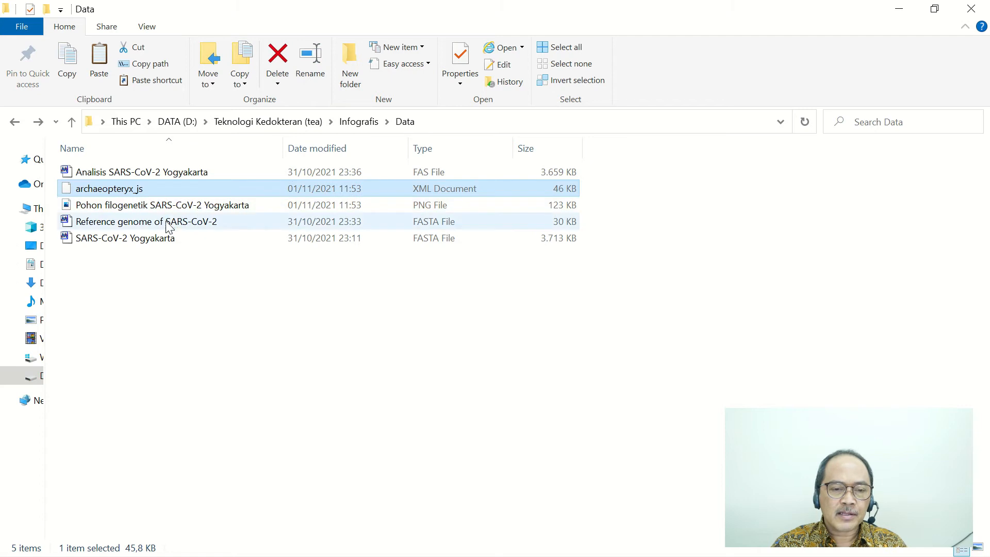
{"action": "right_click", "coordinate": [137, 190]}
{"action": "left_click", "coordinate": [211, 454]}
{"action": "type", "text": "Pohon filogenetik "}
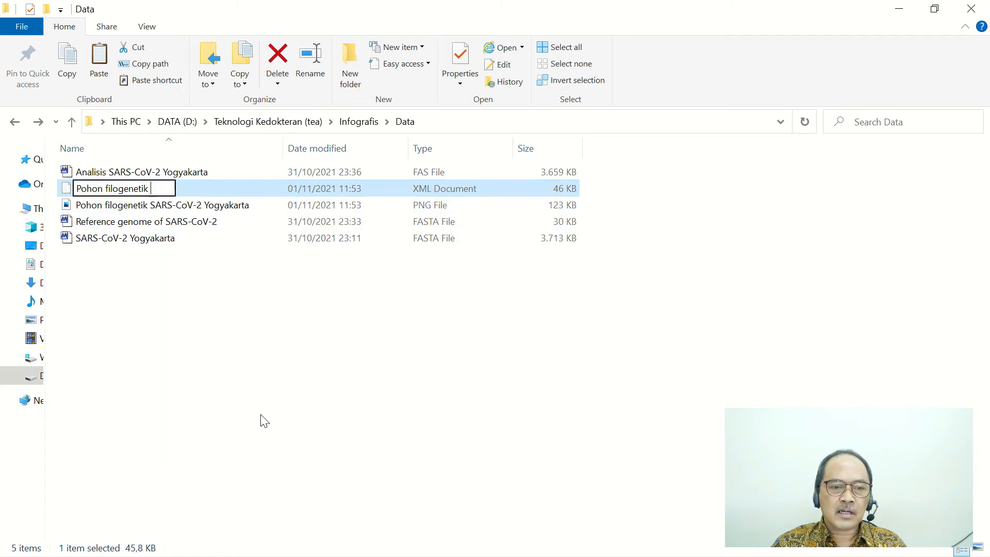
{"action": "type", "text": "SARS-CoV-2 Yogyakarta"}
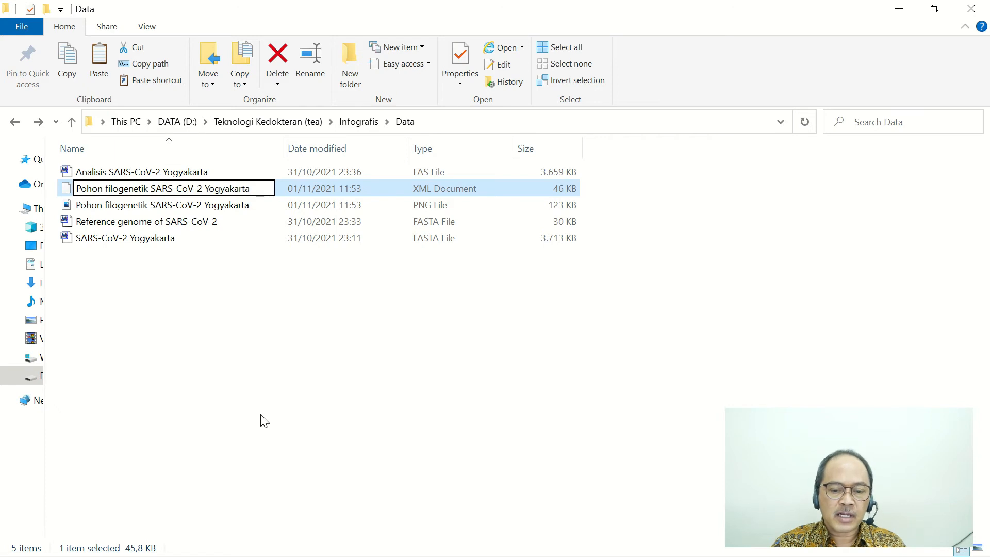
{"action": "type", "text": " (XML)"}
{"action": "key", "text": "Return"}
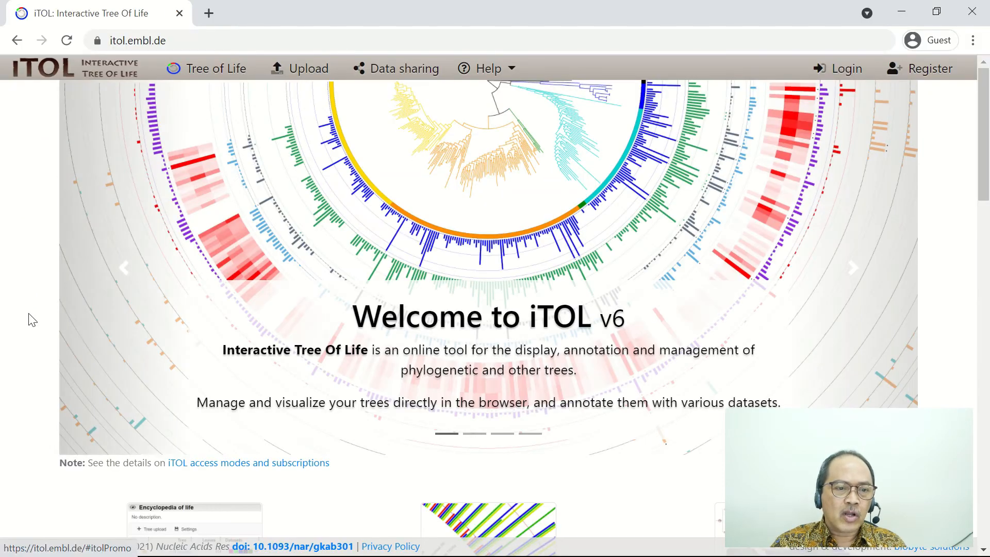
- Switch to iTOL at itol.embl.de and upload the tree file "Pohon filogenetik SARS-CoV-2 Yogyakarta (XML).xml"
{"action": "left_click", "coordinate": [178, 39]}
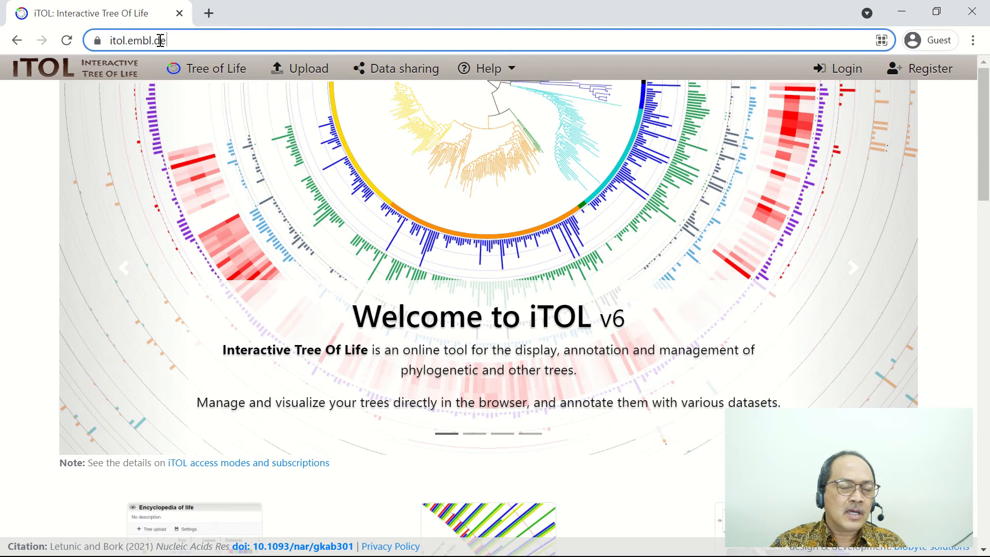
{"action": "left_click", "coordinate": [34, 111]}
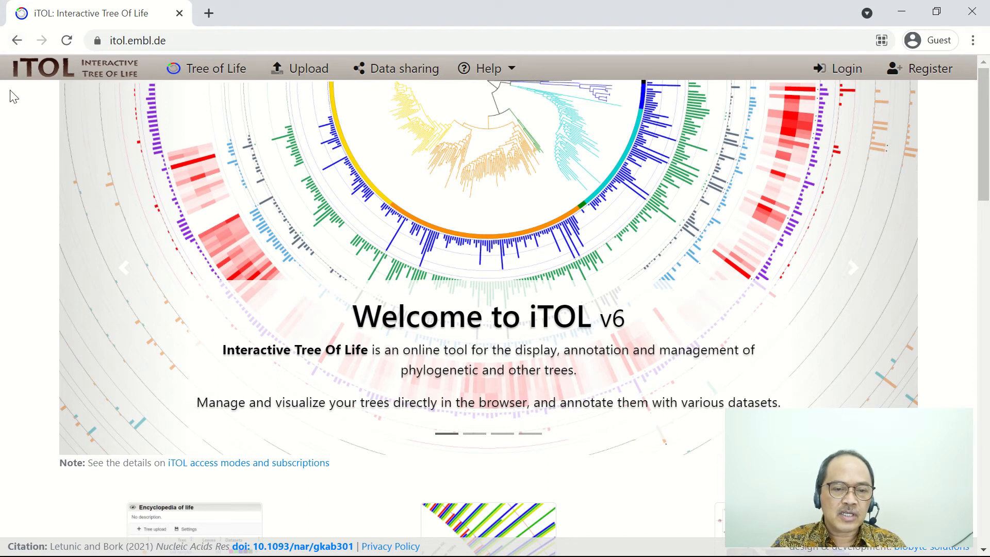
{"action": "left_click", "coordinate": [311, 75]}
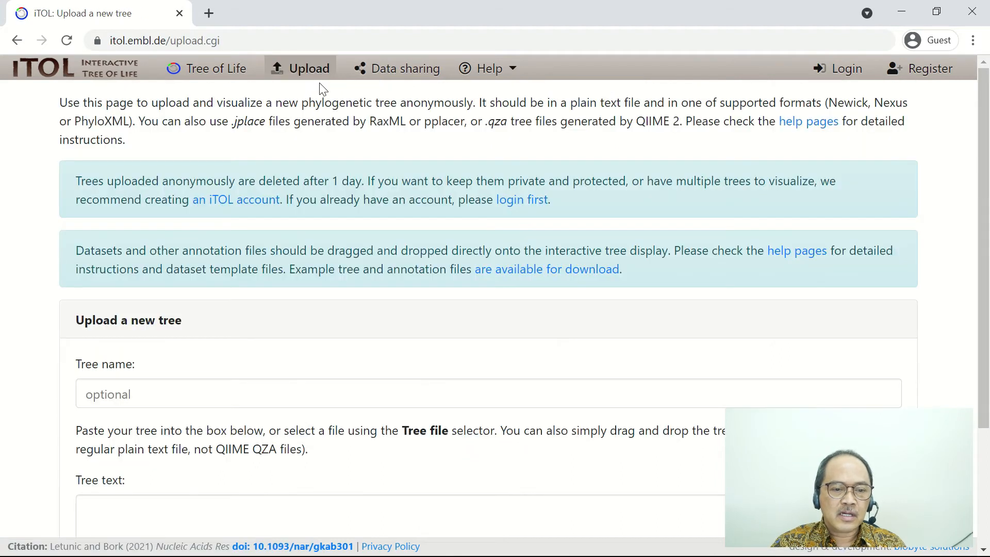
{"action": "scroll", "coordinate": [436, 242], "scroll_direction": "down", "scroll_amount": 3}
{"action": "left_click", "coordinate": [131, 442]}
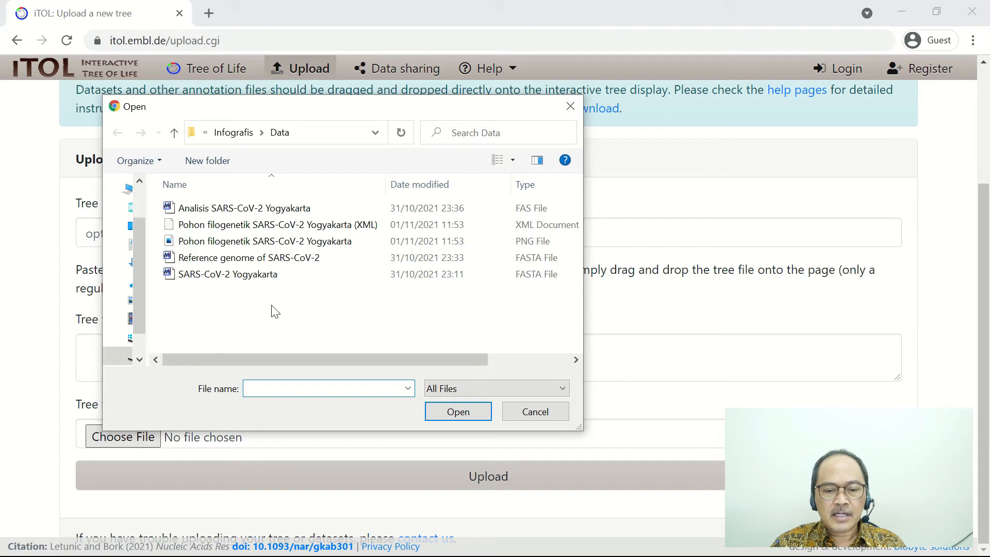
{"action": "left_click", "coordinate": [392, 229]}
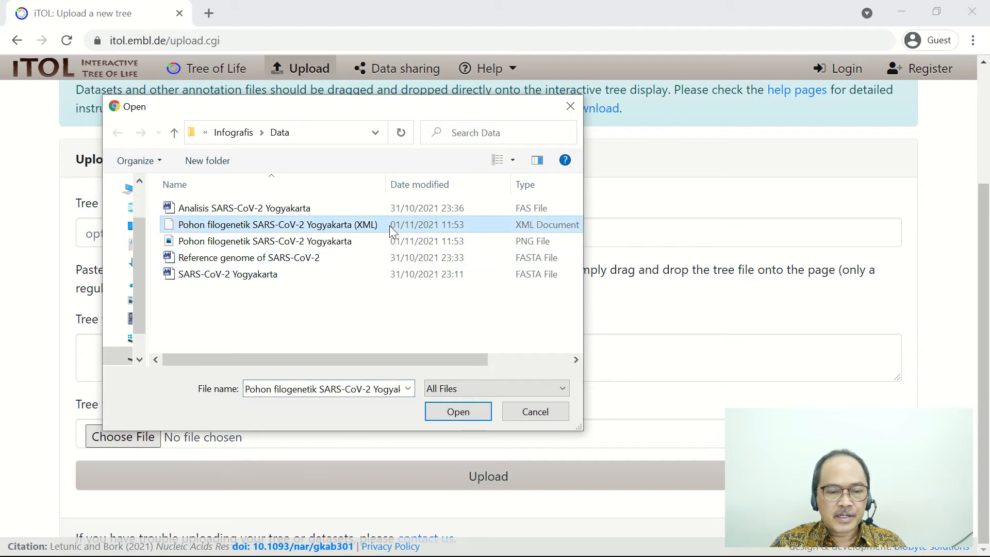
{"action": "left_click", "coordinate": [459, 411]}
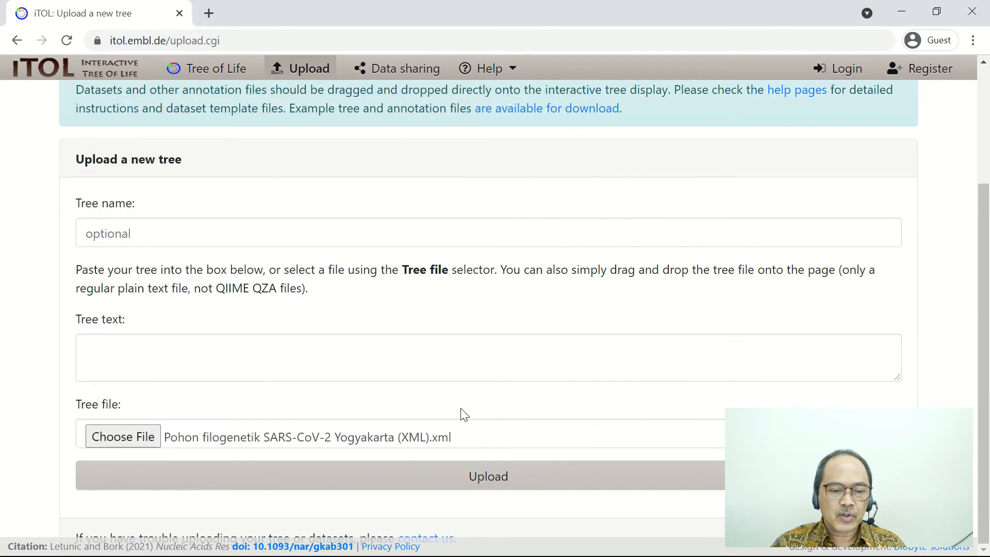
{"action": "left_click", "coordinate": [475, 487]}
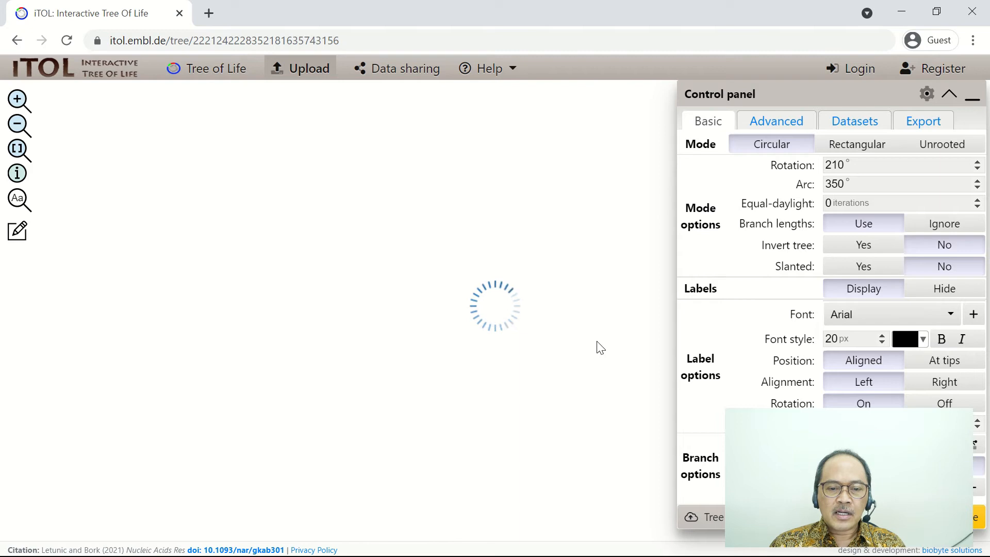
- Display the uploaded tree in rectangular mode and ignore the branch lengths
{"action": "left_click_drag", "start_coordinate": [202, 437], "coordinate": [120, 444]}
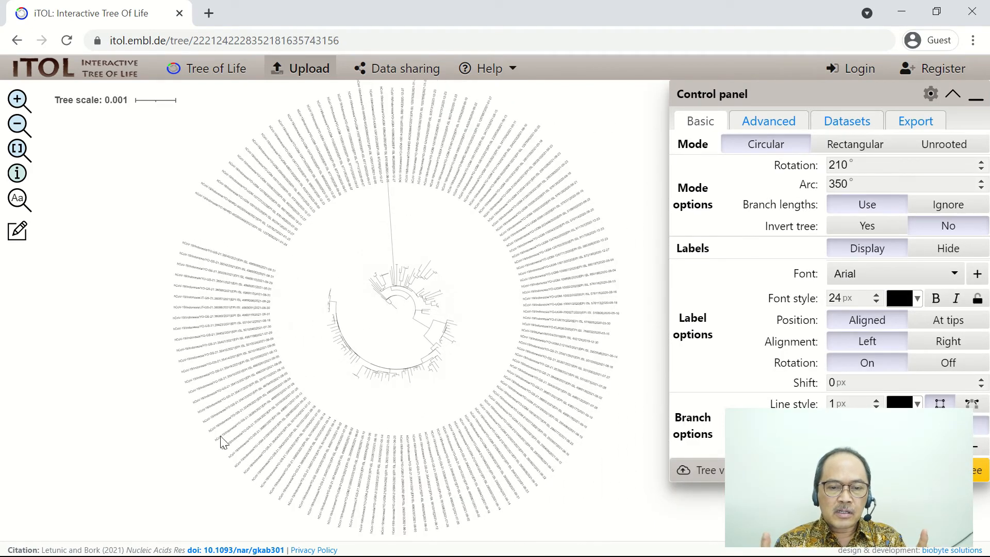
{"action": "left_click", "coordinate": [870, 150]}
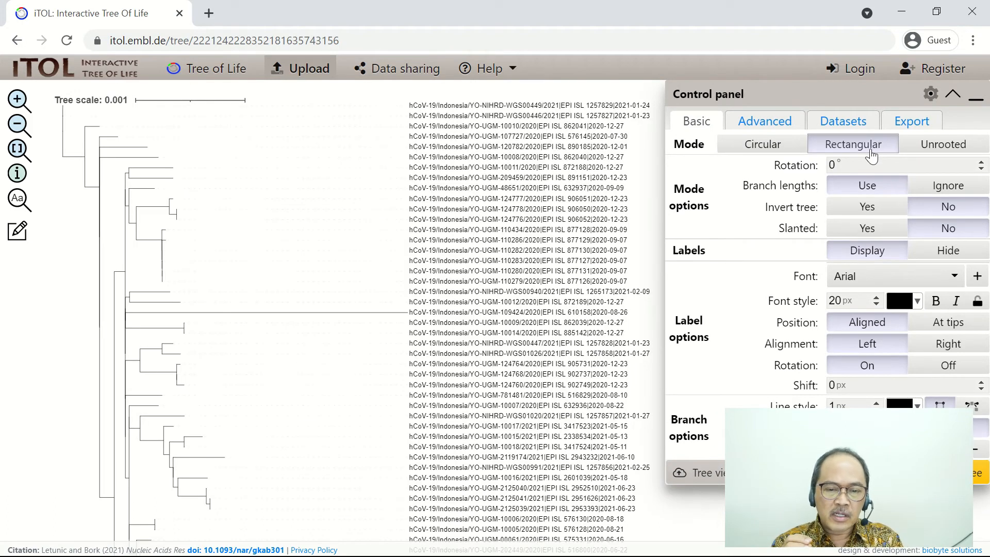
{"action": "left_click", "coordinate": [949, 189]}
- Locate the hCoV-19/Wuhan/WIV04/2019 leaf in the tree and start a new colored range for it
{"action": "left_click_drag", "start_coordinate": [646, 246], "coordinate": [624, 245]}
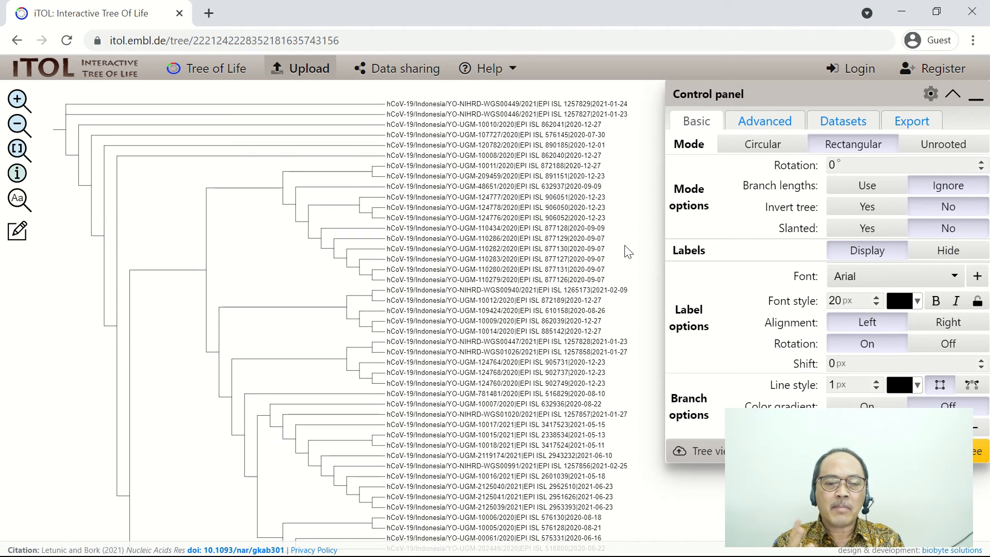
{"action": "scroll", "coordinate": [629, 254], "scroll_direction": "down", "scroll_amount": 3}
{"action": "scroll", "coordinate": [638, 318], "scroll_direction": "down", "scroll_amount": 6}
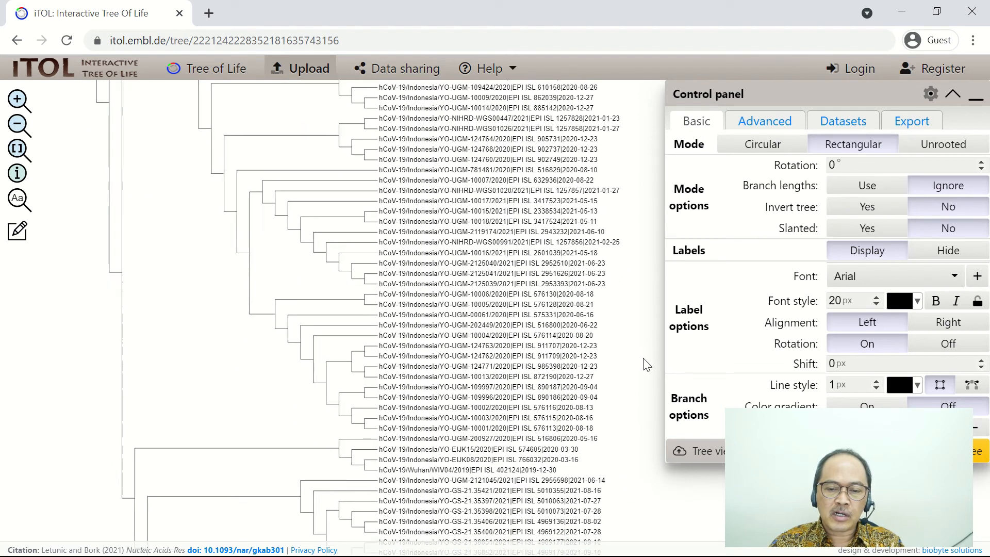
{"action": "scroll", "coordinate": [644, 364], "scroll_direction": "down", "scroll_amount": 4}
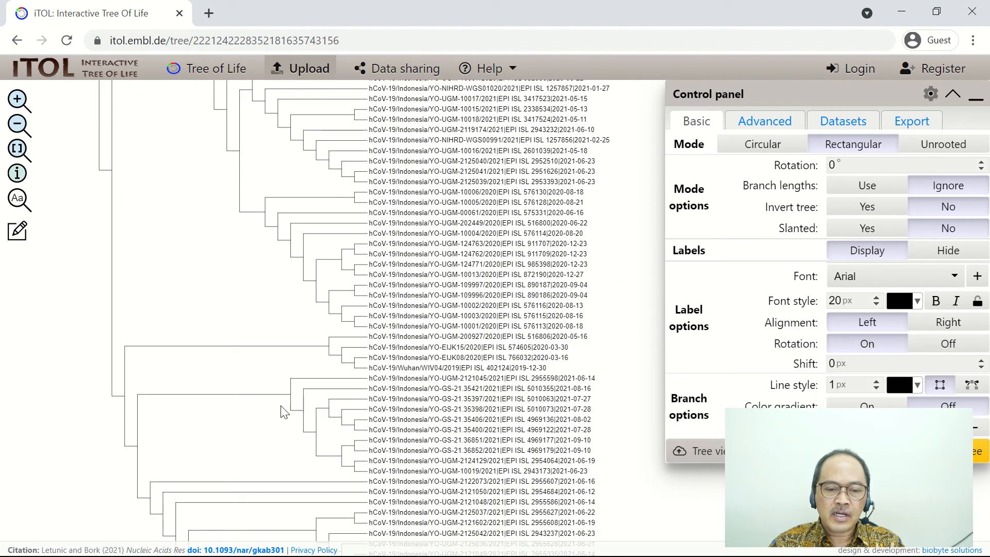
{"action": "mouse_move", "coordinate": [398, 369]}
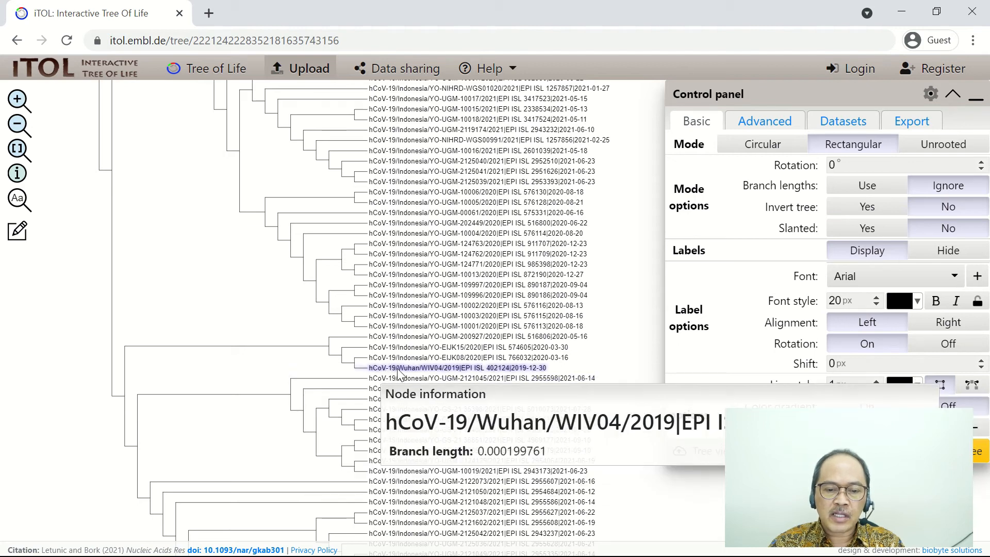
{"action": "left_click", "coordinate": [398, 369]}
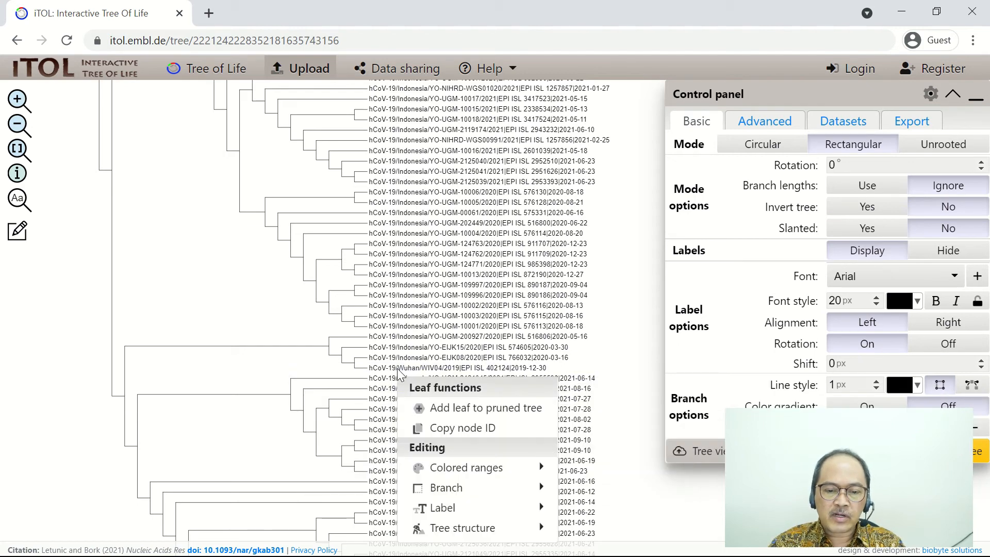
{"action": "left_click", "coordinate": [416, 369]}
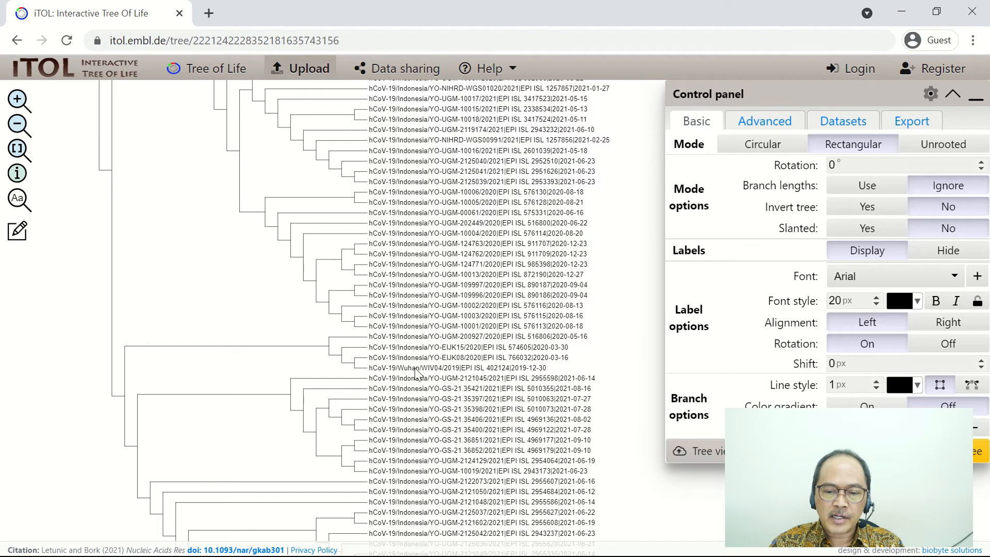
{"action": "left_click", "coordinate": [416, 372]}
{"action": "mouse_move", "coordinate": [571, 473]}
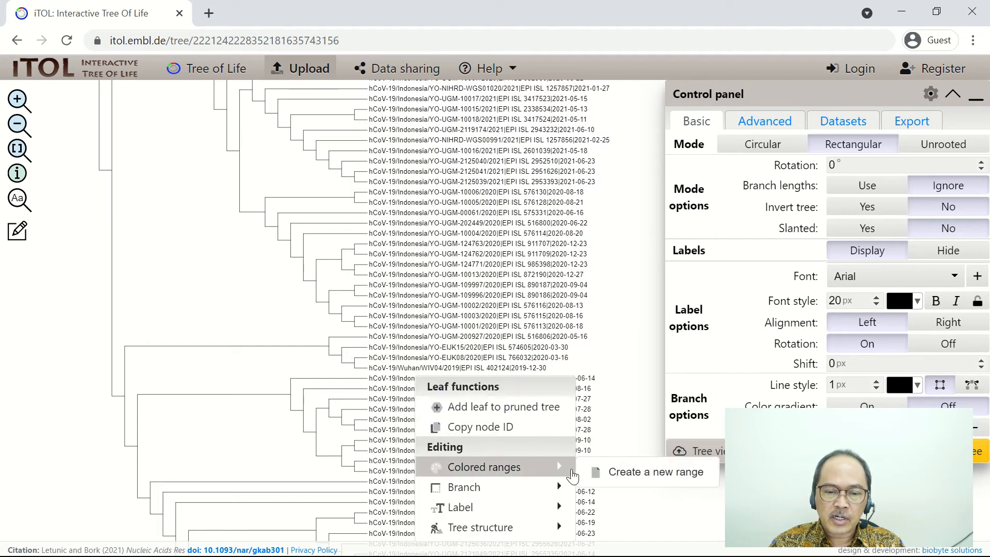
{"action": "left_click", "coordinate": [634, 473]}
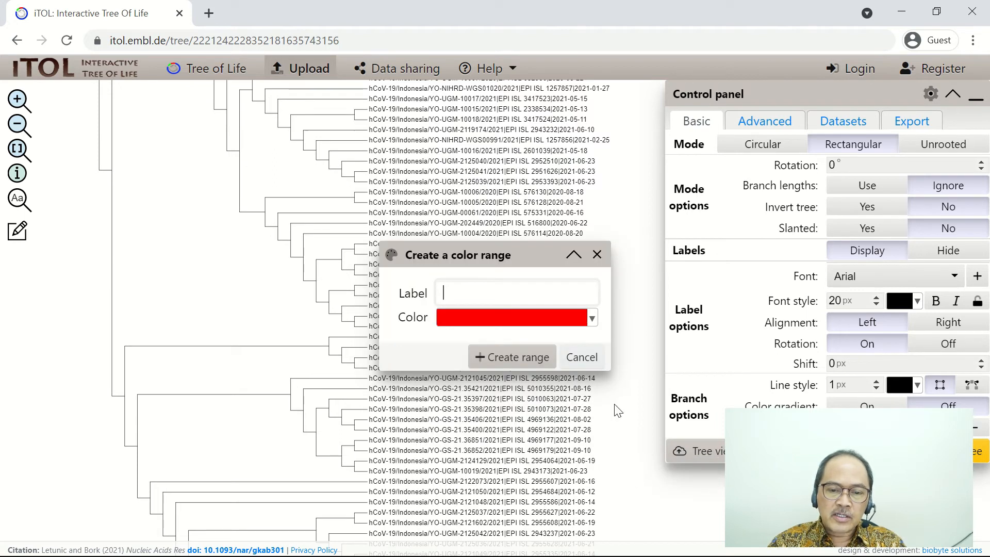
- Label the WIV04 leaf's color range "Reference", give it a light purple color, and create the range
{"action": "type", "text": "Reference"}
{"action": "left_click", "coordinate": [538, 326]}
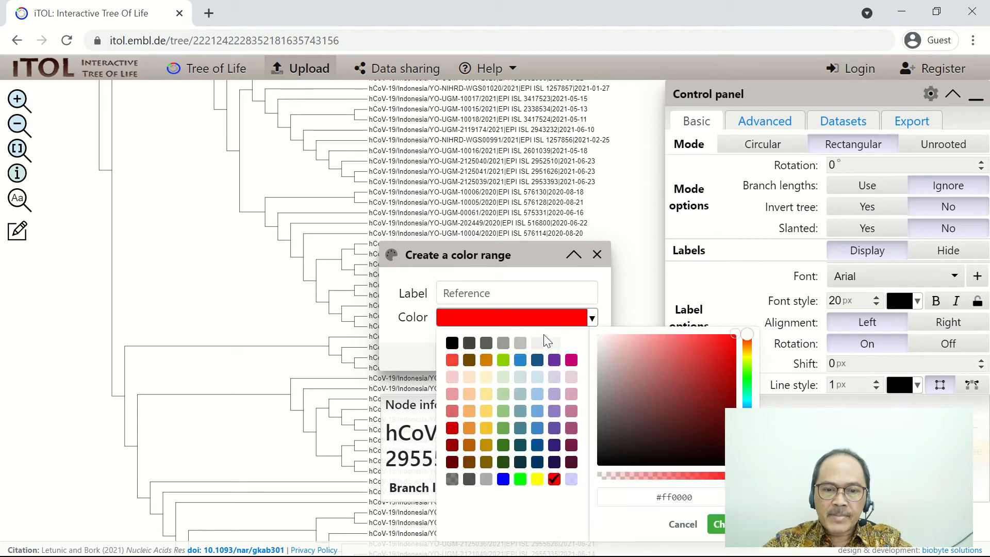
{"action": "left_click", "coordinate": [554, 377]}
{"action": "left_click", "coordinate": [422, 357]}
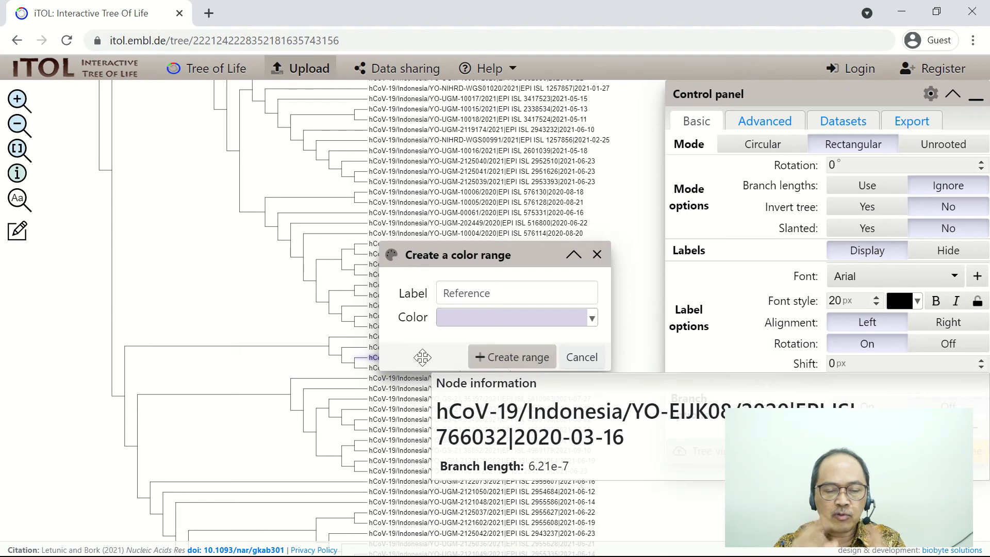
{"action": "left_click", "coordinate": [536, 357]}
- Switch the tree with the highlighted WIV04 reference to circular display mode
{"action": "left_click_drag", "start_coordinate": [641, 327], "coordinate": [629, 239]}
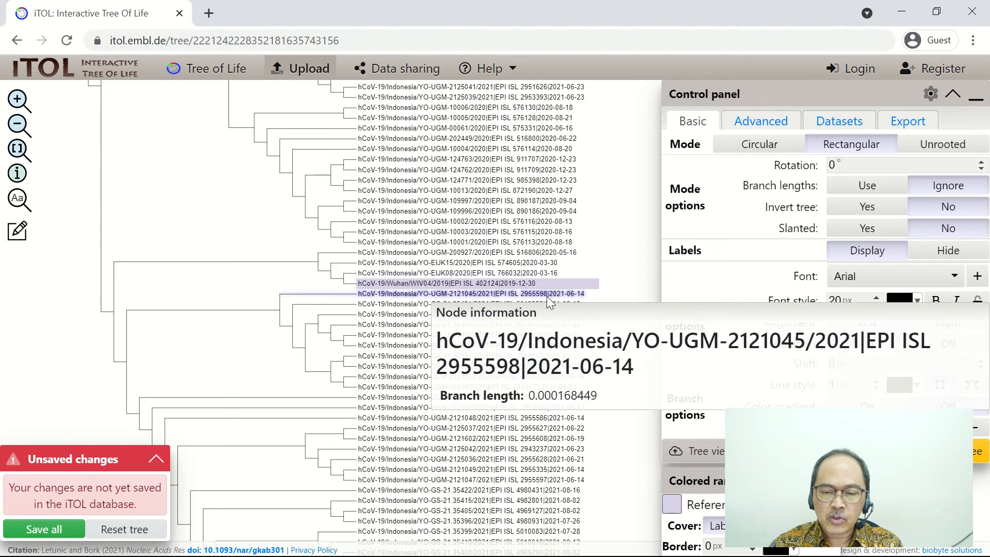
{"action": "left_click_drag", "start_coordinate": [636, 480], "coordinate": [634, 439]}
{"action": "left_click", "coordinate": [757, 146]}
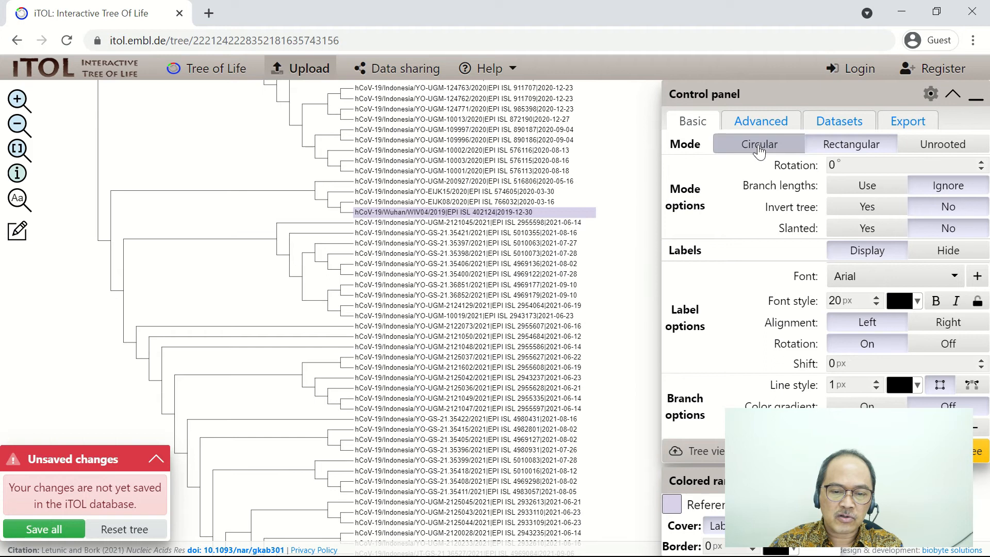
{"action": "mouse_move", "coordinate": [313, 425]}
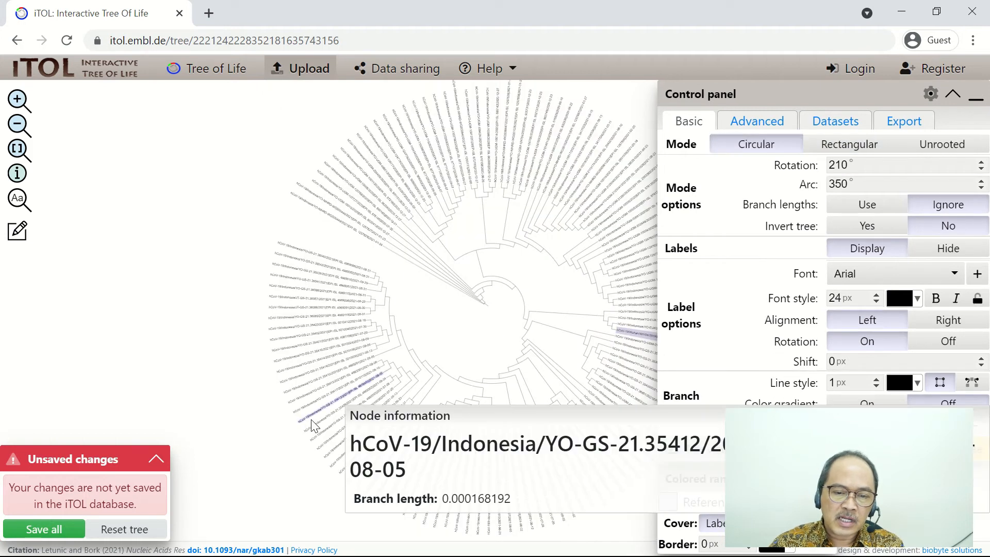